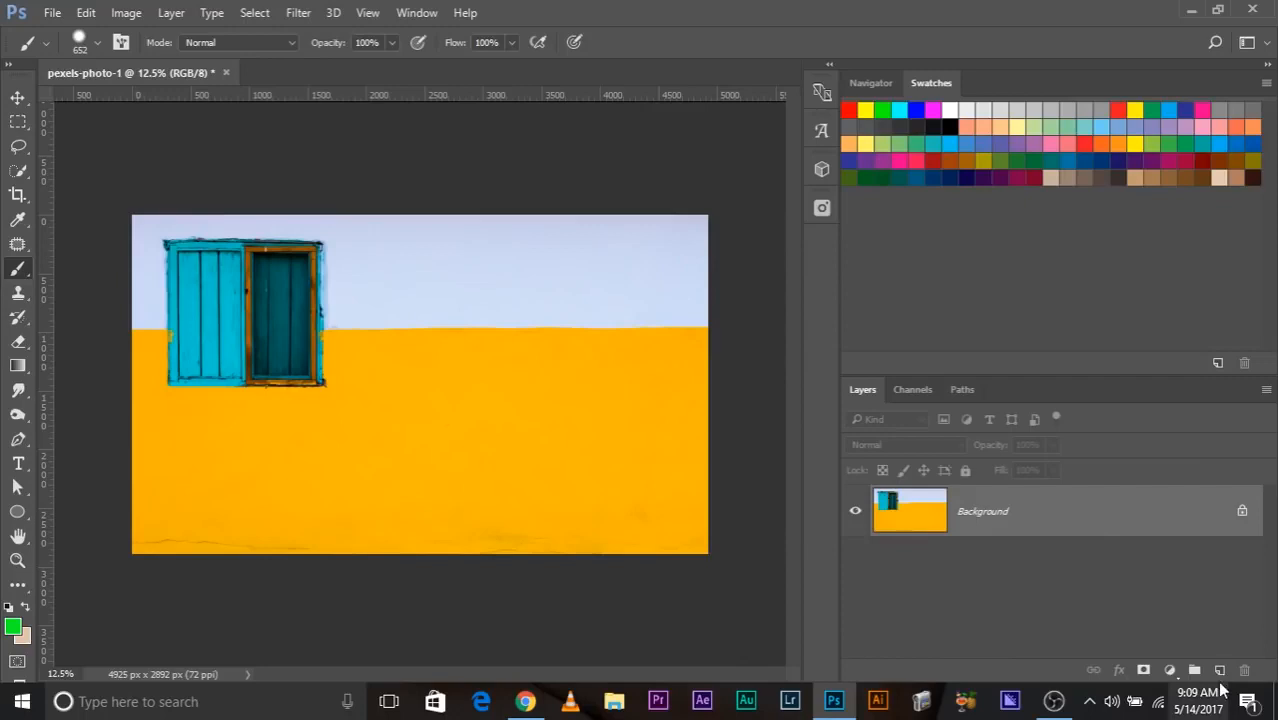
Add two new layers above the Background and paint a large green blob on Layer 1 with a 972 px brush.
left_click(1218, 672)
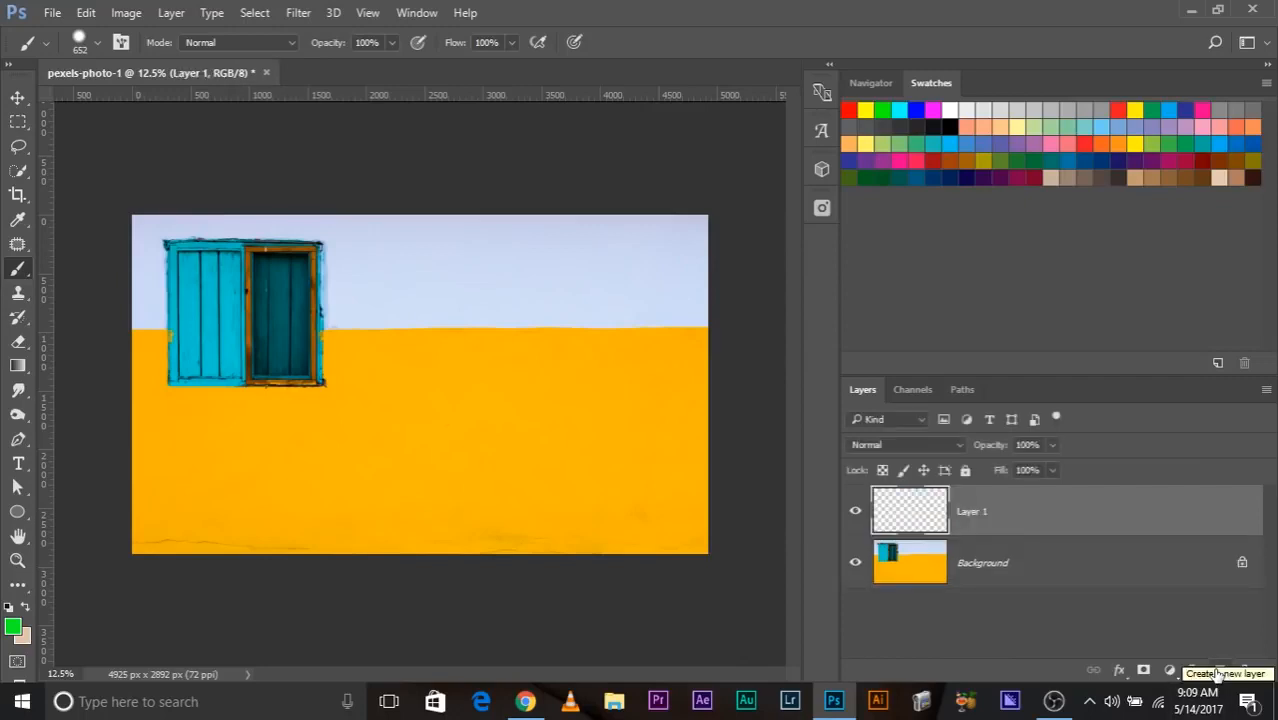
left_click(1218, 672)
left_click(987, 557)
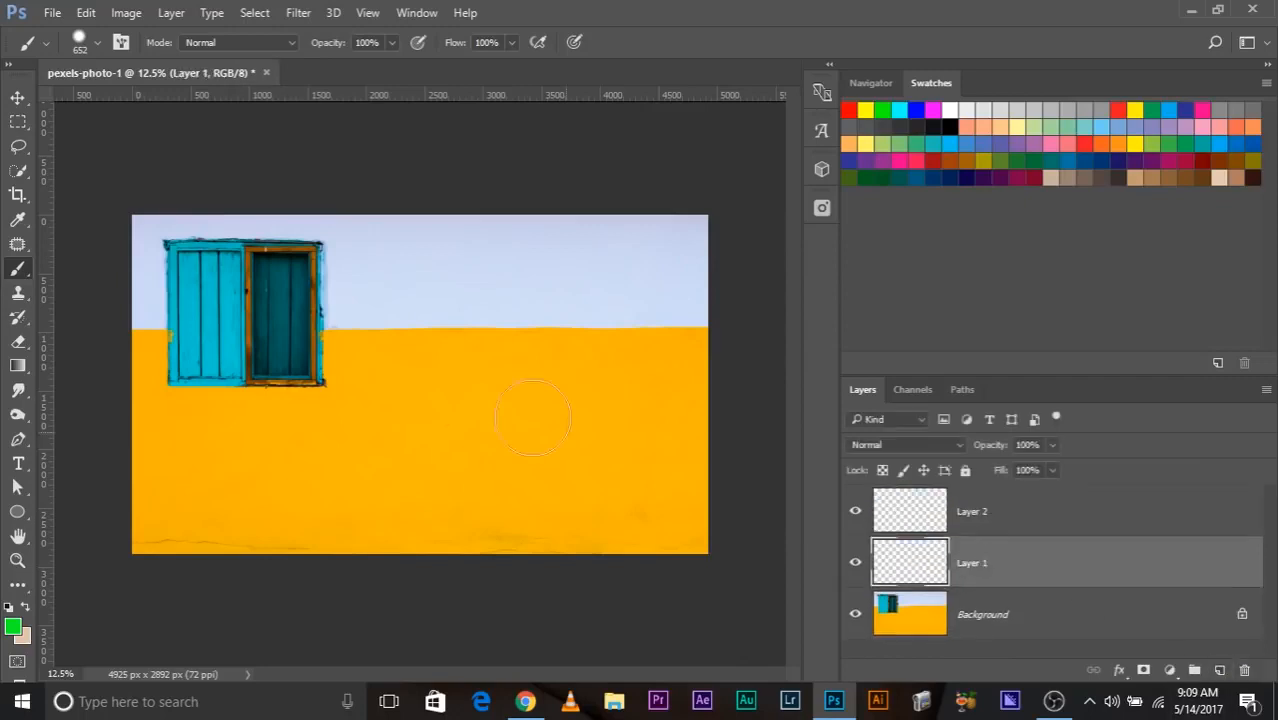
left_click_drag(454, 429, 468, 572)
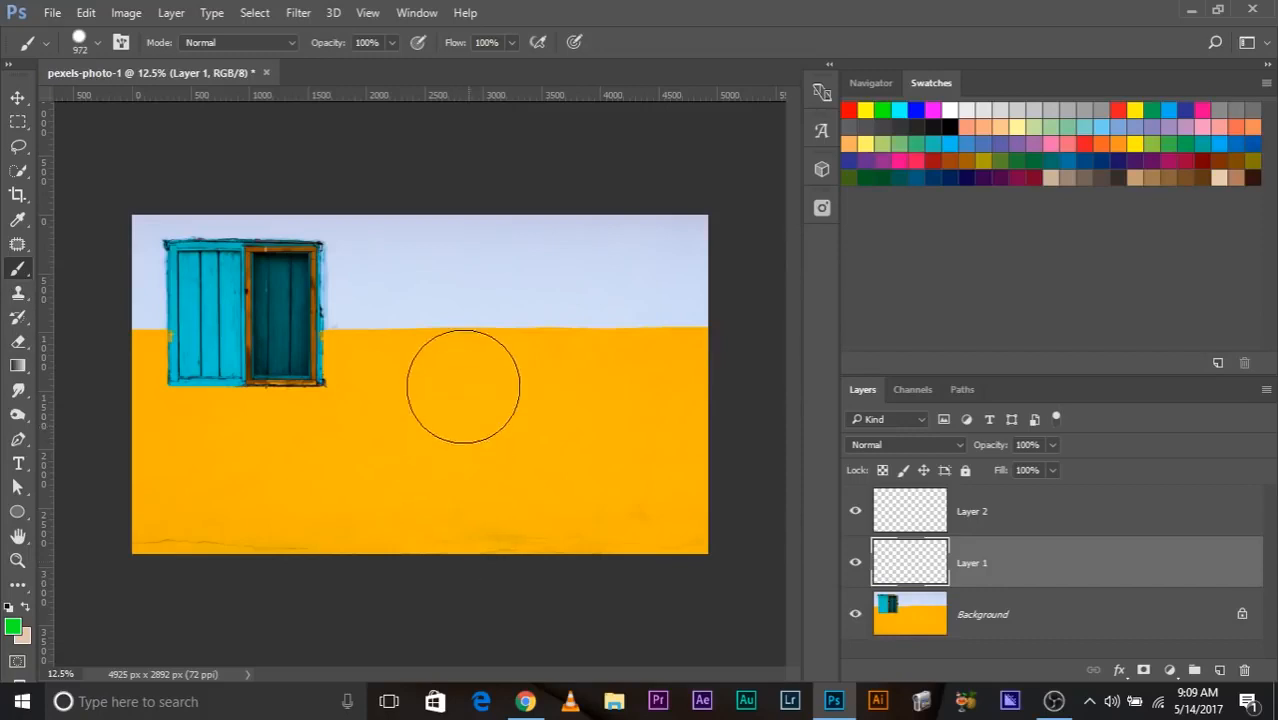
left_click_drag(491, 406, 382, 476)
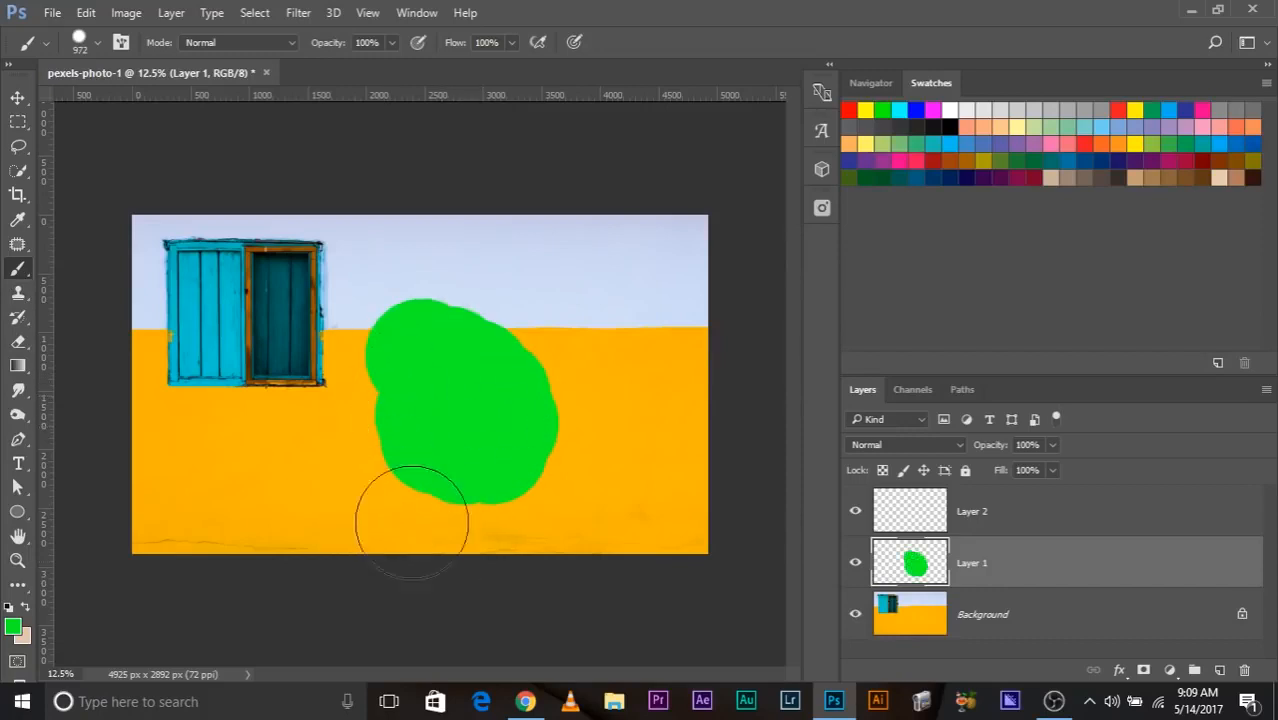
Change the foreground colour to blue and paint a large blob on Layer 2 partly covering the green one.
left_click(969, 519)
left_click(13, 627)
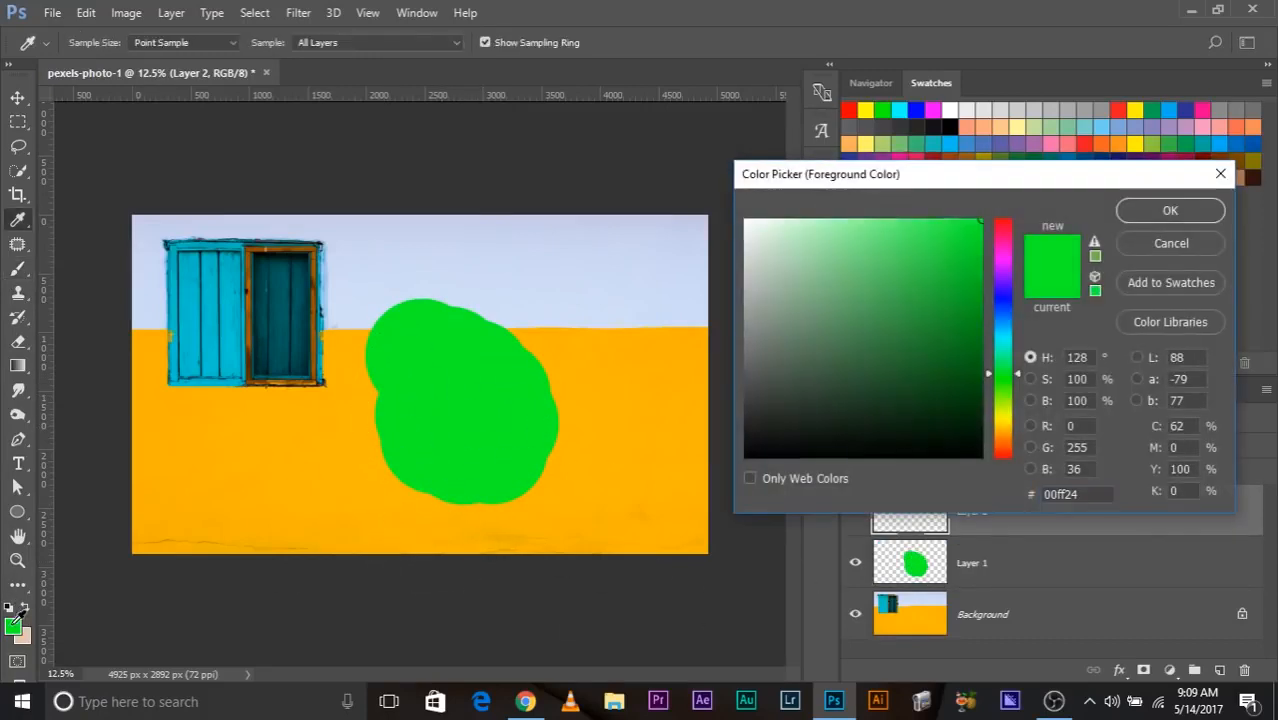
left_click(1002, 310)
left_click(940, 265)
left_click(1170, 210)
key("b")
mouse_move(513, 365)
left_mouse_down()
mouse_move(620, 360)
mouse_move(505, 330)
left_mouse_up()
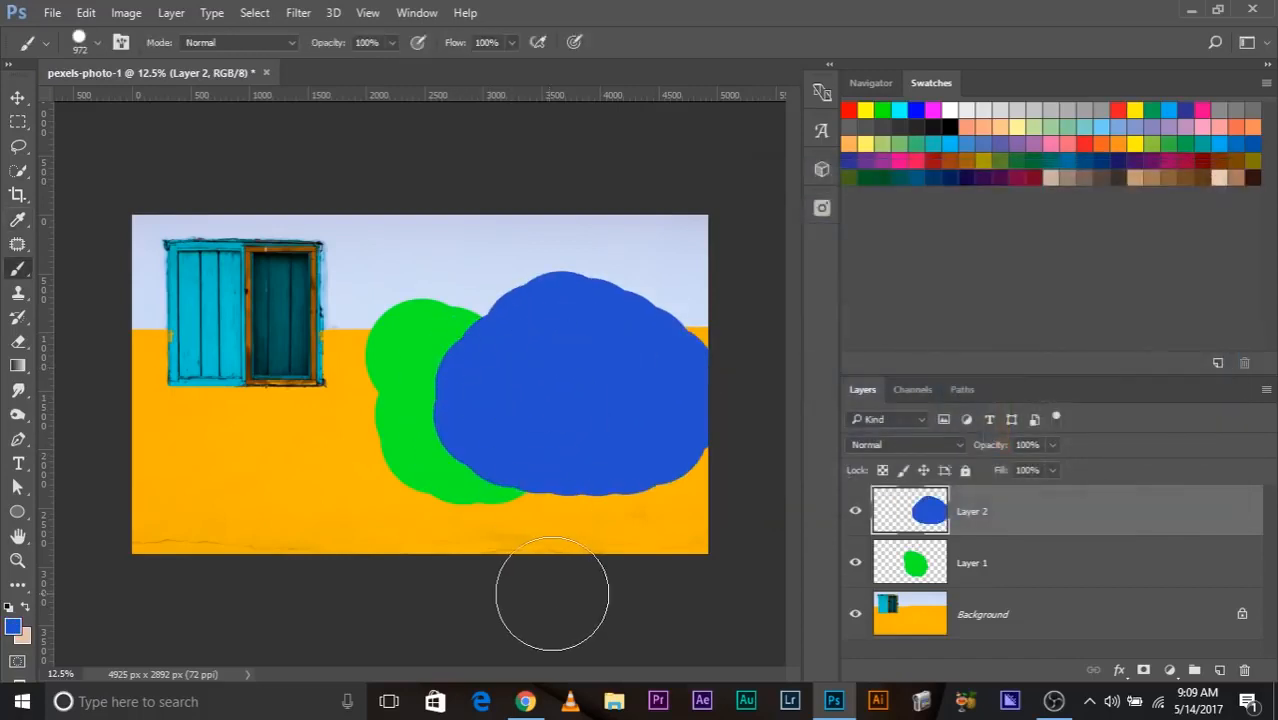
Toggle the Background layer's visibility to examine the transparent area around the painted blobs.
left_click(855, 615)
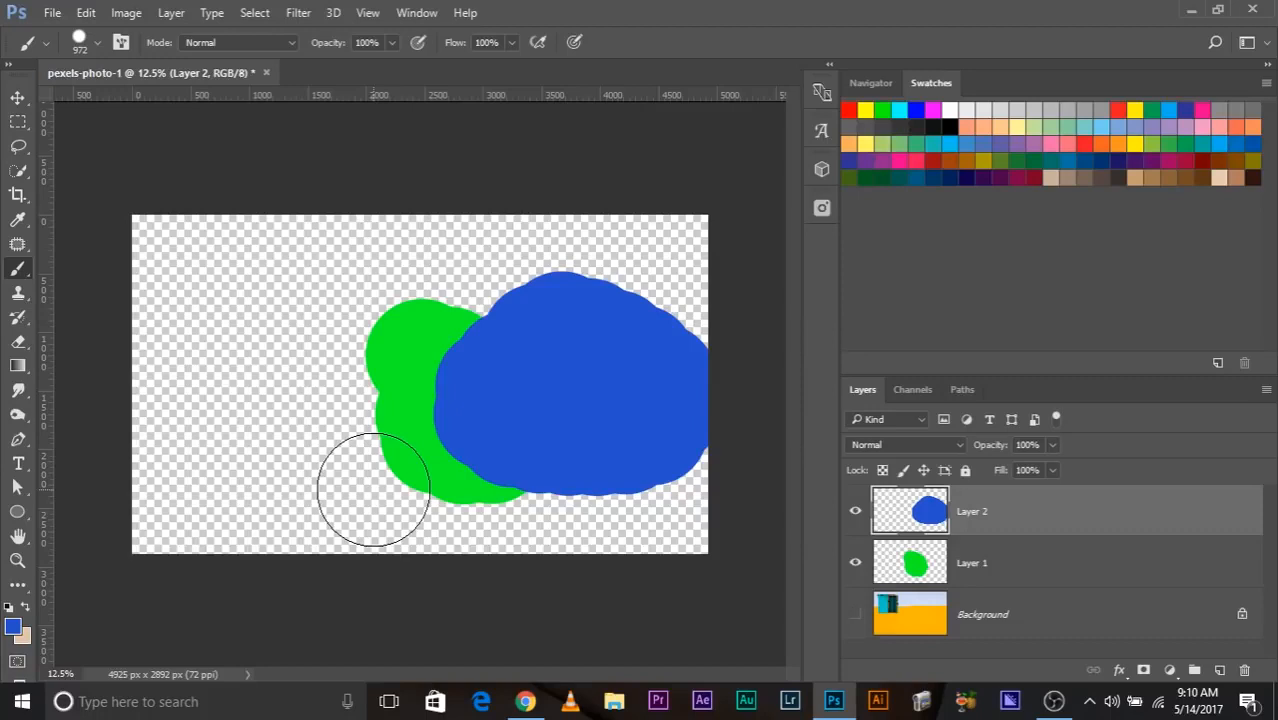
scroll(372, 489, "up", 3)
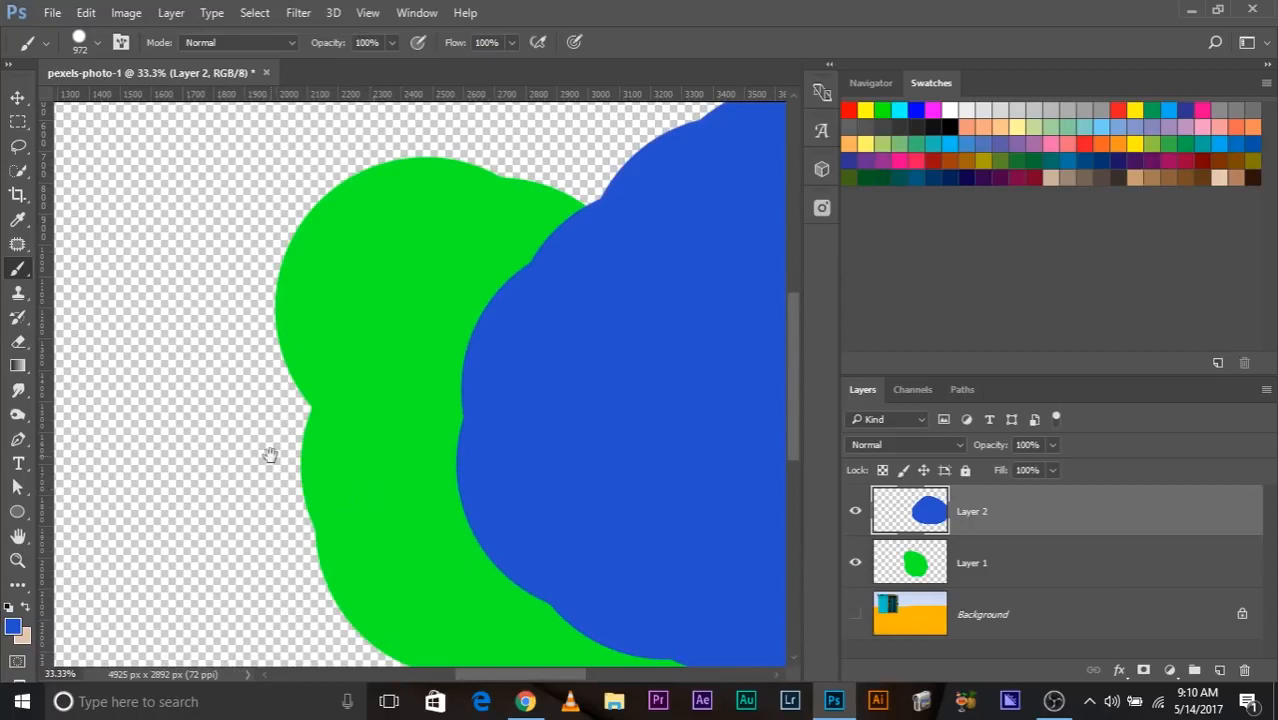
left_click_drag(270, 455, 499, 339)
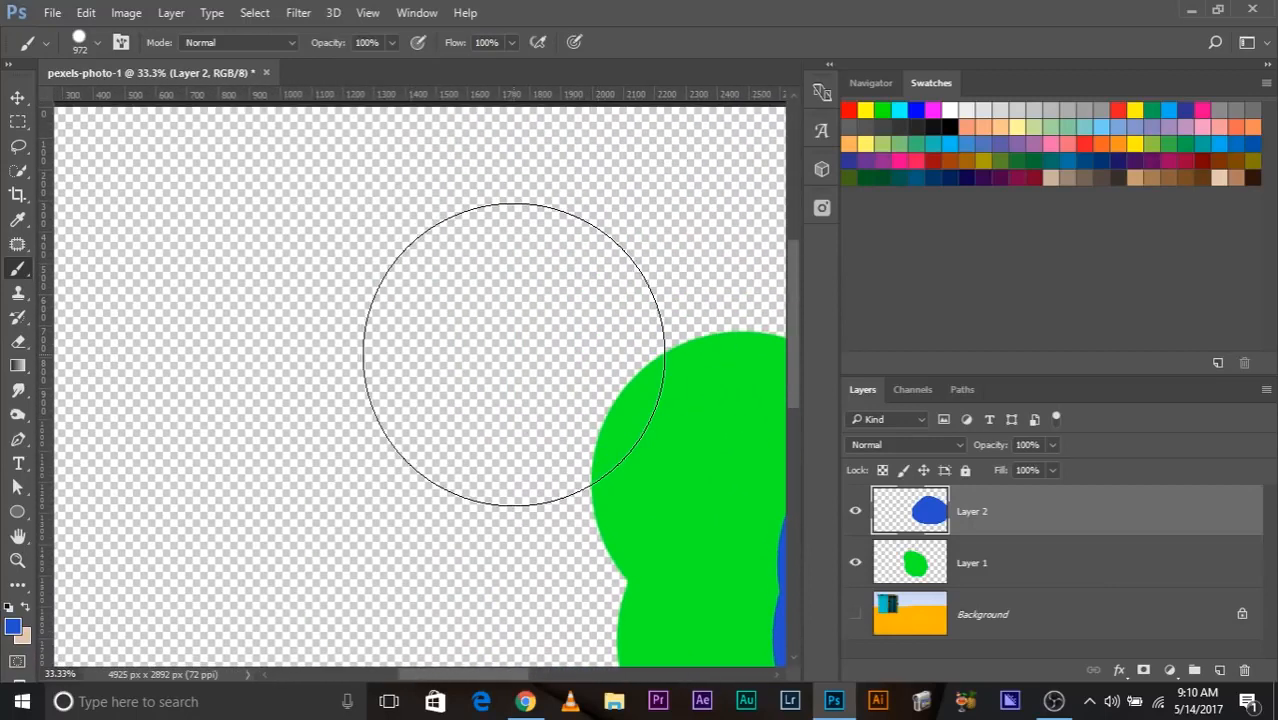
scroll(512, 352, "down", 3)
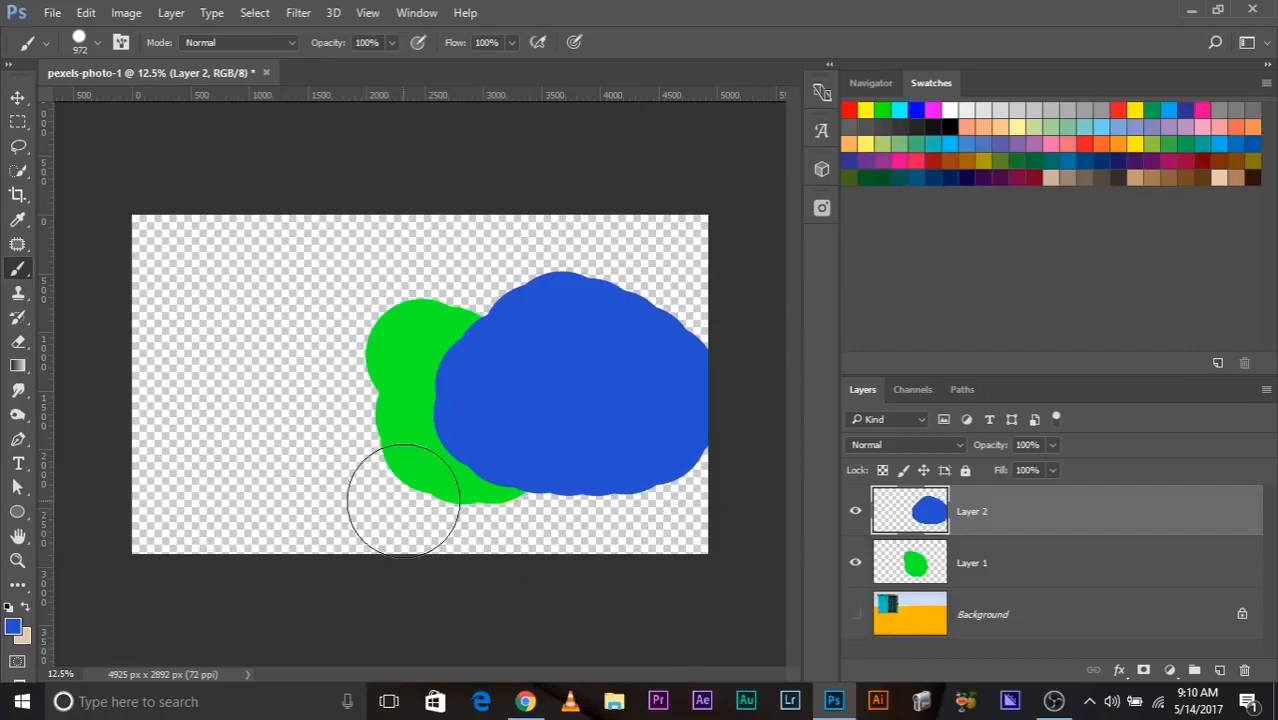
left_click(855, 614)
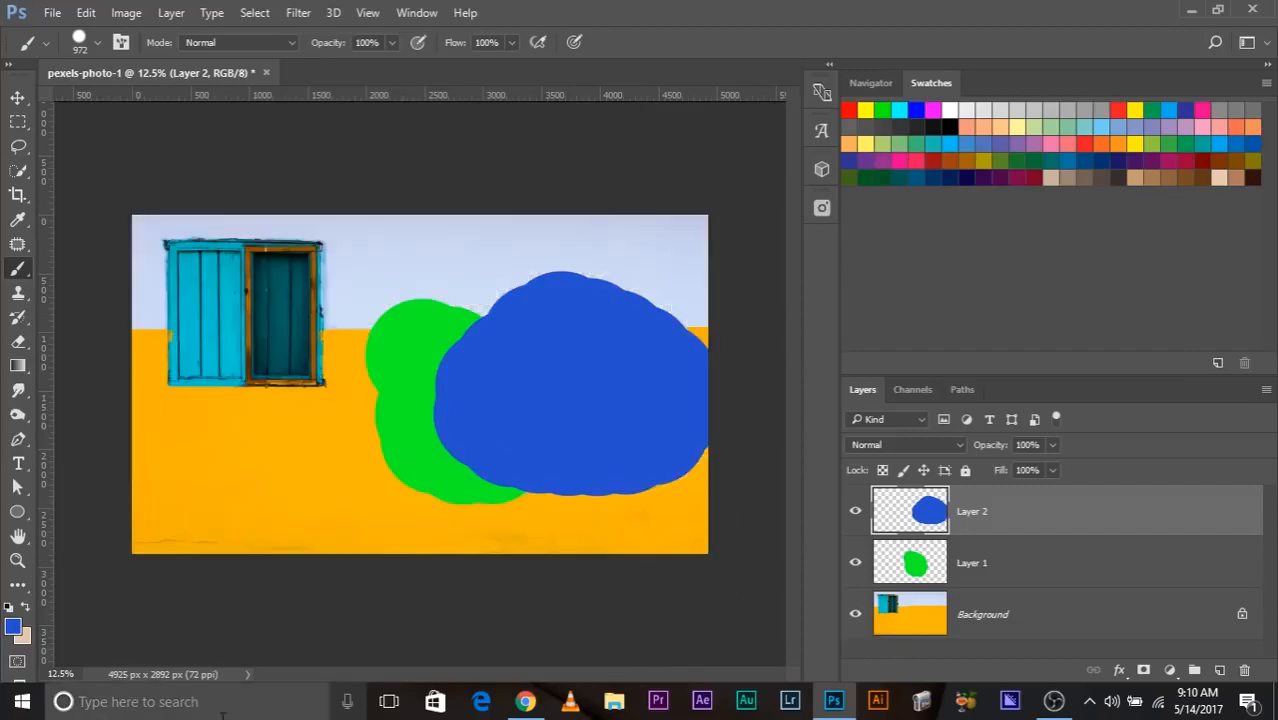
left_click(855, 614)
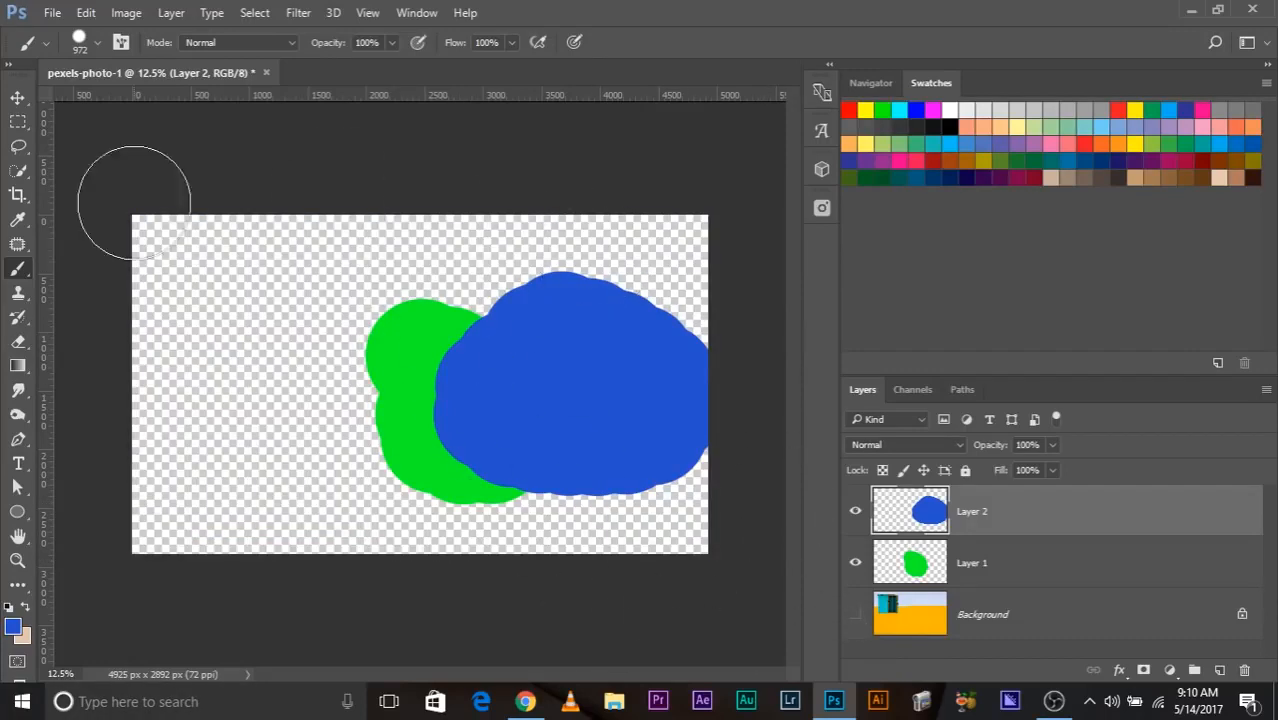
left_click(855, 614)
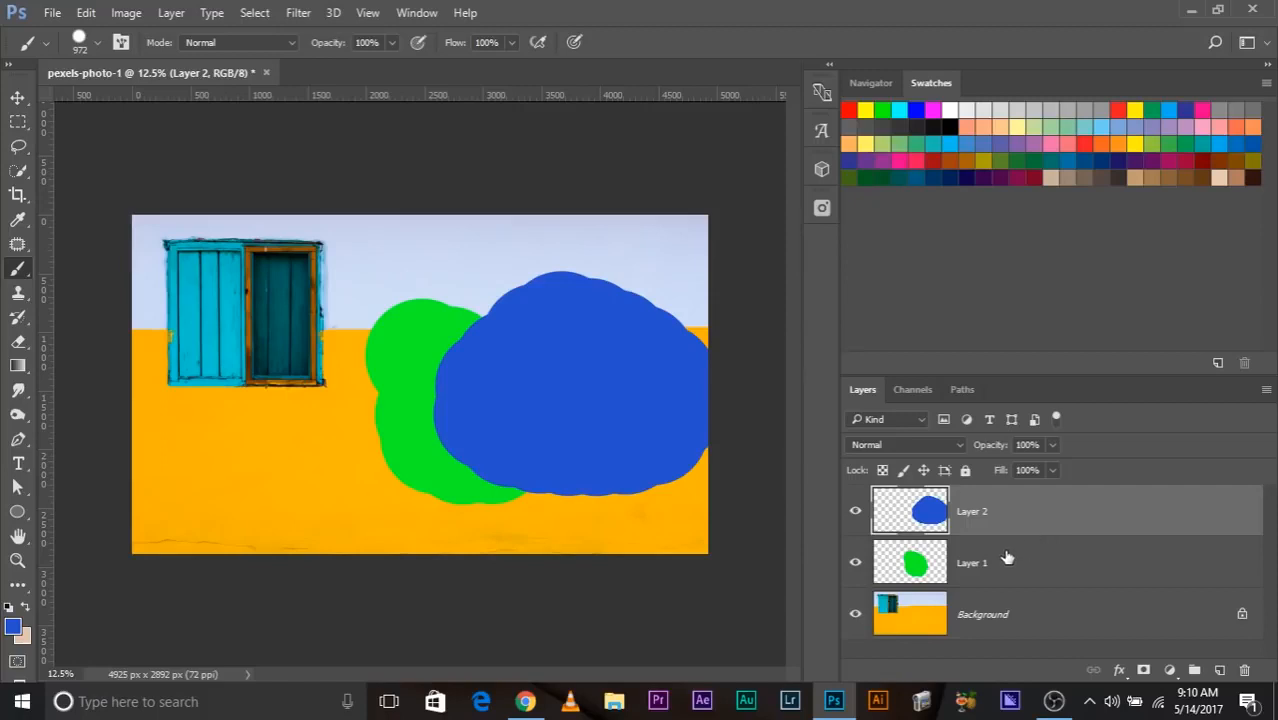
Move Layer 2 below Layer 1 to compare how the blobs overlap, and return it to the top of the stack.
left_click_drag(1003, 515, 1014, 581)
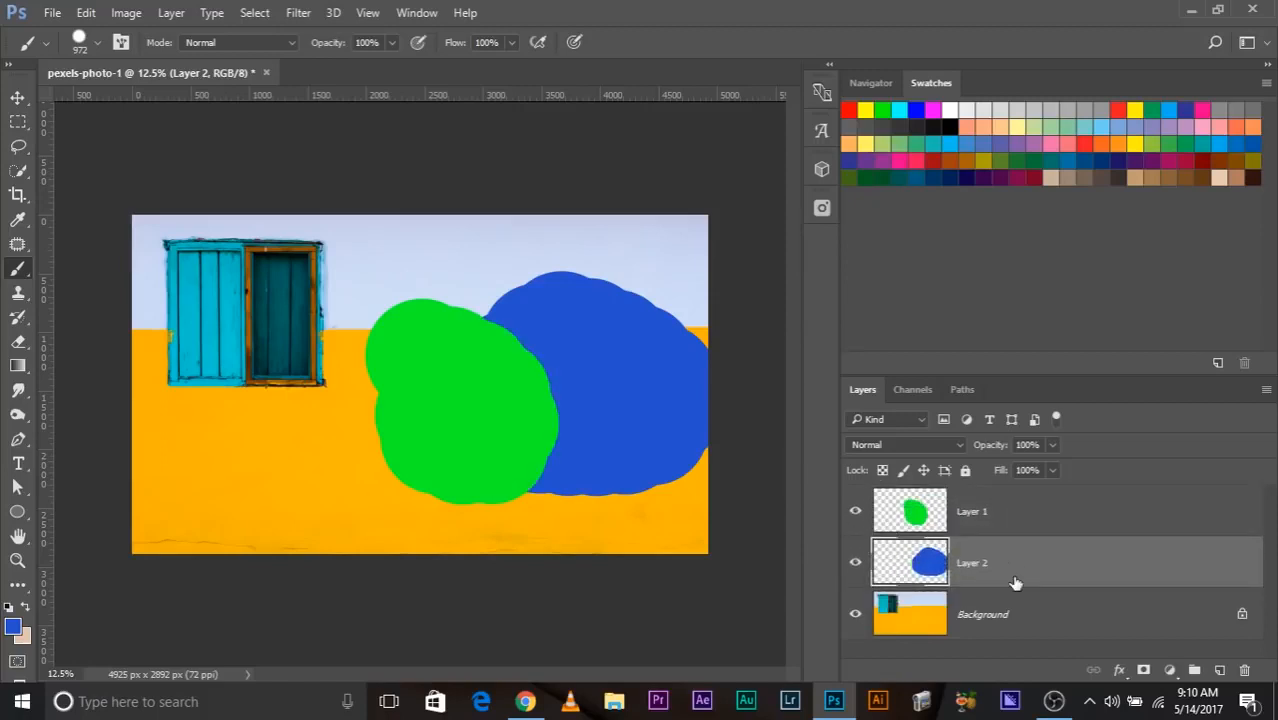
left_click(855, 512)
left_click(855, 512)
left_click(855, 562)
left_click(855, 562)
left_click_drag(955, 568, 966, 503)
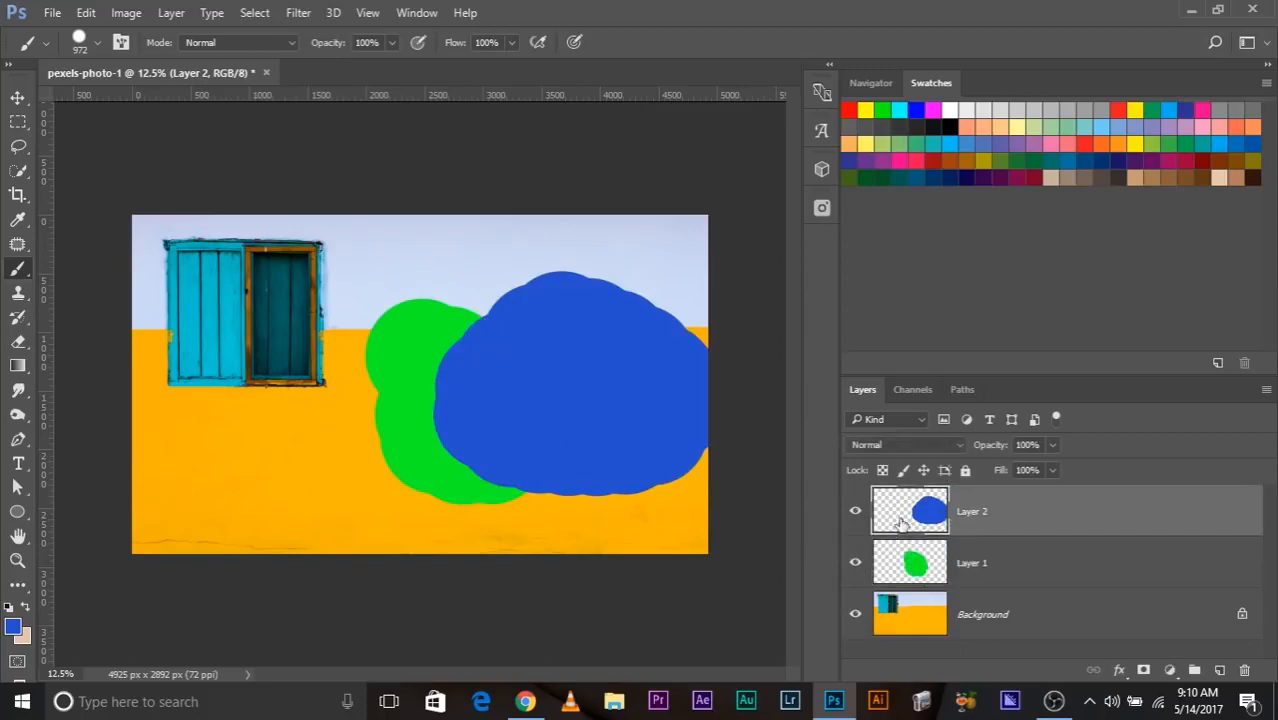
Toggle the visibility of Layer 1 and Layer 2 to compare the image with and without them, ending with both hidden.
left_click(855, 512)
left_click(855, 512)
left_click(855, 562)
left_click(857, 562)
left_click(855, 516)
left_click(855, 562)
left_click(855, 515)
left_click(857, 562)
left_click(855, 517)
left_click(855, 562)
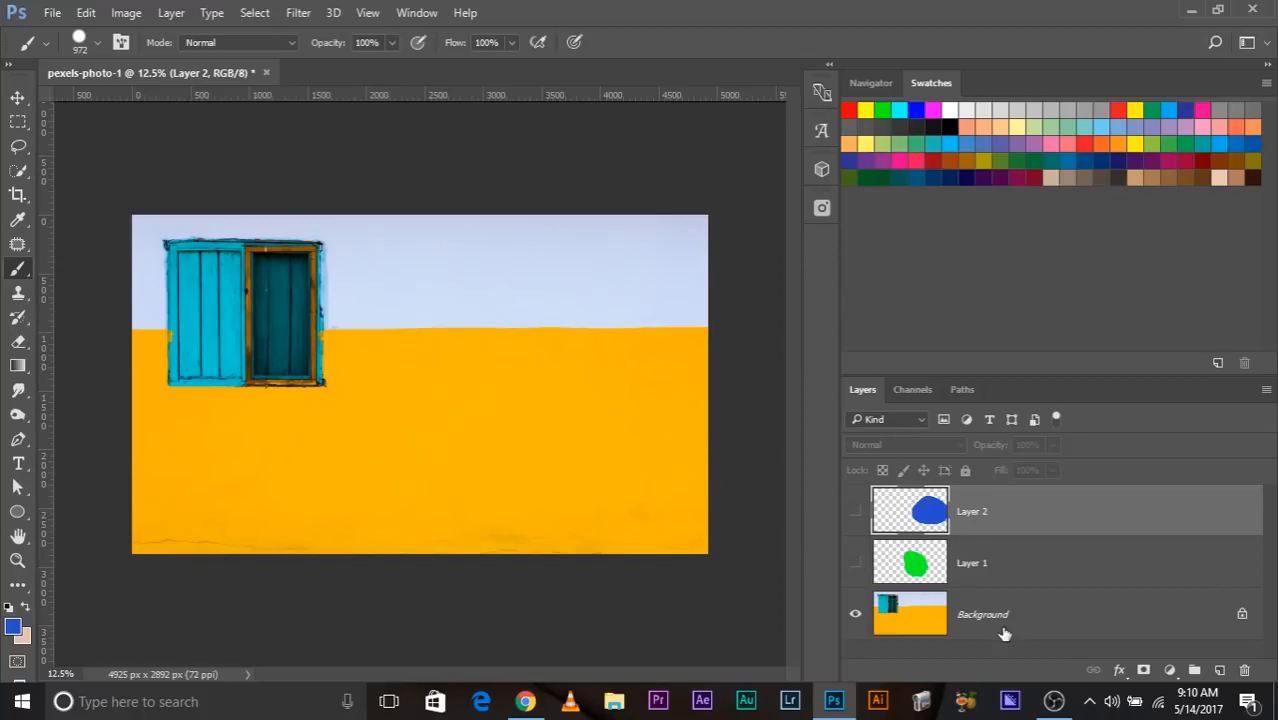
Try to move the locked Background layer with the Move tool.
left_click(1004, 632)
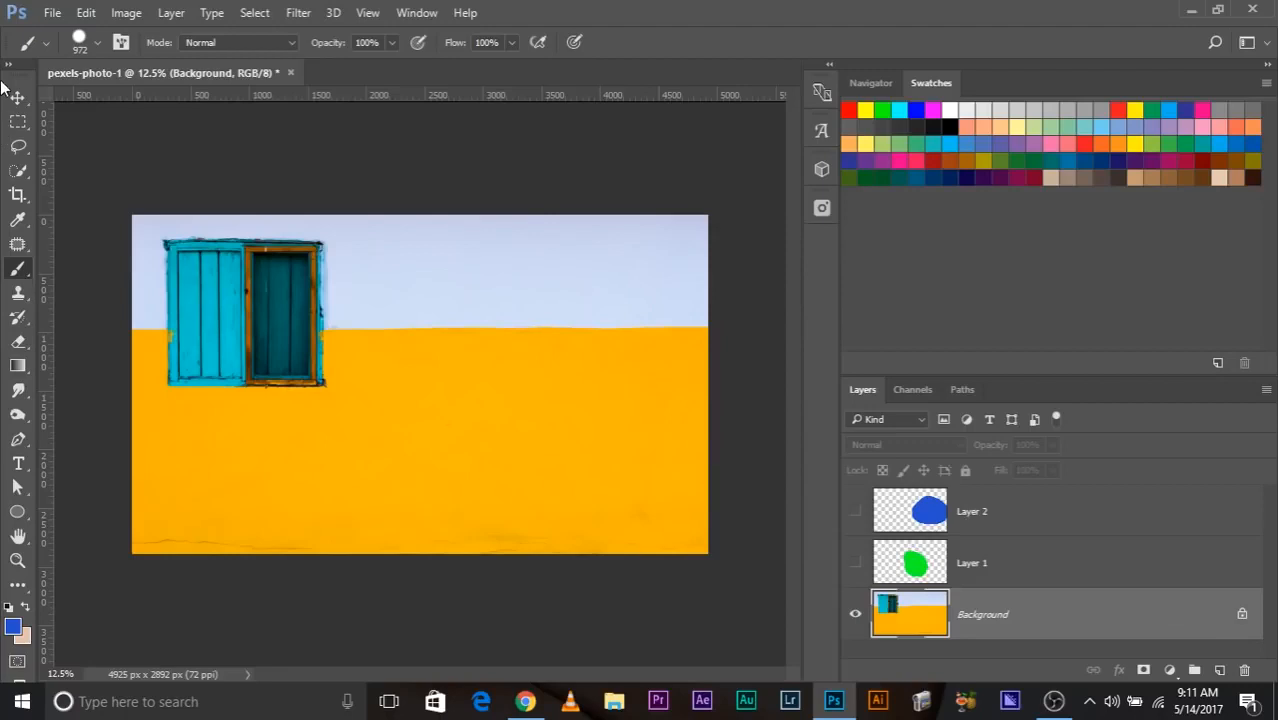
key("v")
left_click(502, 341)
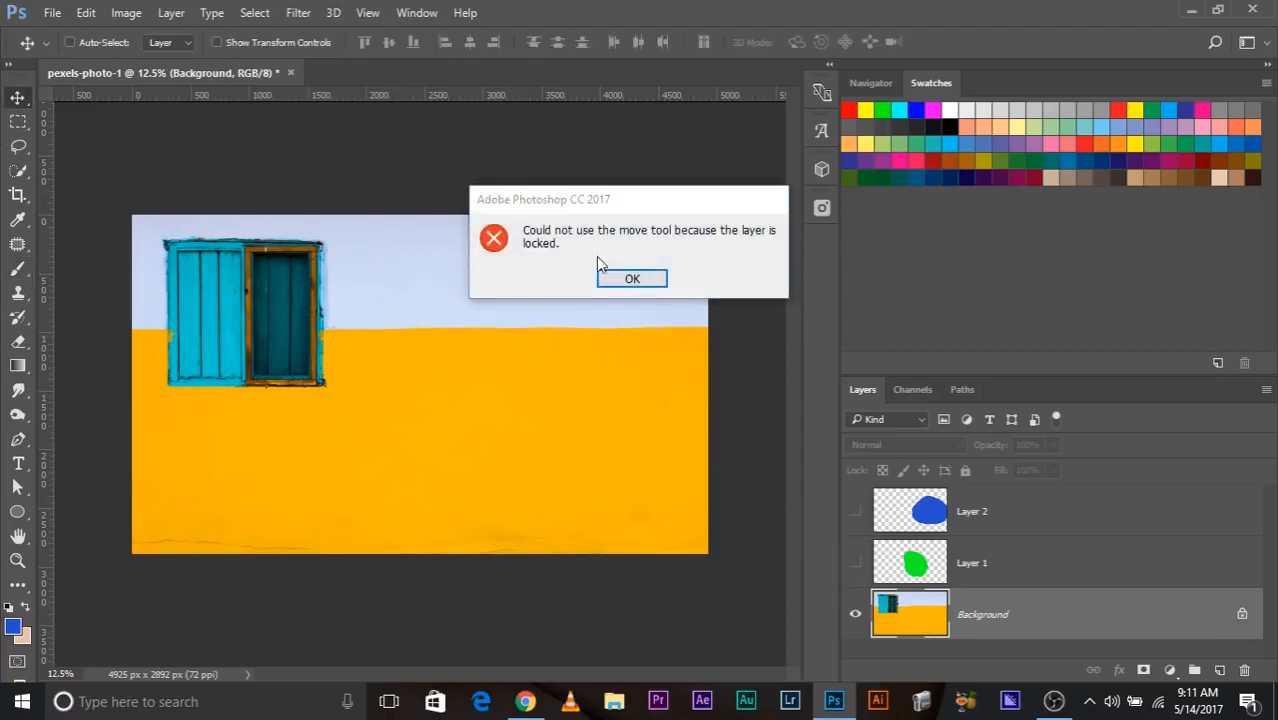
left_click(648, 283)
left_click(548, 316)
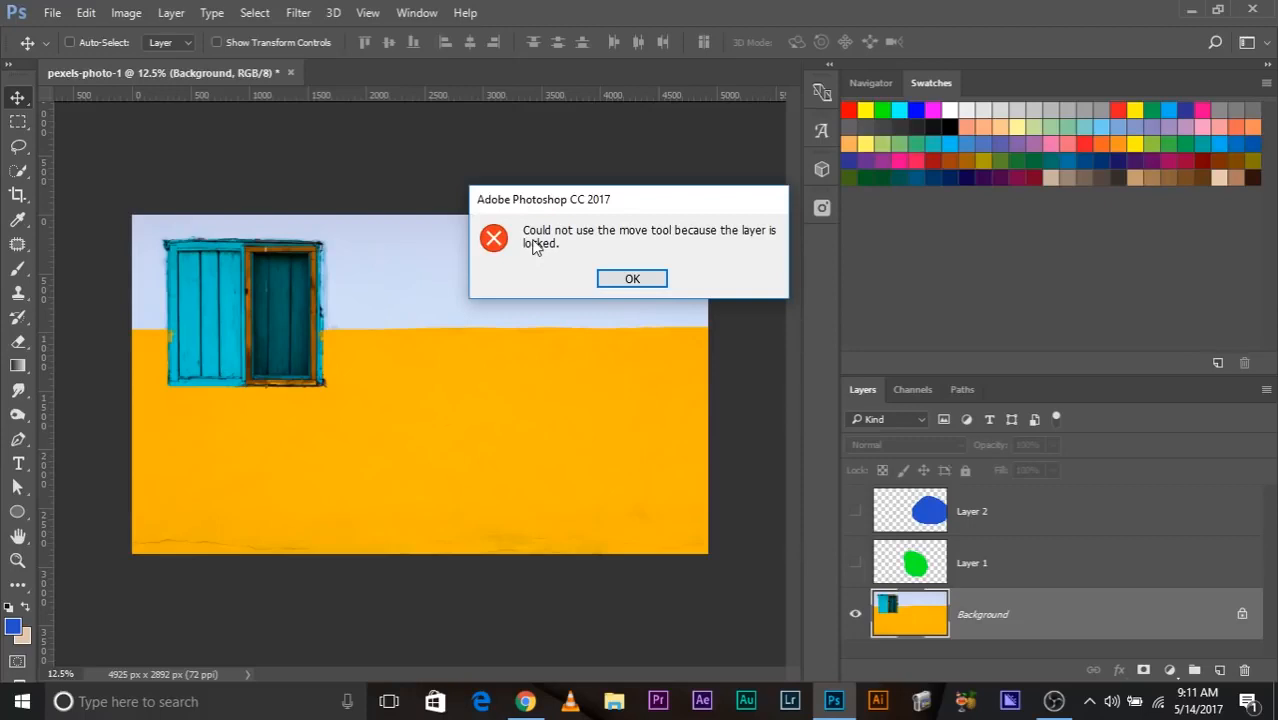
left_click(630, 278)
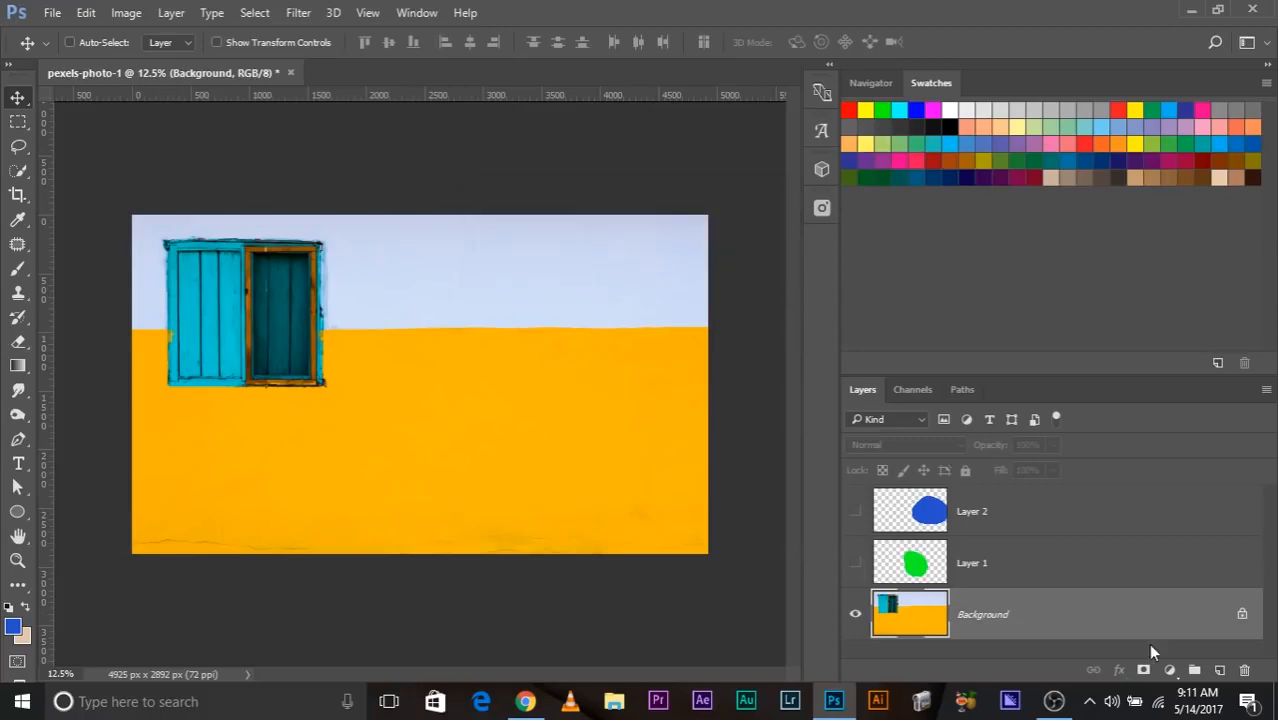
Unlock the Background layer, try moving it around the canvas, and undo these changes.
left_click(1242, 617)
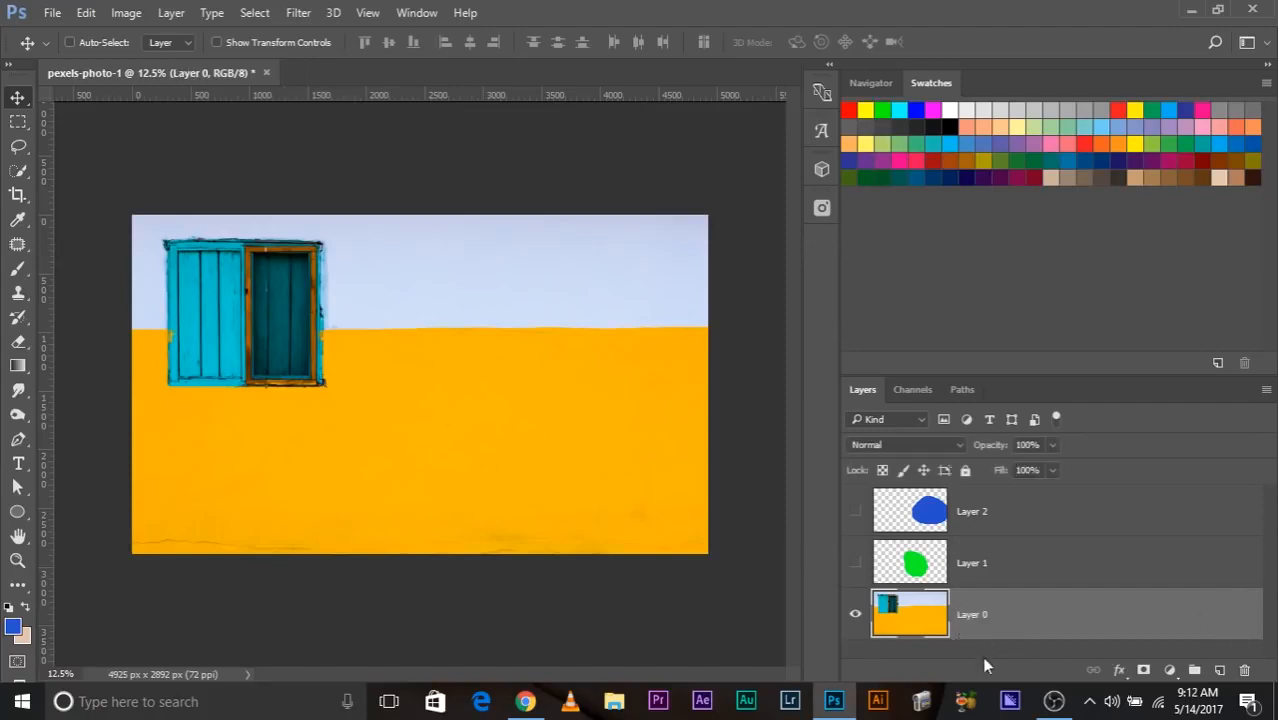
left_click_drag(344, 407, 300, 302)
left_click(638, 282)
left_click_drag(340, 437, 385, 485)
key("ctrl")
key("ctrl+alt+z")
key("ctrl+alt+z")
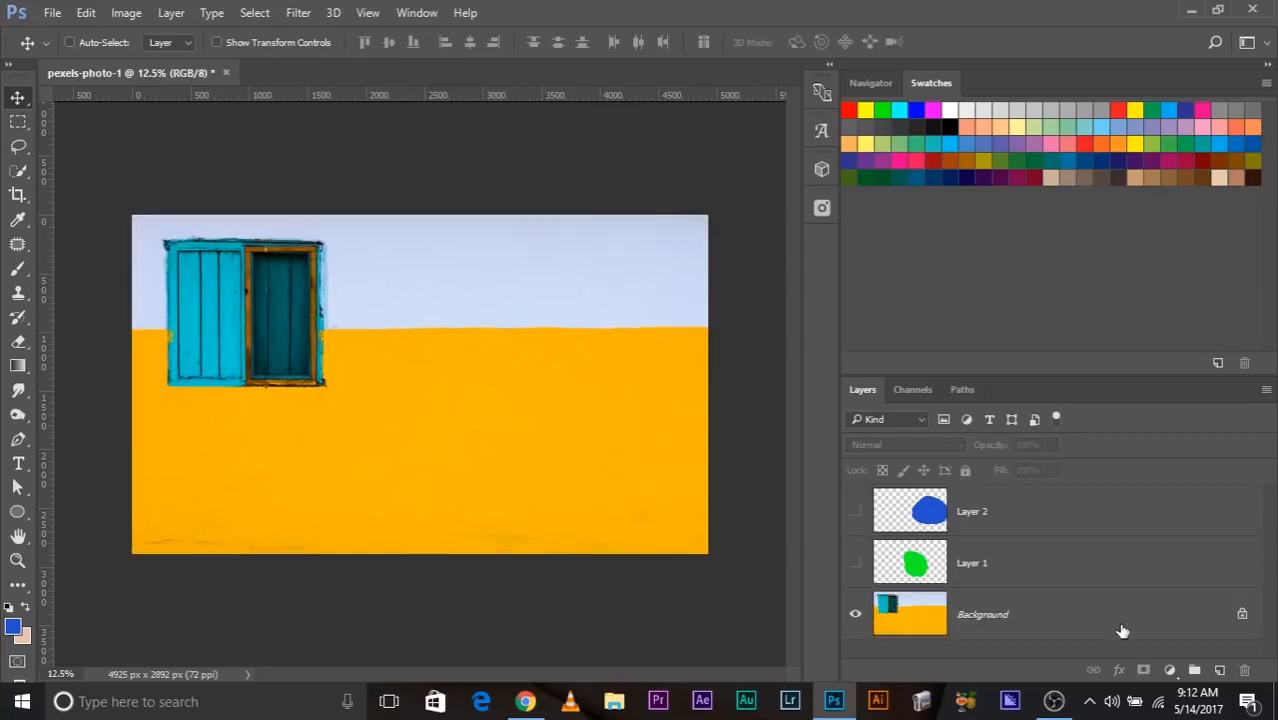
Show Layer 1 and Layer 2 again and make Layer 2 the active layer.
left_click(855, 563)
left_click(855, 511)
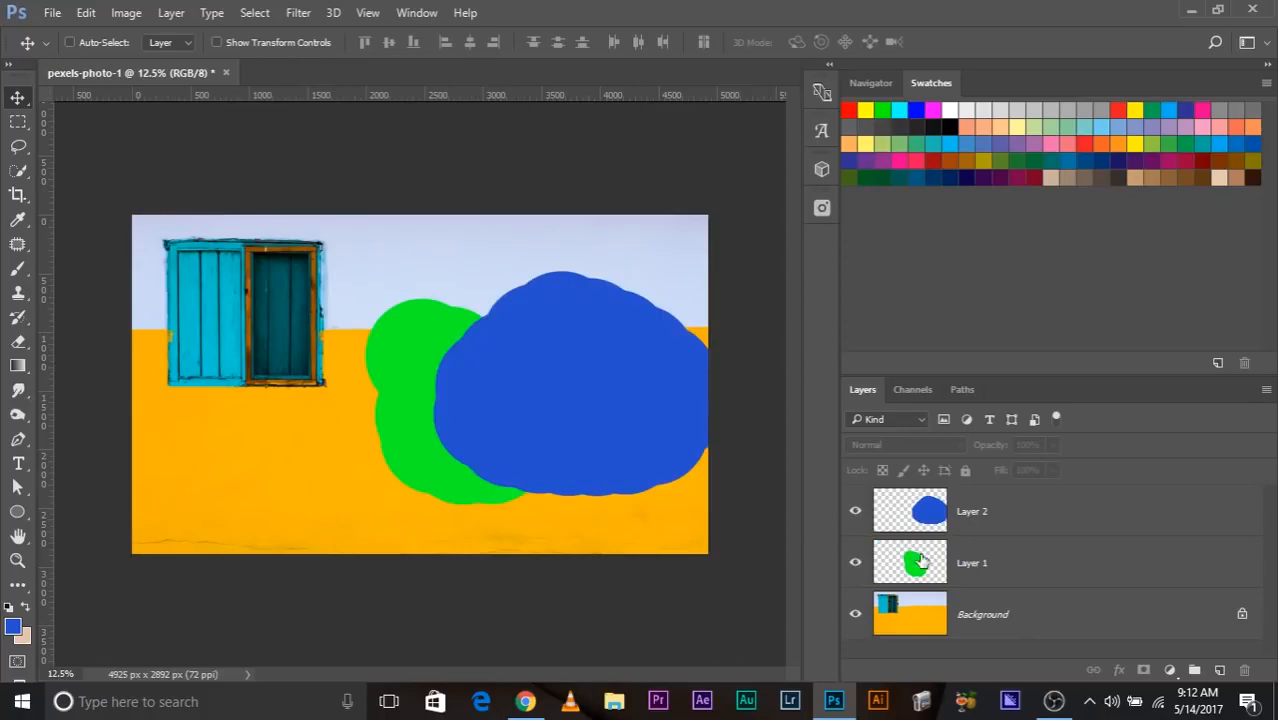
left_click(948, 565)
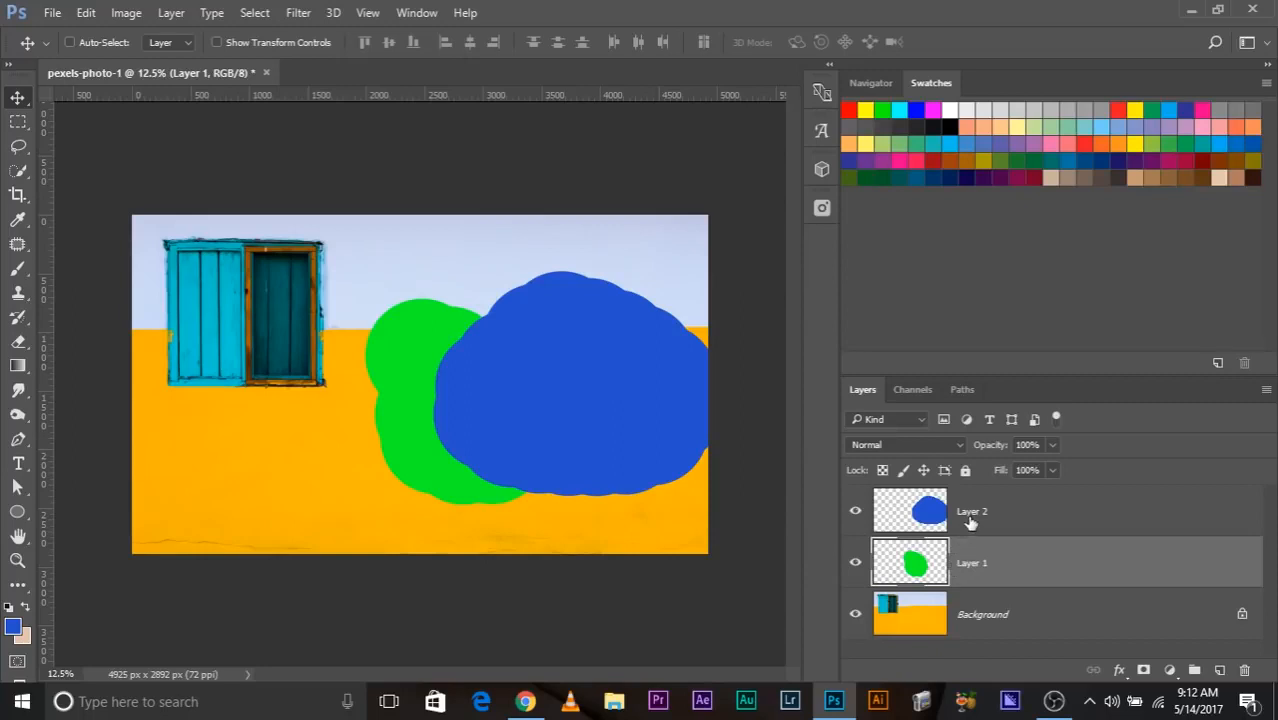
left_click(968, 518)
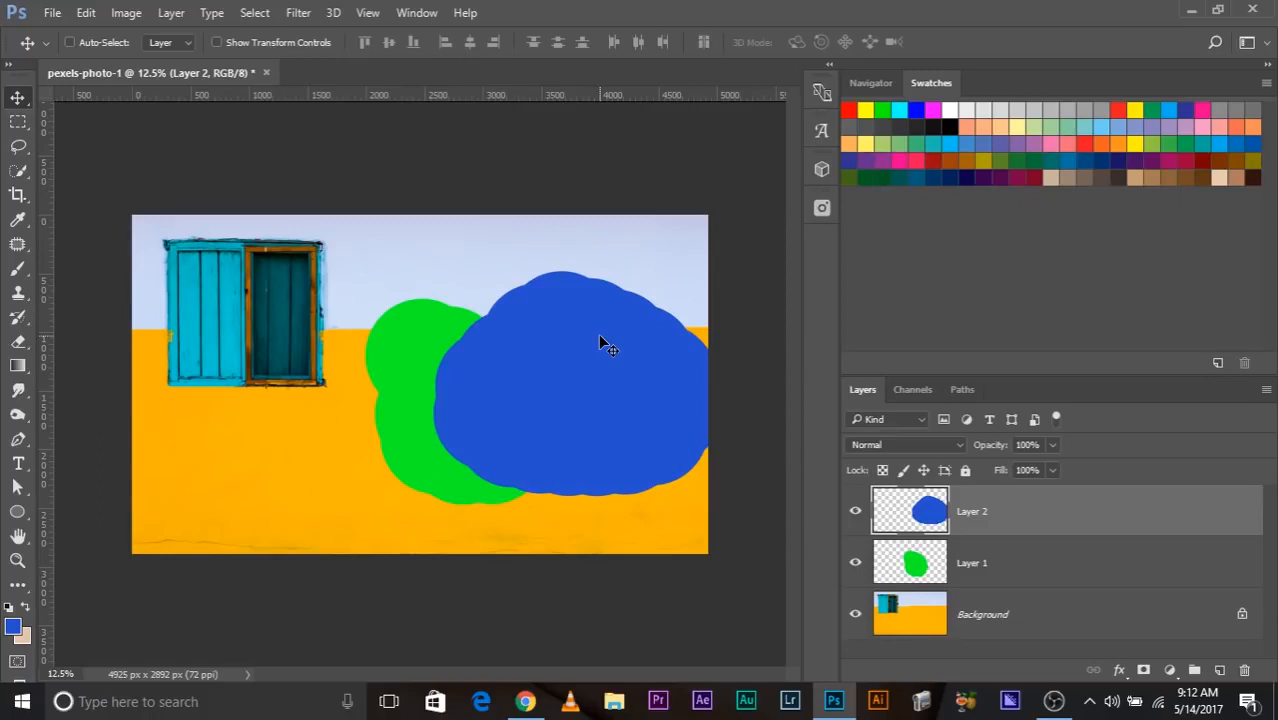
Lower Layer 2's opacity to 48% and shift the blue blob slightly to the right.
left_click(1052, 444)
left_click_drag(1056, 467, 1007, 467)
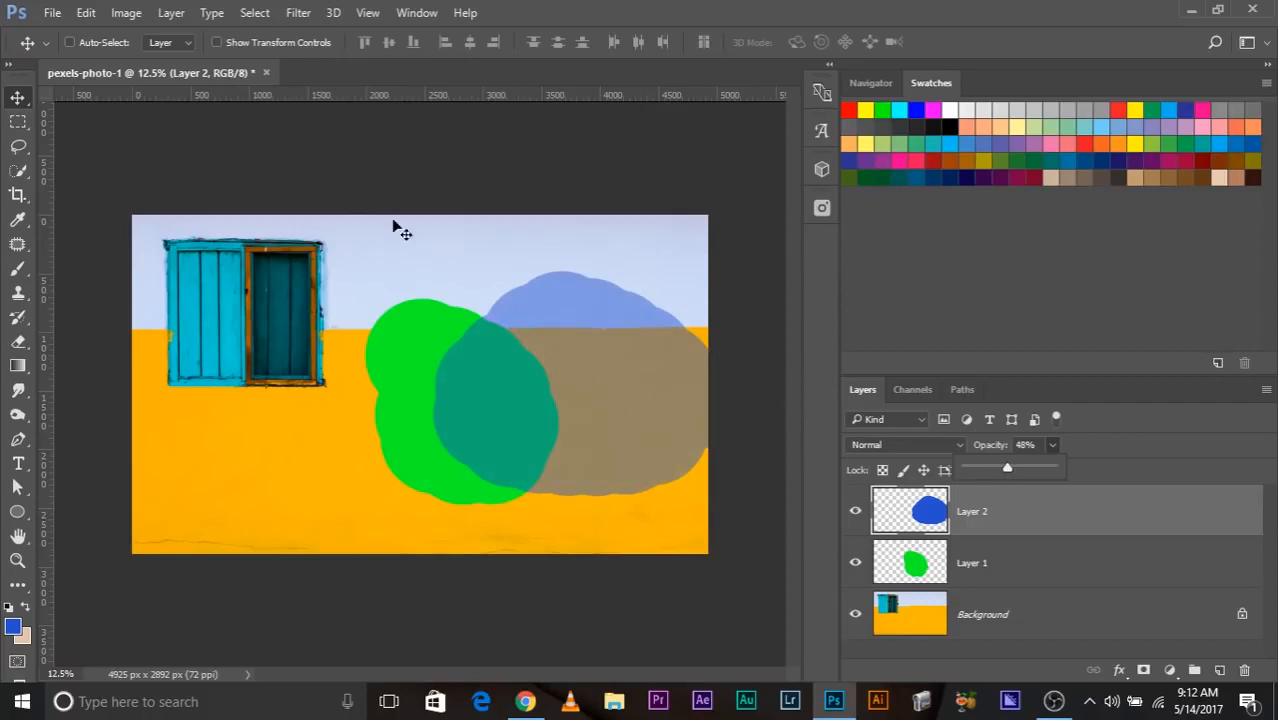
left_click_drag(620, 360, 650, 358)
Set Layer 2's opacity back to 100% and reposition the blue blob over the right side of the image.
left_click(1053, 448)
left_click_drag(1048, 468, 1276, 452)
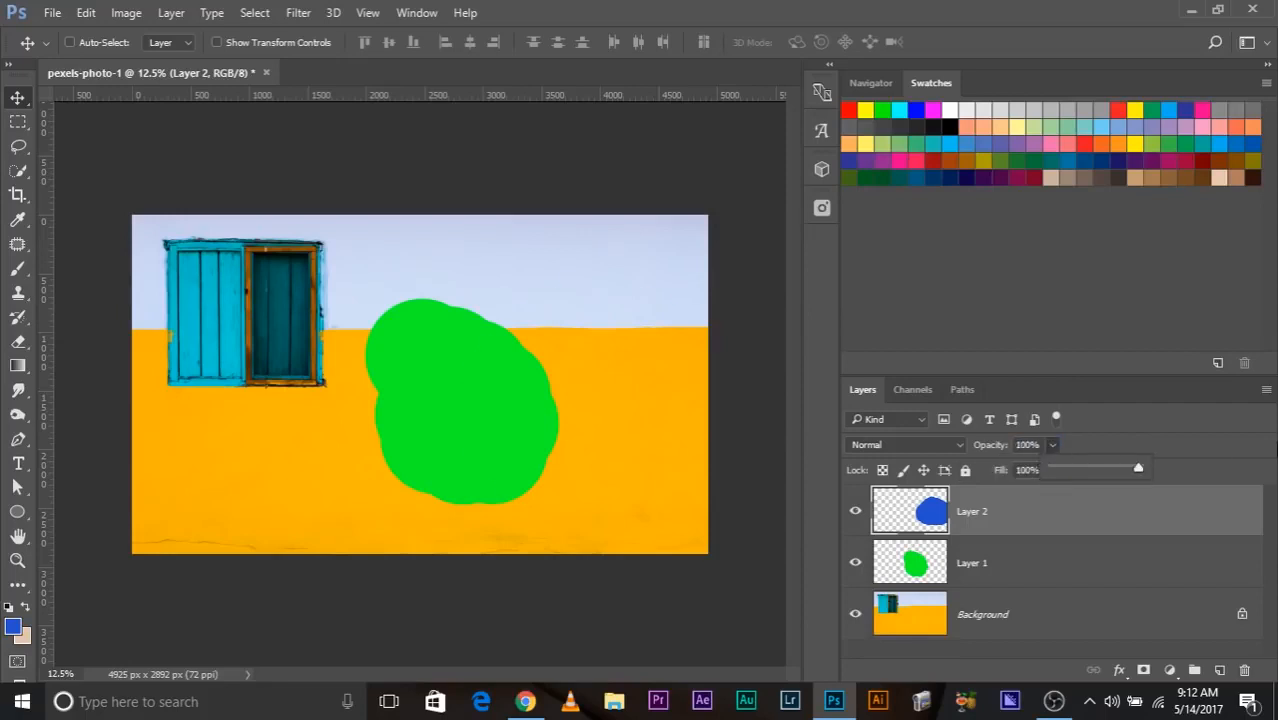
mouse_move(616, 370)
left_mouse_down()
mouse_move(351, 340)
mouse_move(399, 408)
mouse_move(503, 339)
mouse_move(596, 352)
mouse_move(612, 395)
left_mouse_up()
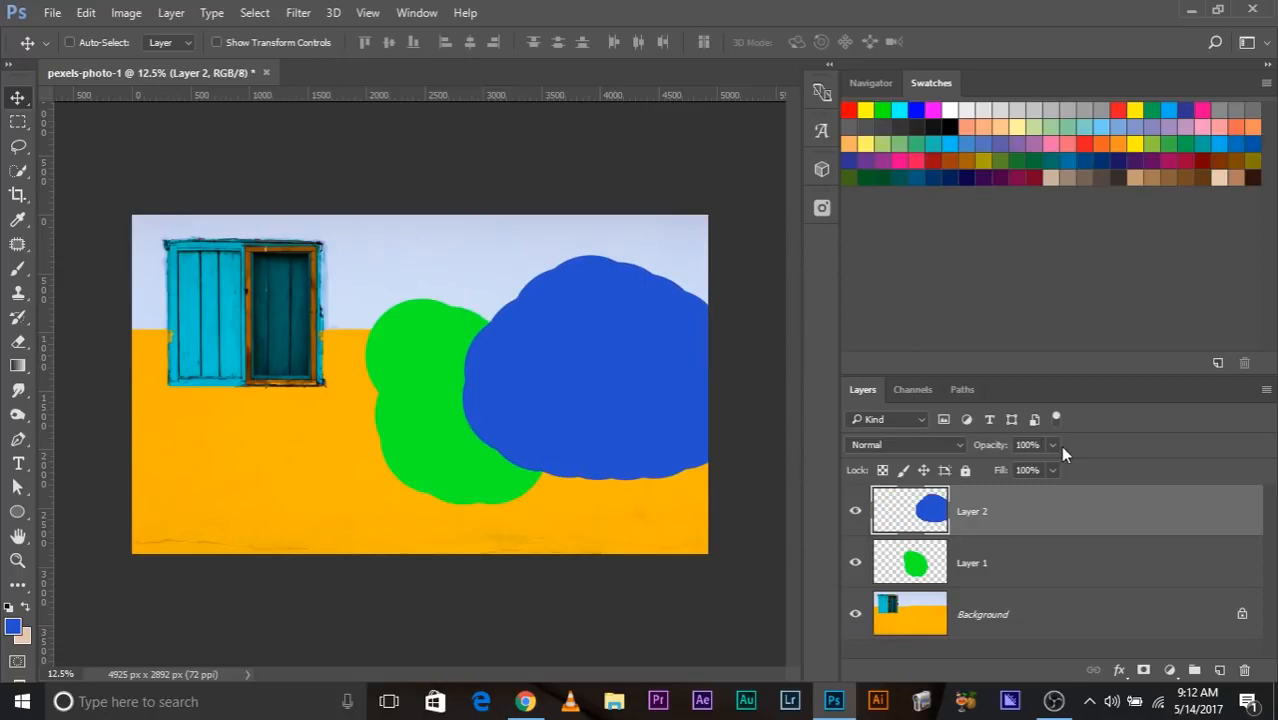
Examine the blend modes available for Layer 2, keeping it on Normal.
left_click(983, 551)
left_click(992, 515)
left_click(884, 446)
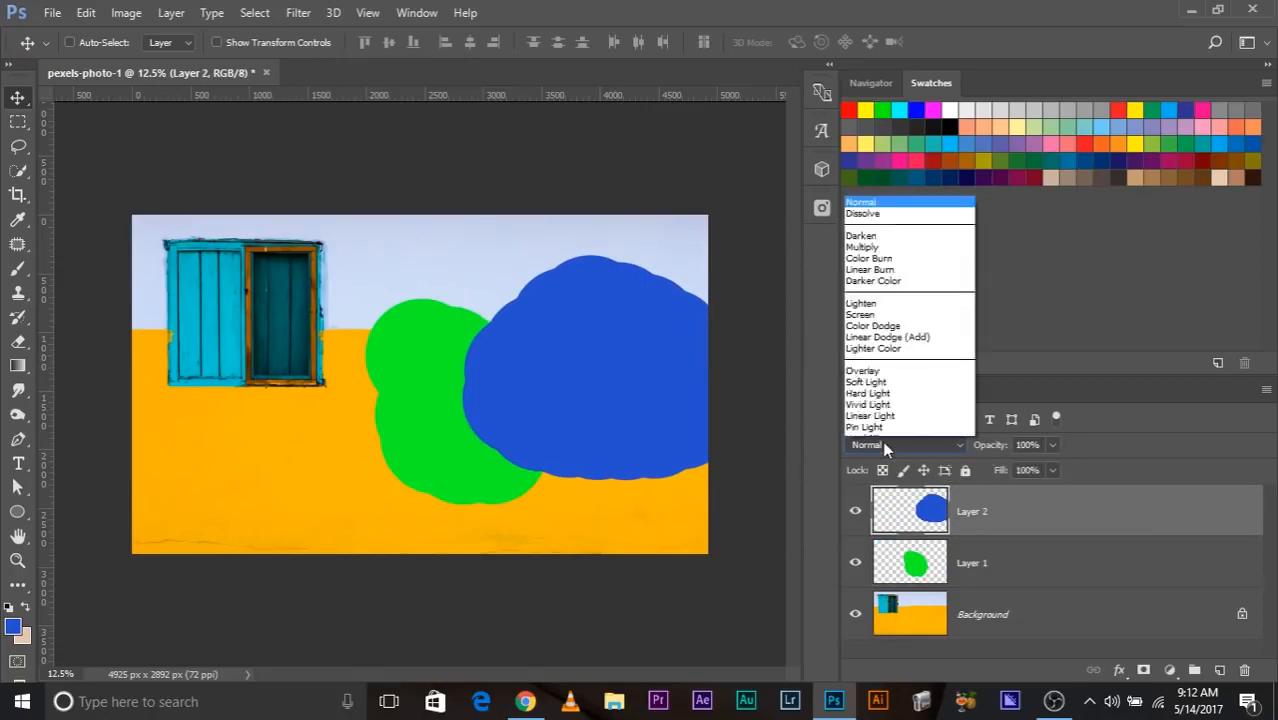
left_click(1085, 443)
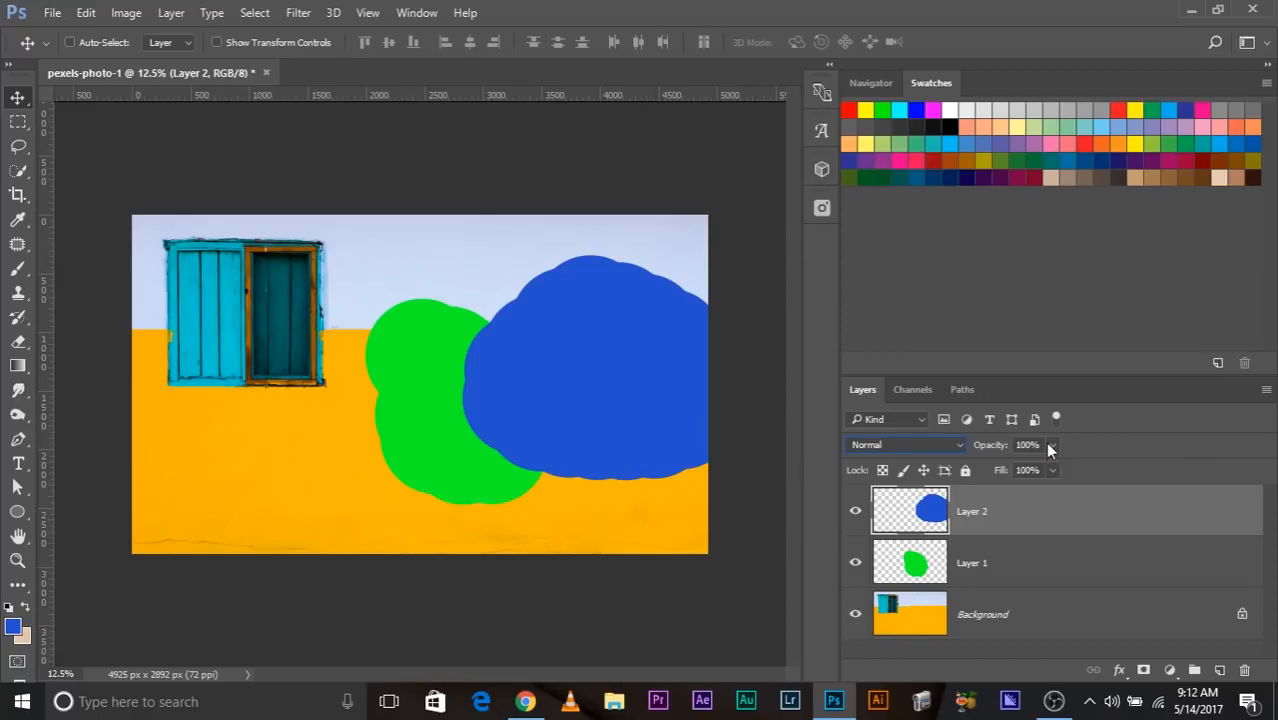
Delete both painted layers, Layer 1 and Layer 2, leaving only the Background.
left_click(1037, 563, "ctrl")
left_click_drag(1125, 571, 1244, 669)
Search the Pexels stock photos for "brick" and add the orange-red brick wall photo as a new layer above the Background.
left_click(822, 207)
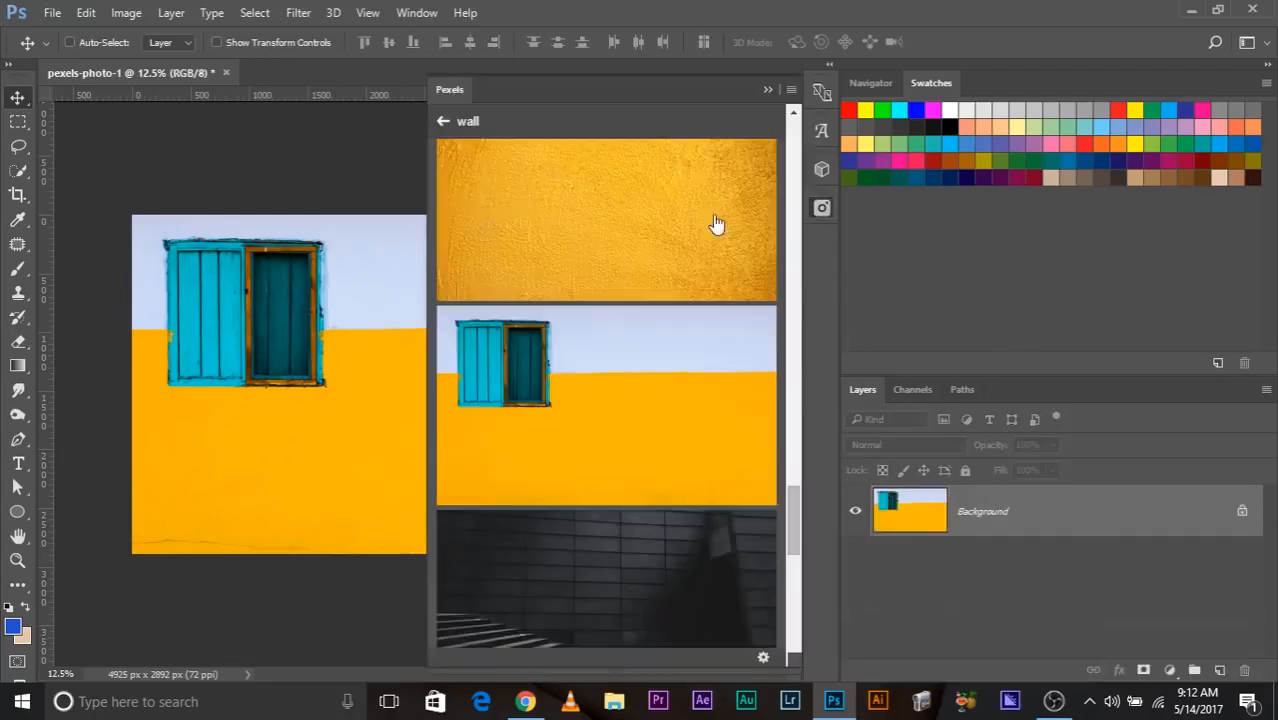
left_click(500, 118)
type("brc")
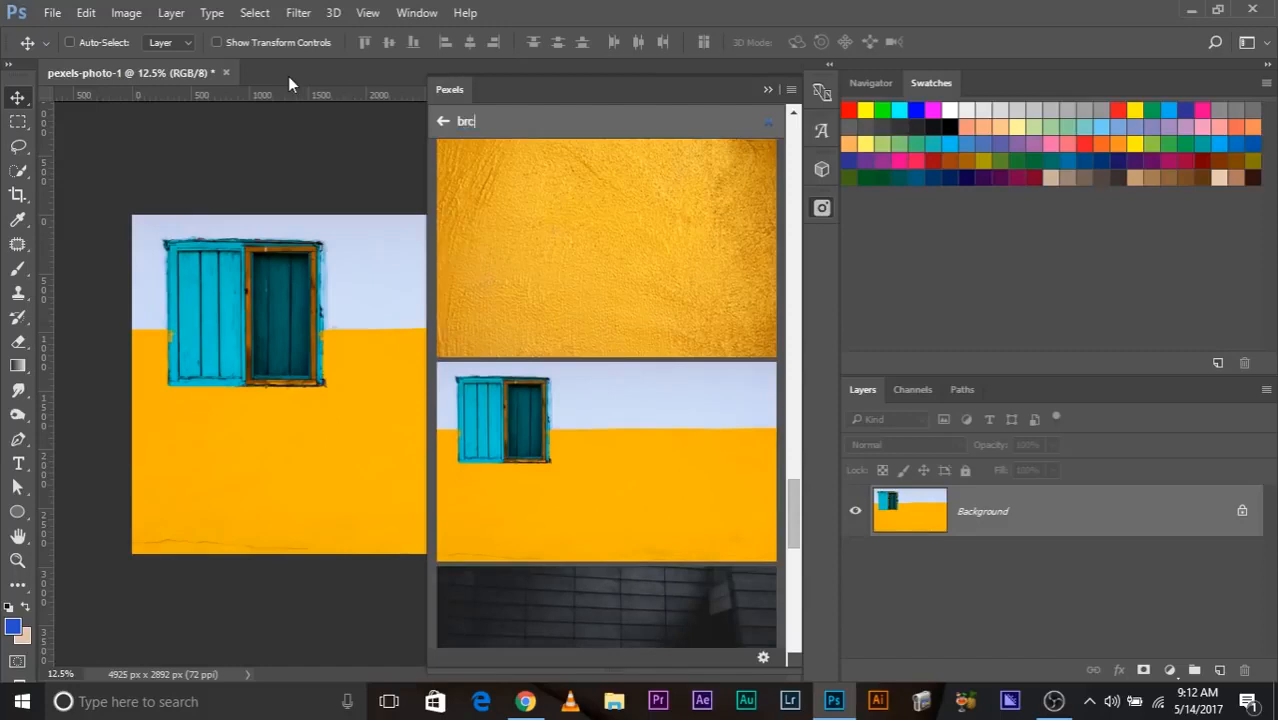
key("BackSpace")
type("ick")
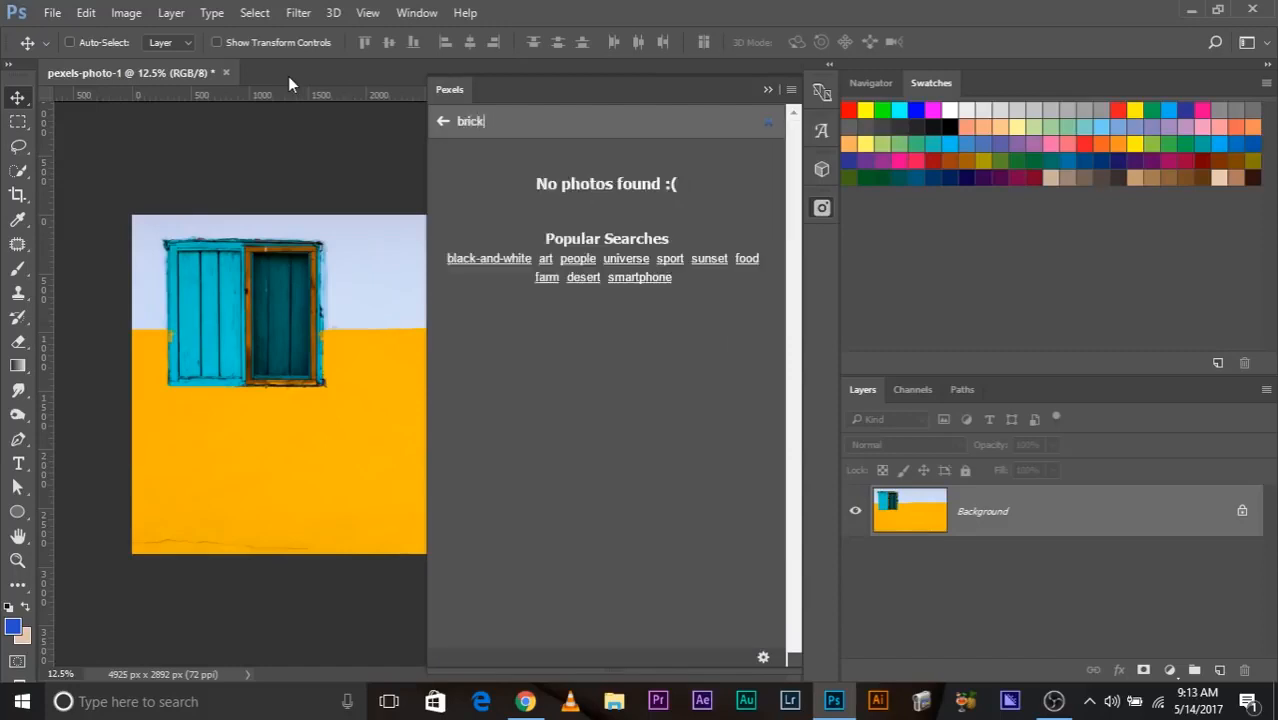
left_click(562, 478)
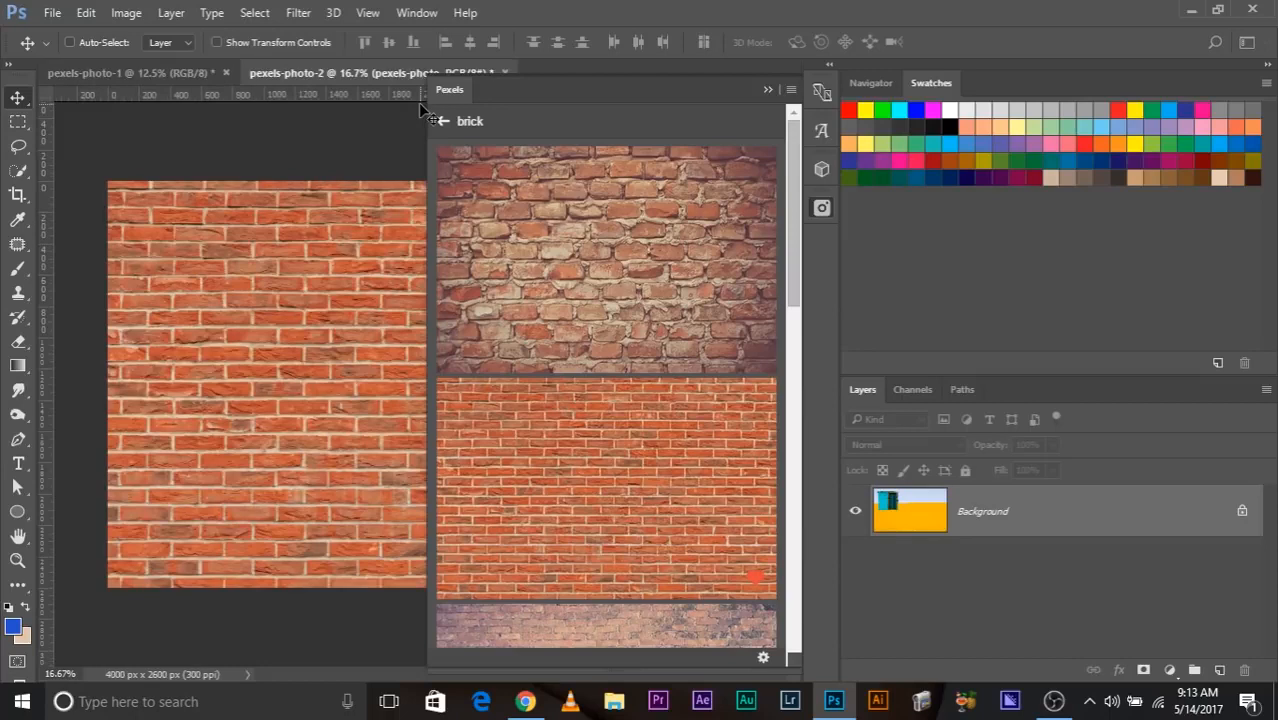
left_click(768, 89)
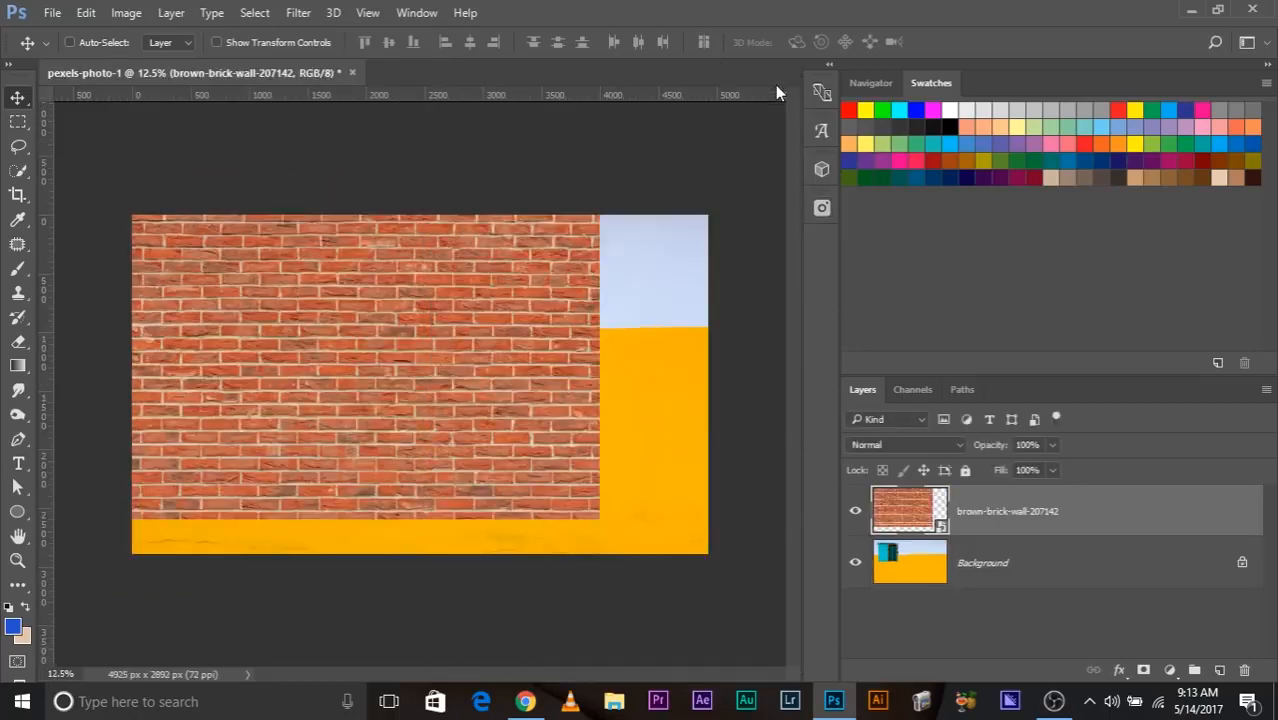
Scale the brick wall layer up to cover the whole canvas and set its blend mode to Overlay.
key("ctrl+t")
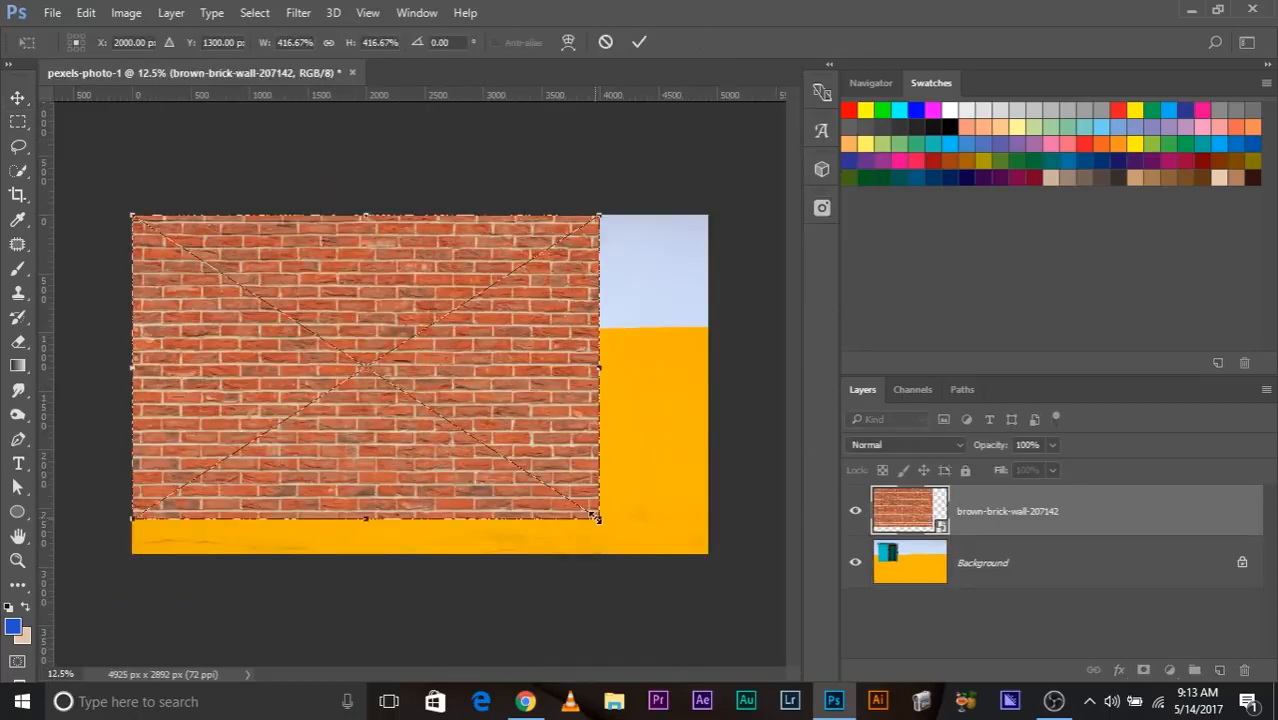
left_click_drag(600, 519, 720, 597)
key("Return")
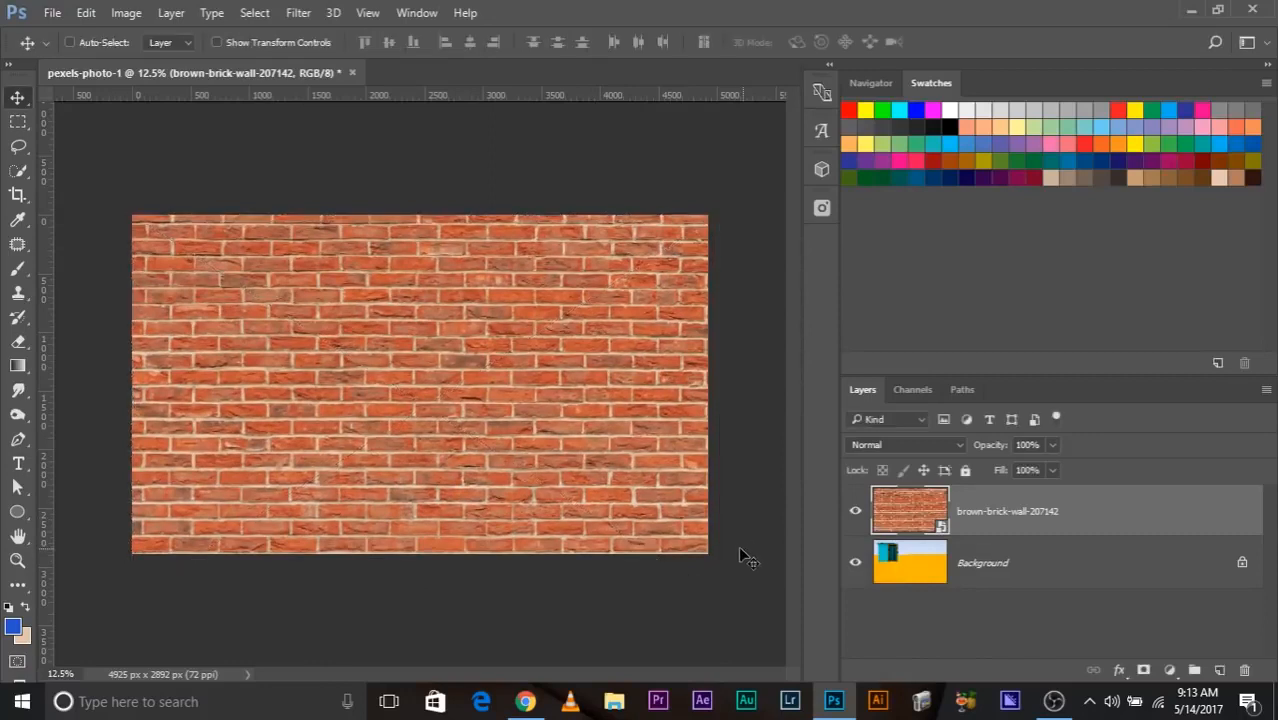
left_click(862, 446)
left_click(898, 252)
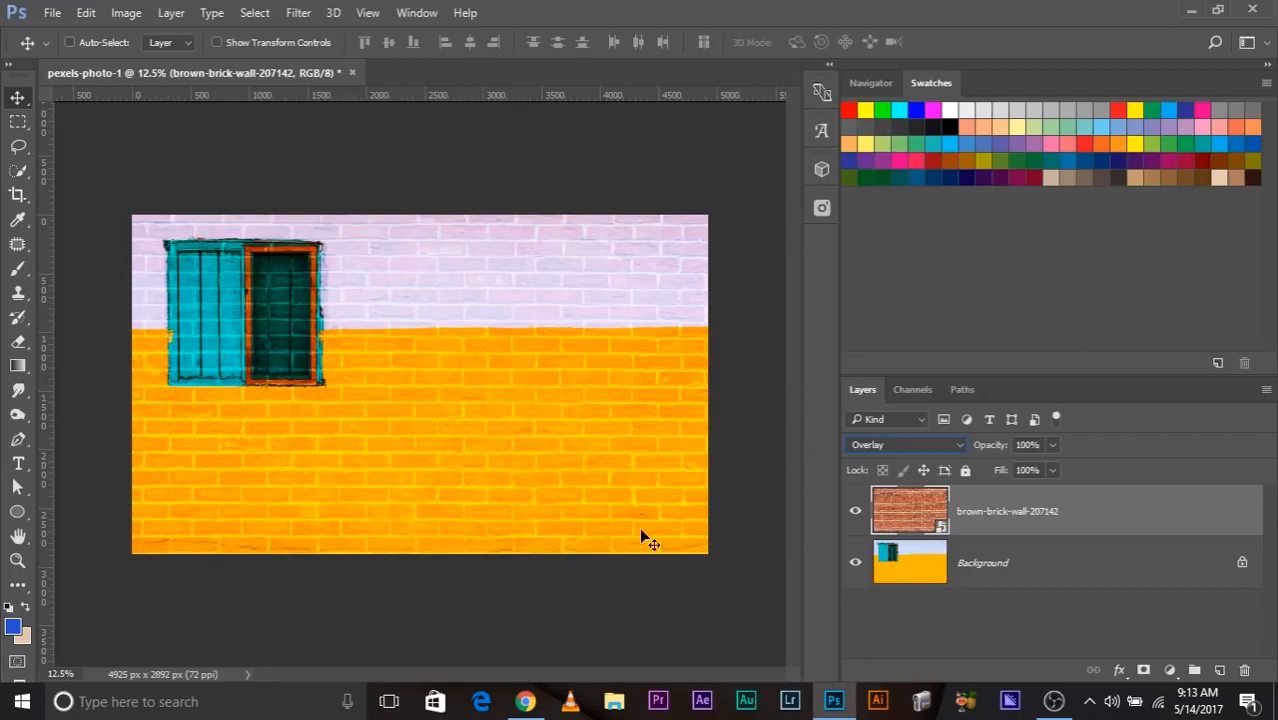
Compare the wall with and without the brick layer and inspect the blended brick texture up close.
left_click(855, 511)
left_click(855, 511)
key("ctrl+plus")
key("ctrl+plus")
key("ctrl+plus")
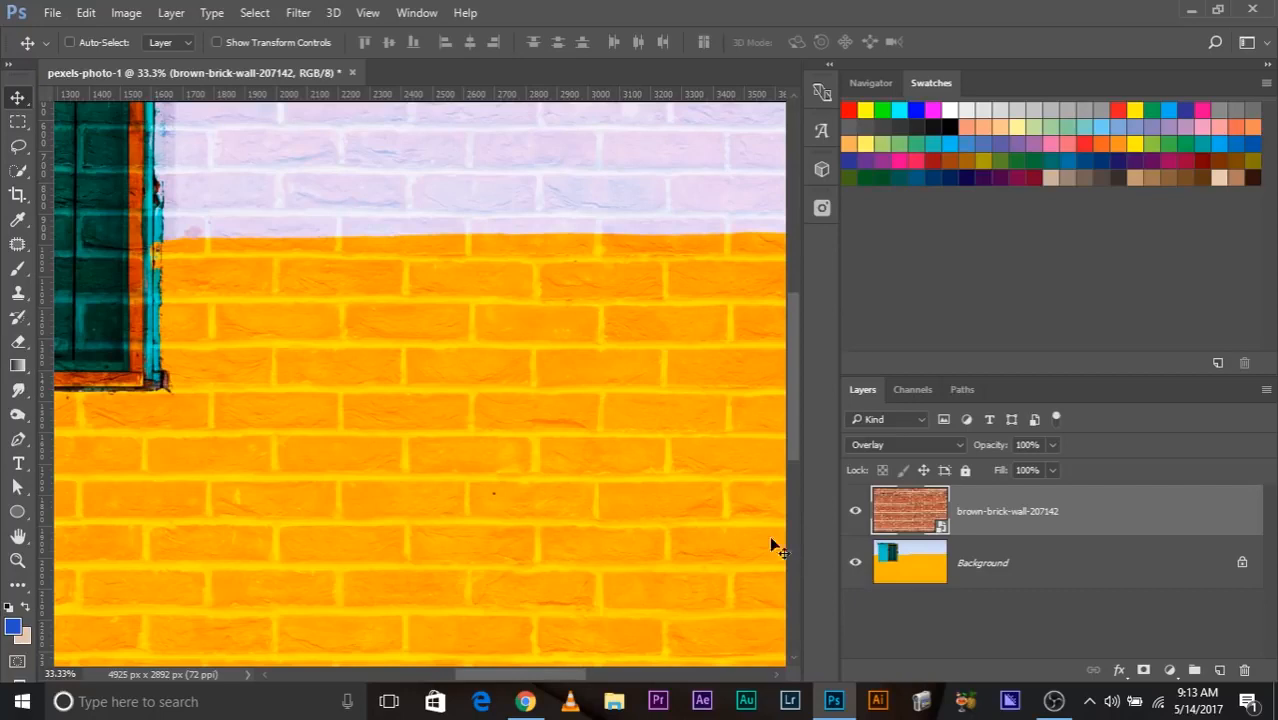
Try the Multiply, Screen and Normal blend modes on the brick wall layer.
left_click(870, 445)
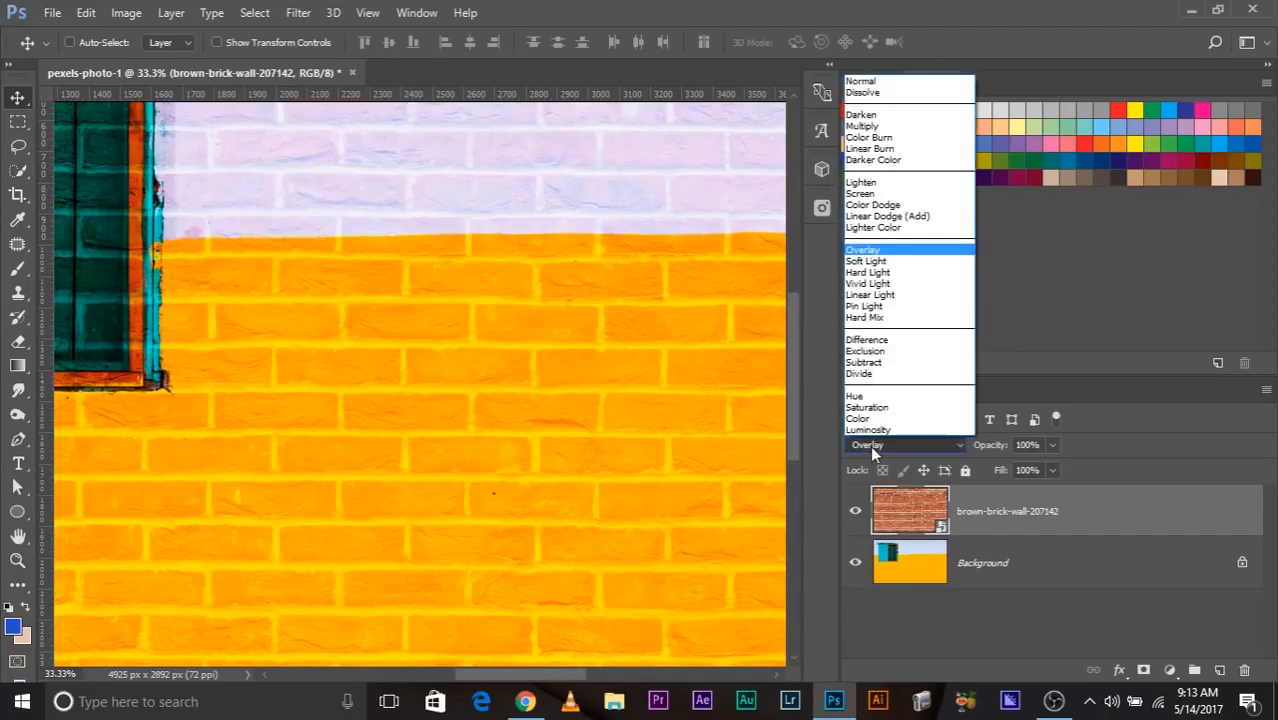
left_click(886, 129)
key("ctrl+minus")
key("ctrl+minus")
key("ctrl+minus")
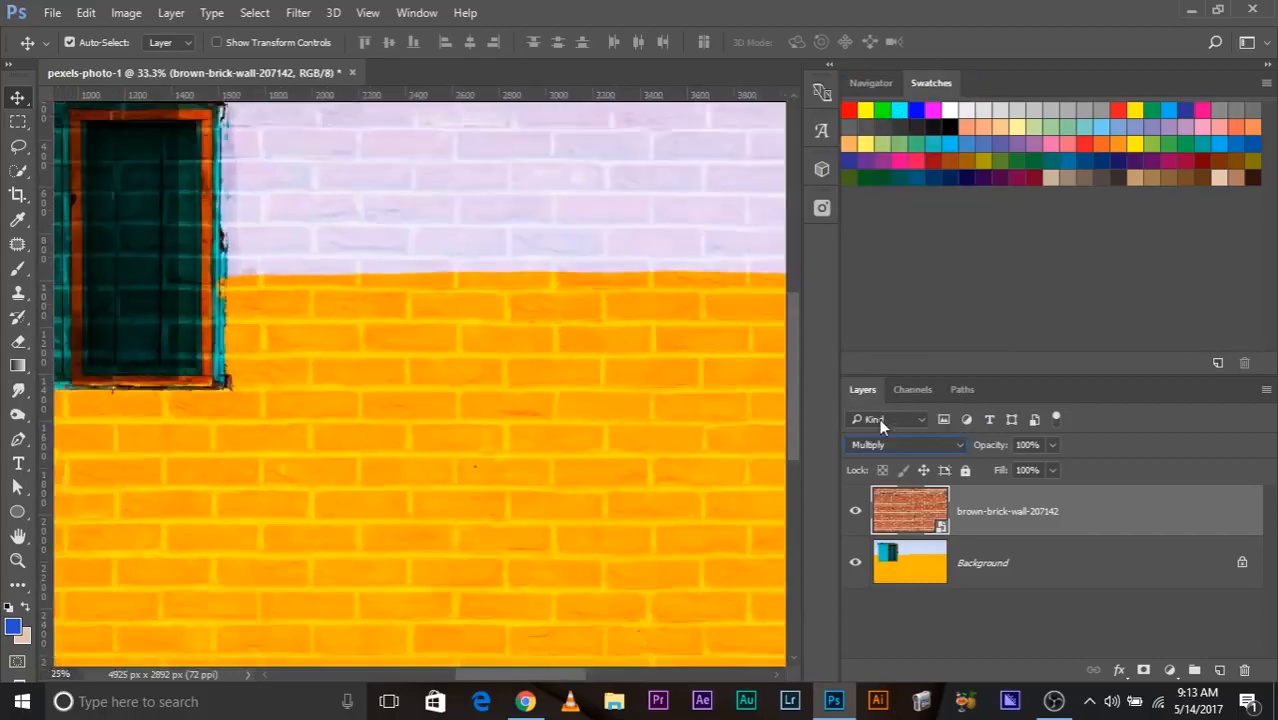
left_click(886, 445)
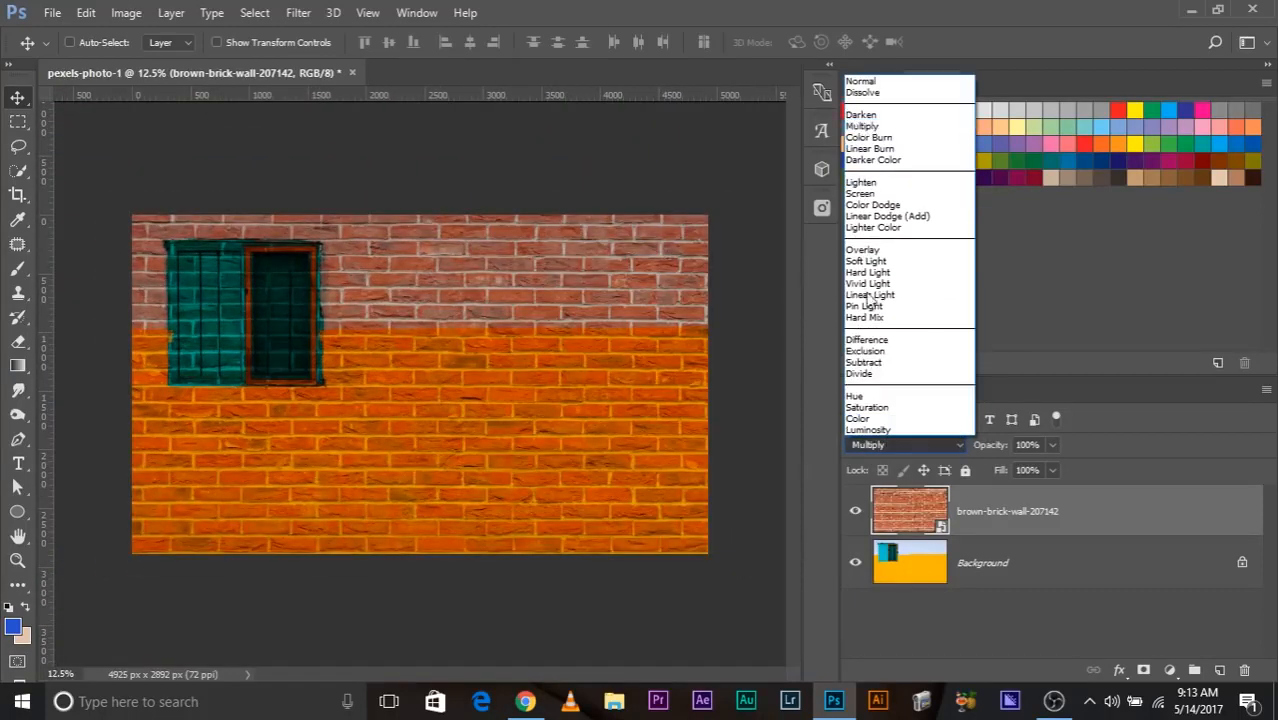
left_click(880, 196)
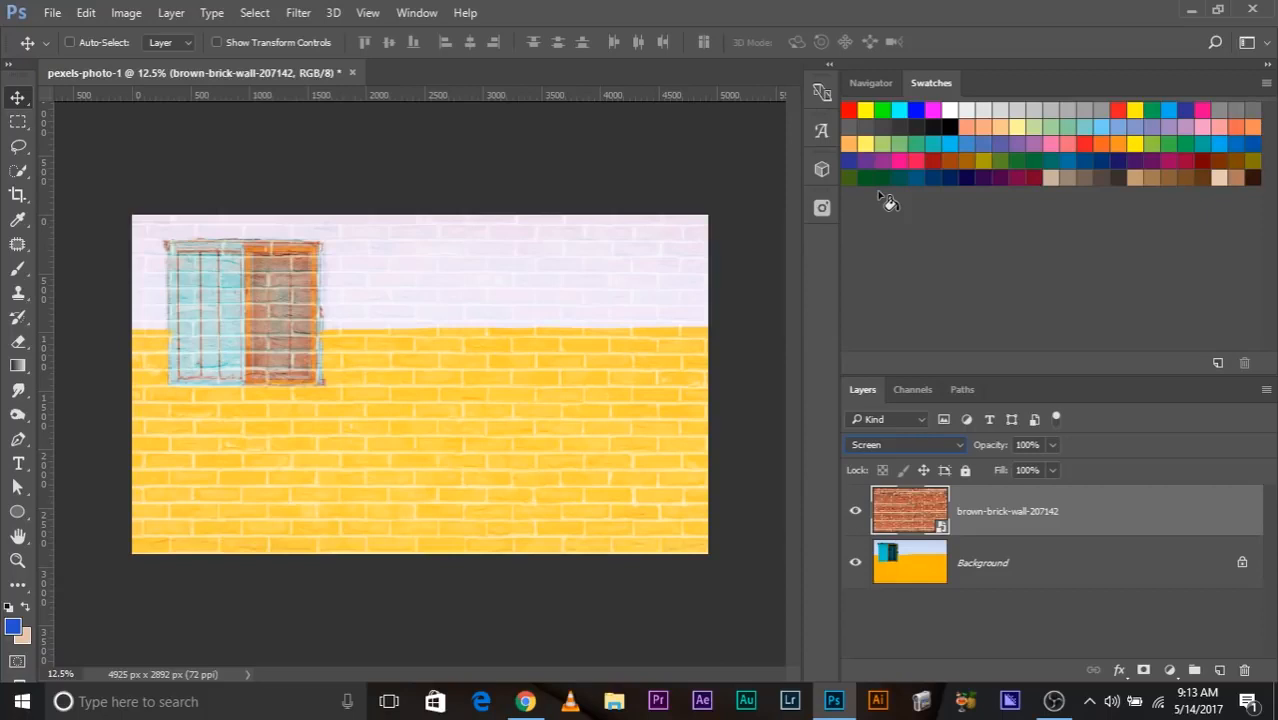
left_click(905, 444)
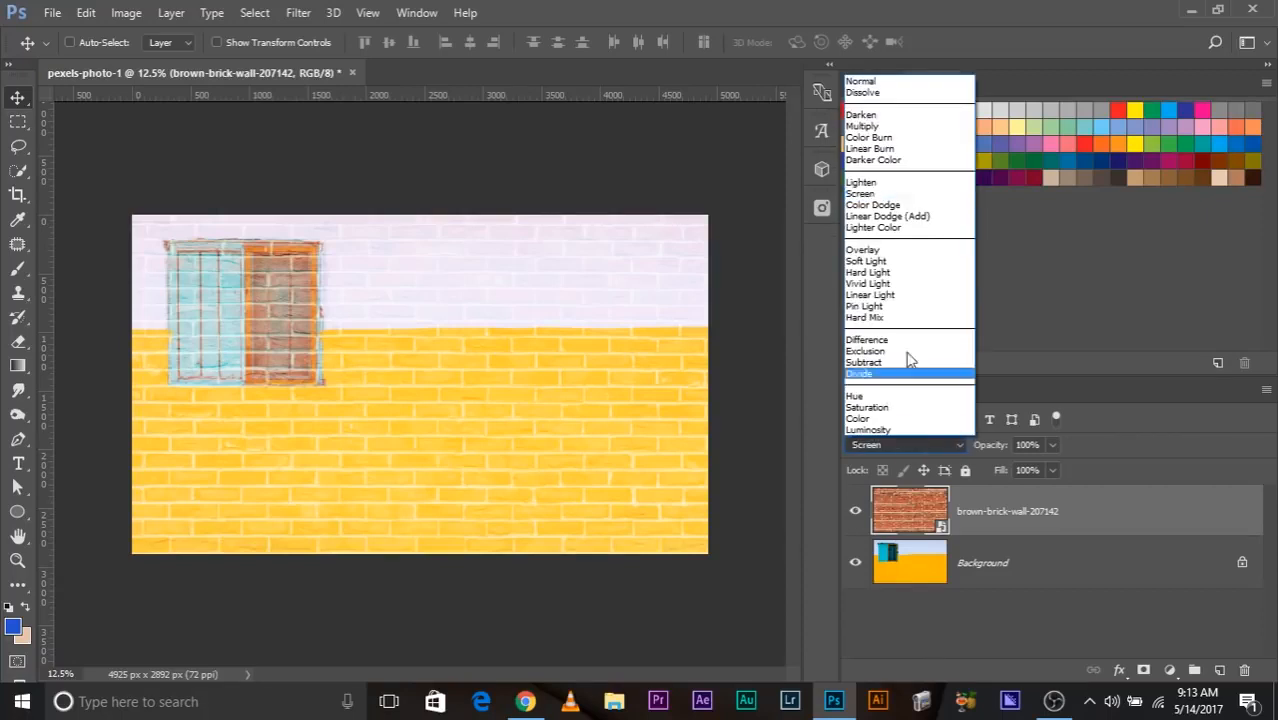
left_click(905, 83)
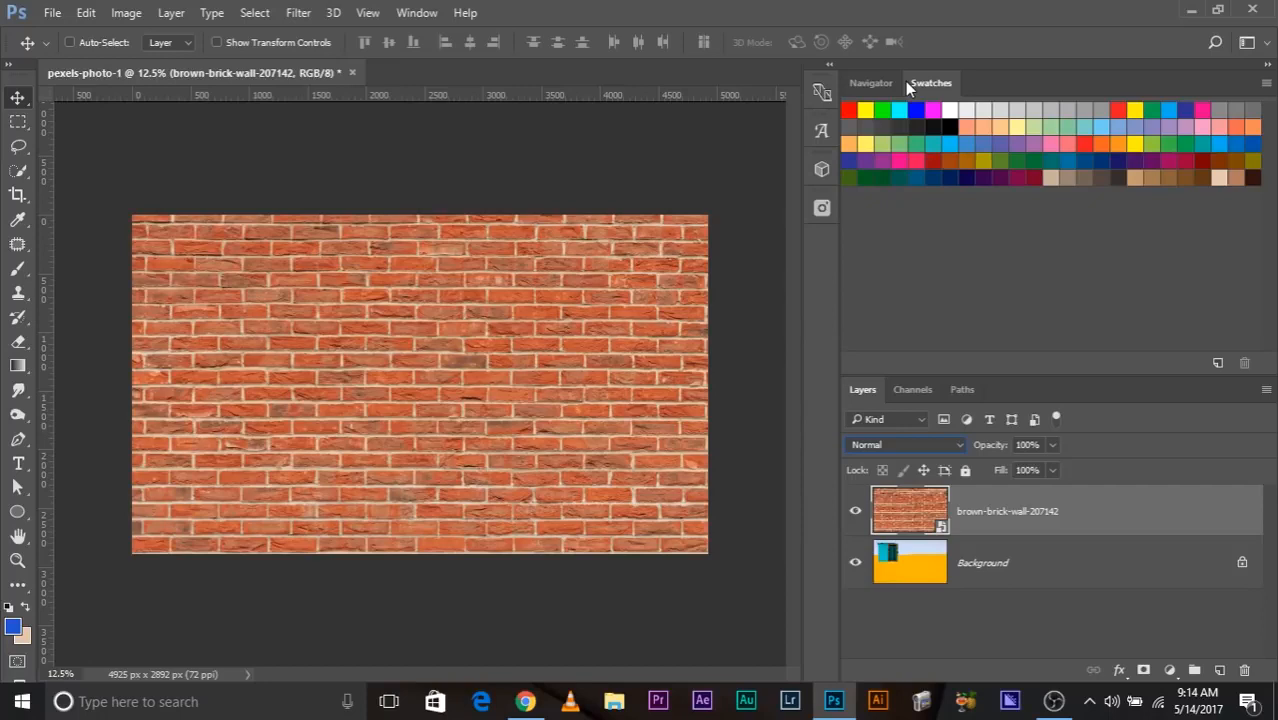
Set the brick wall layer's blend mode to Overlay, keeping its opacity at 100%.
left_click(1052, 445)
left_click(1027, 509)
left_click(889, 446)
left_click(877, 252)
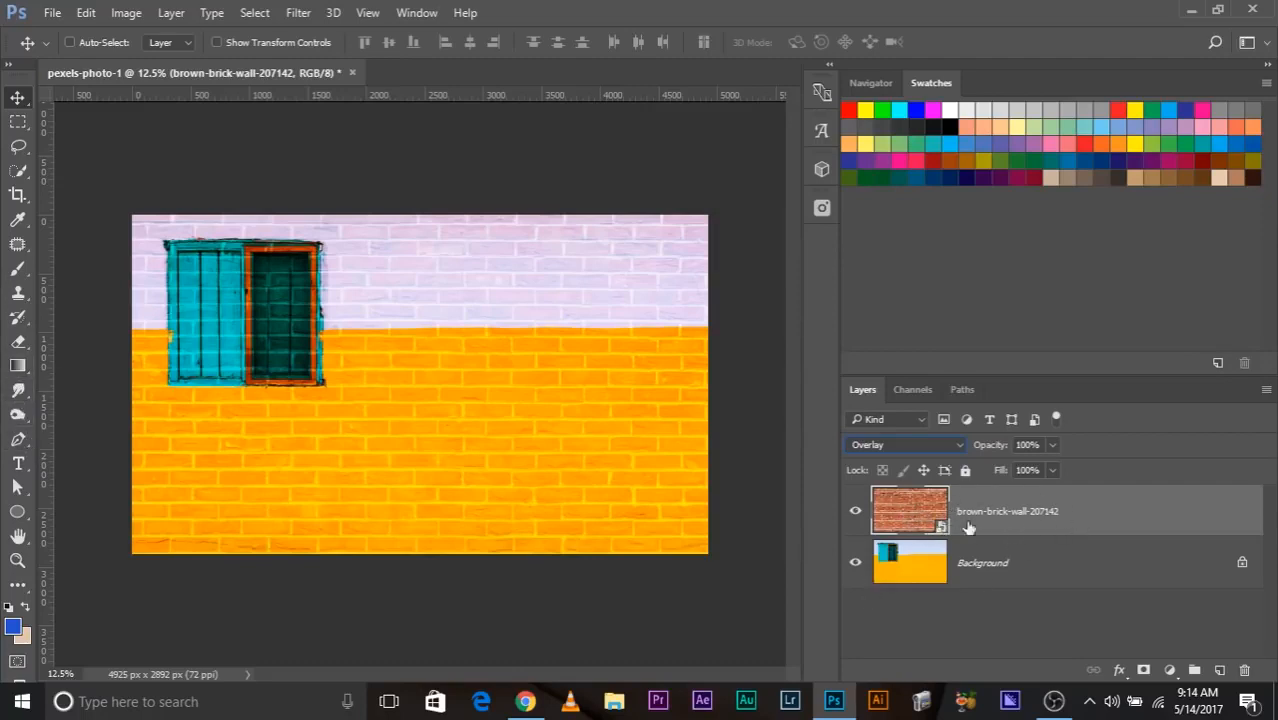
Rasterize the brick wall layer.
right_click(1041, 507)
left_click(795, 420)
Erase the bricks covering the window on the brick wall layer with a 381 px Eraser.
key("ctrl+plus")
key("ctrl+plus")
key("ctrl+plus")
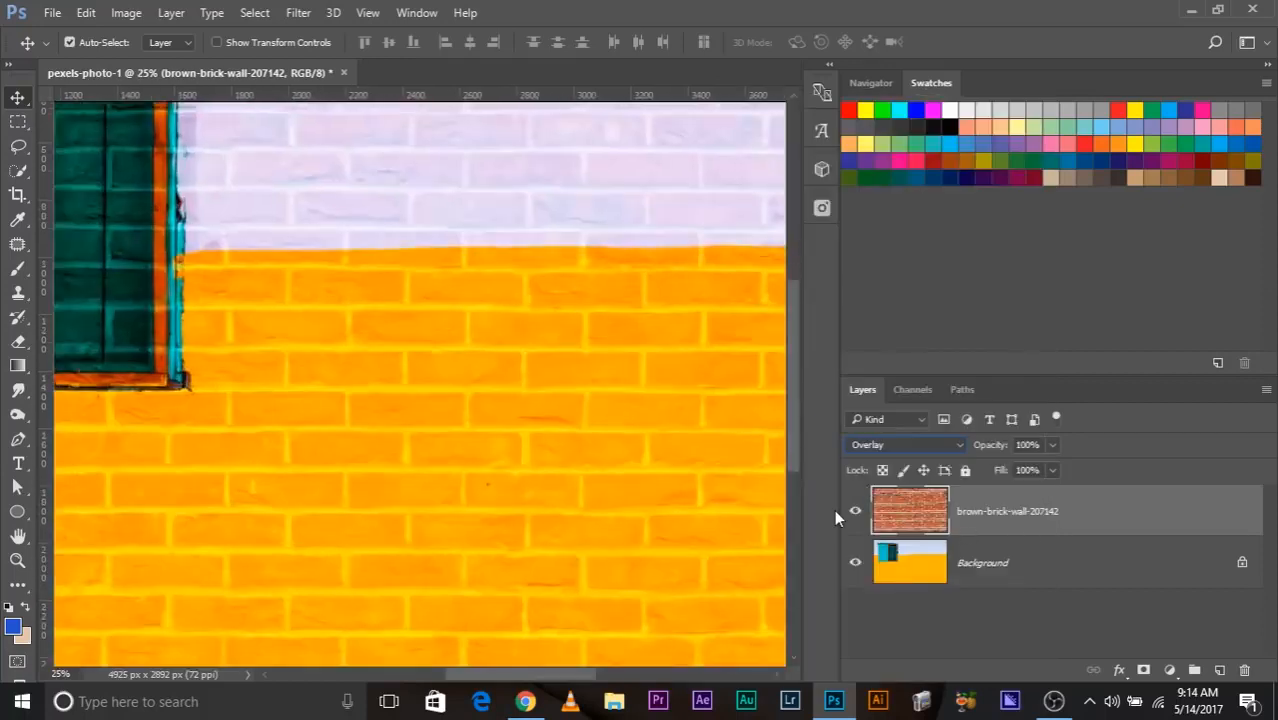
key("ctrl+minus")
left_click_drag(254, 295, 537, 365)
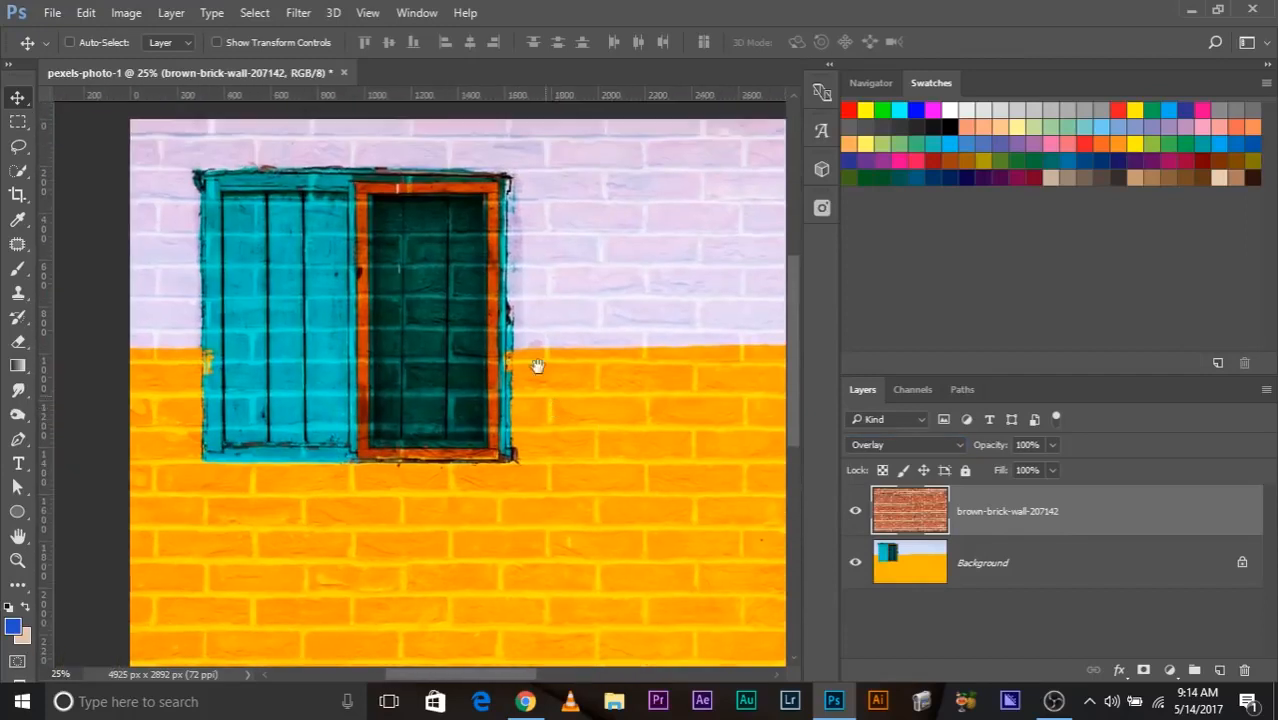
left_click(18, 390)
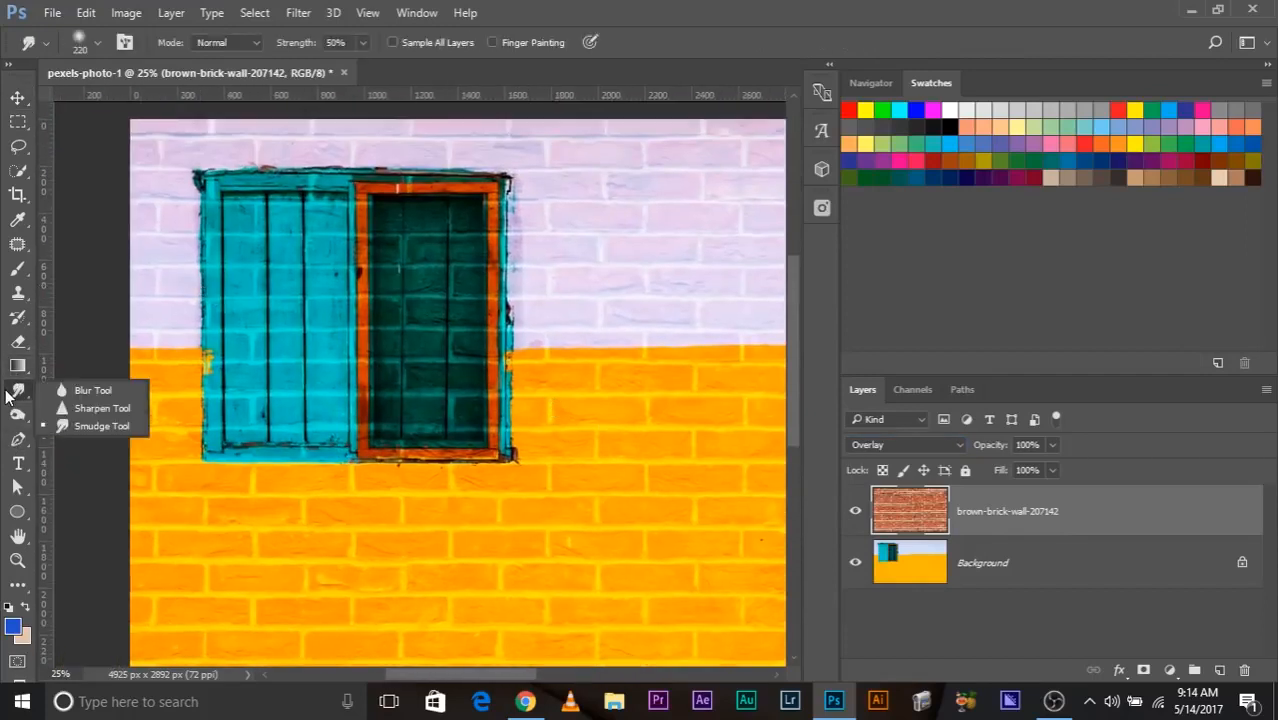
left_click(18, 366)
left_click(18, 343)
right_click(263, 318, "alt")
mouse_move(263, 317)
left_mouse_down()
mouse_move(297, 315)
mouse_move(278, 229)
mouse_move(292, 315)
mouse_move(313, 259)
mouse_move(363, 245)
mouse_move(409, 253)
mouse_move(455, 226)
mouse_move(242, 226)
mouse_move(242, 413)
mouse_move(271, 418)
mouse_move(471, 431)
mouse_move(500, 408)
mouse_move(456, 247)
mouse_move(427, 370)
mouse_move(452, 297)
mouse_move(424, 250)
mouse_move(327, 397)
left_mouse_up()
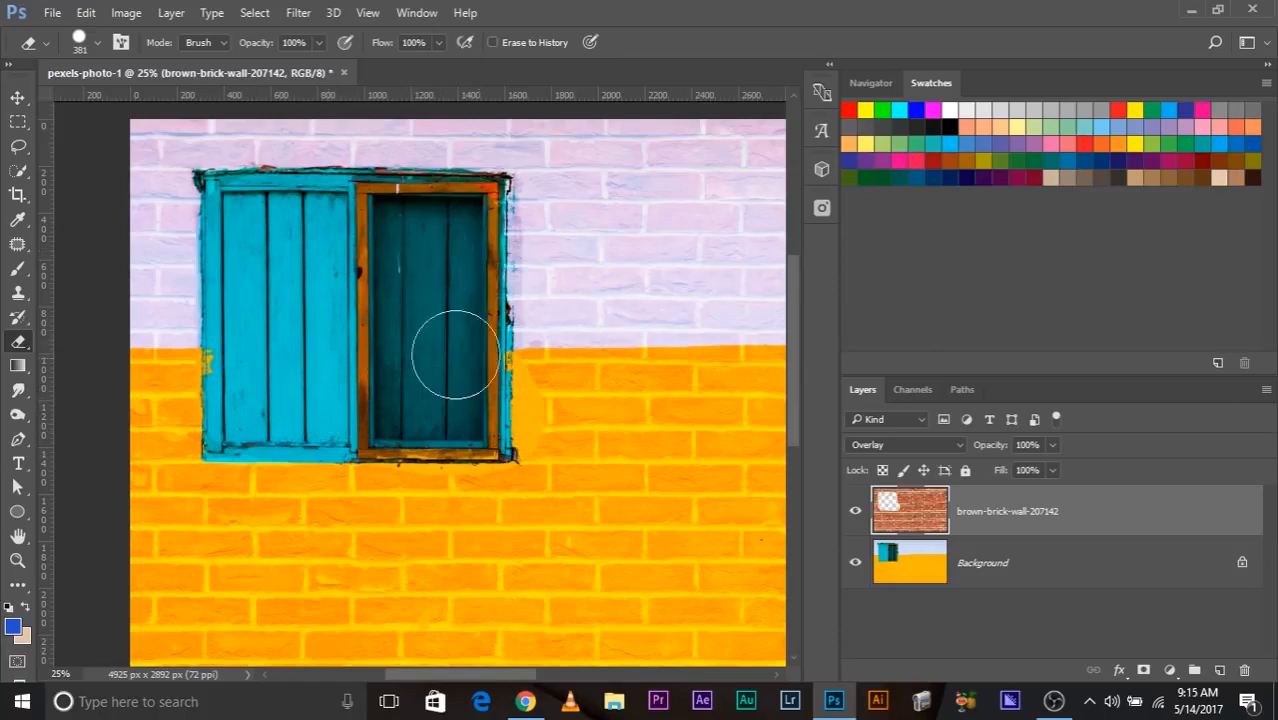
Undo the erasing over the window on the brick wall layer.
left_click_drag(710, 541, 296, 441)
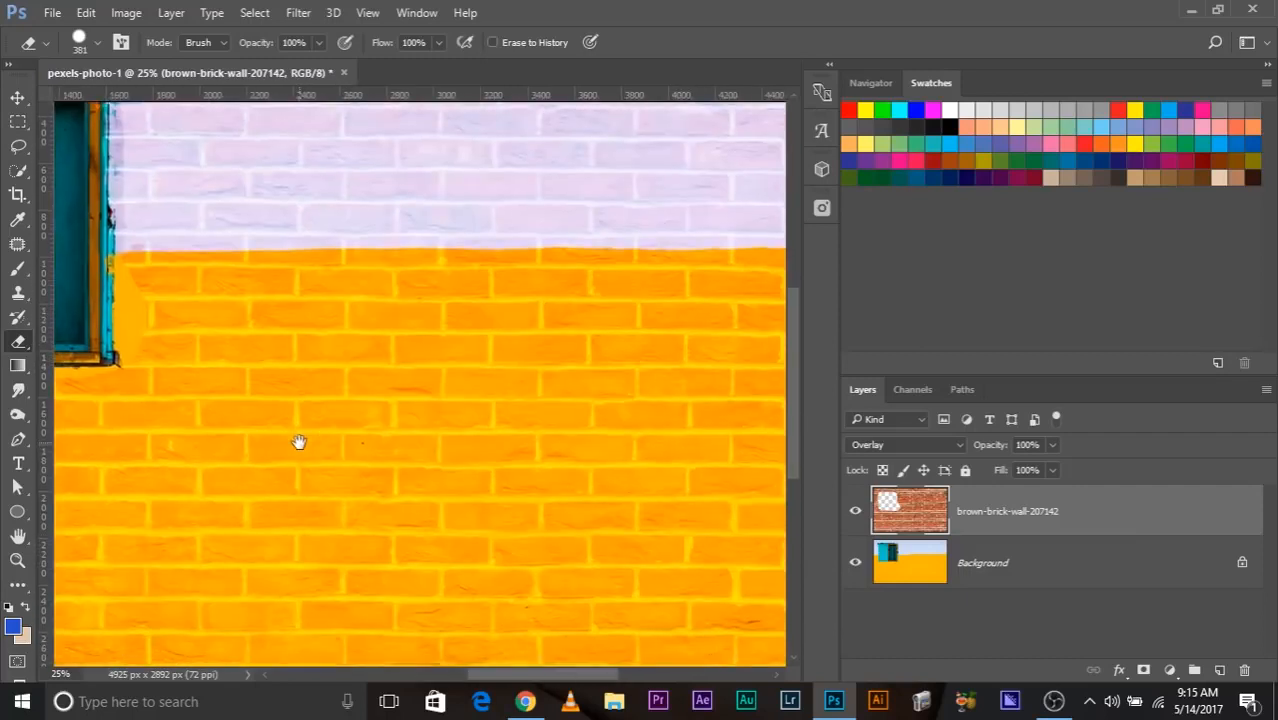
key("ctrl+minus")
key("ctrl+minus")
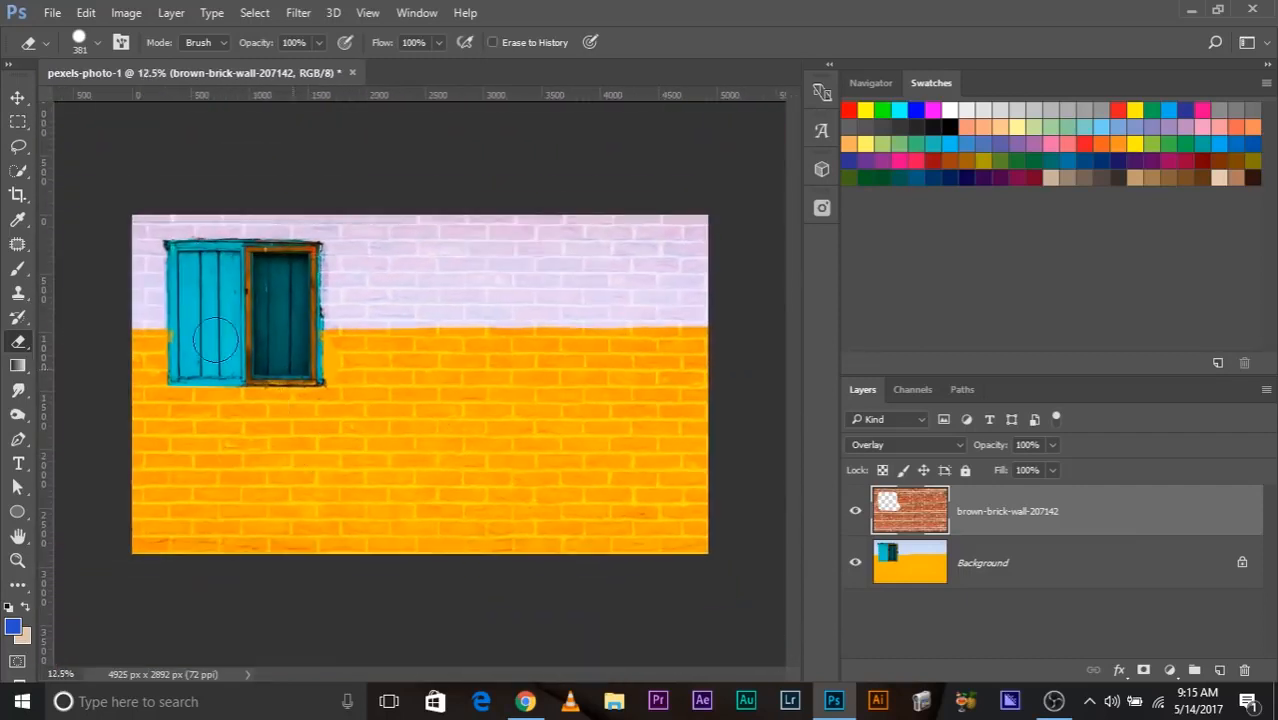
key("ctrl+z")
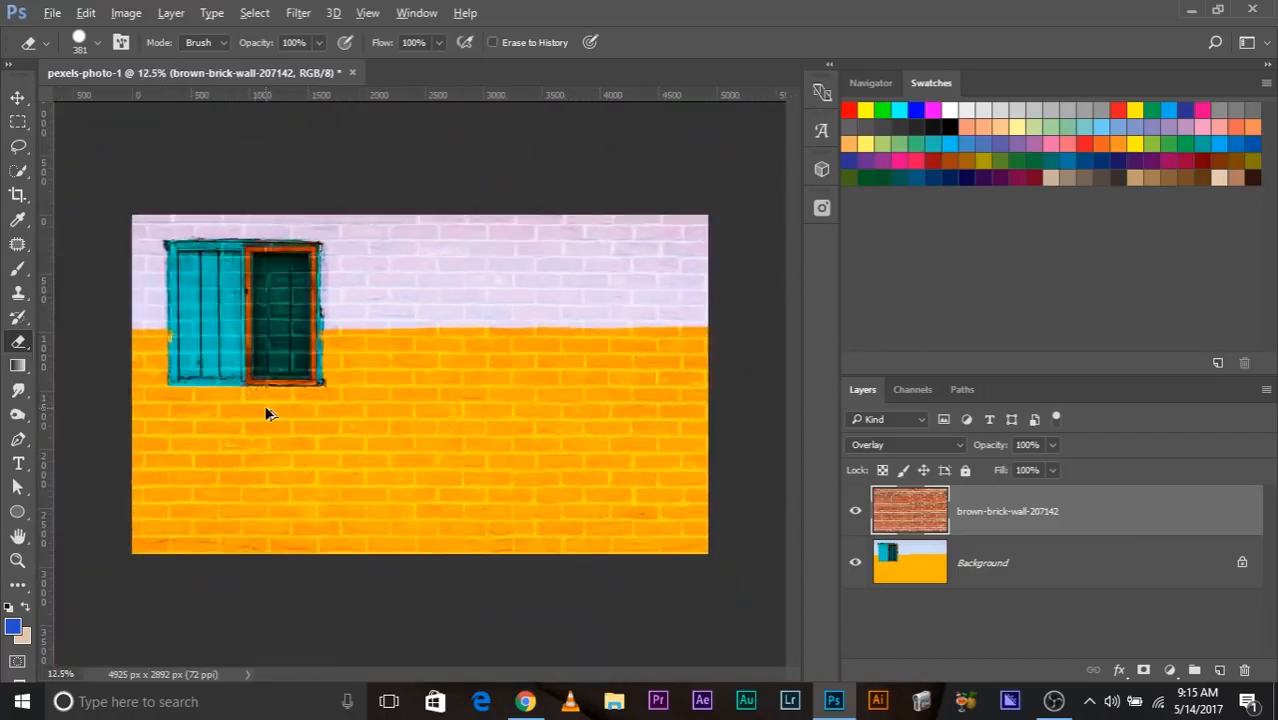
Add a layer mask to the brick wall layer and paint black over the window to hide the bricks there.
left_click(1145, 669)
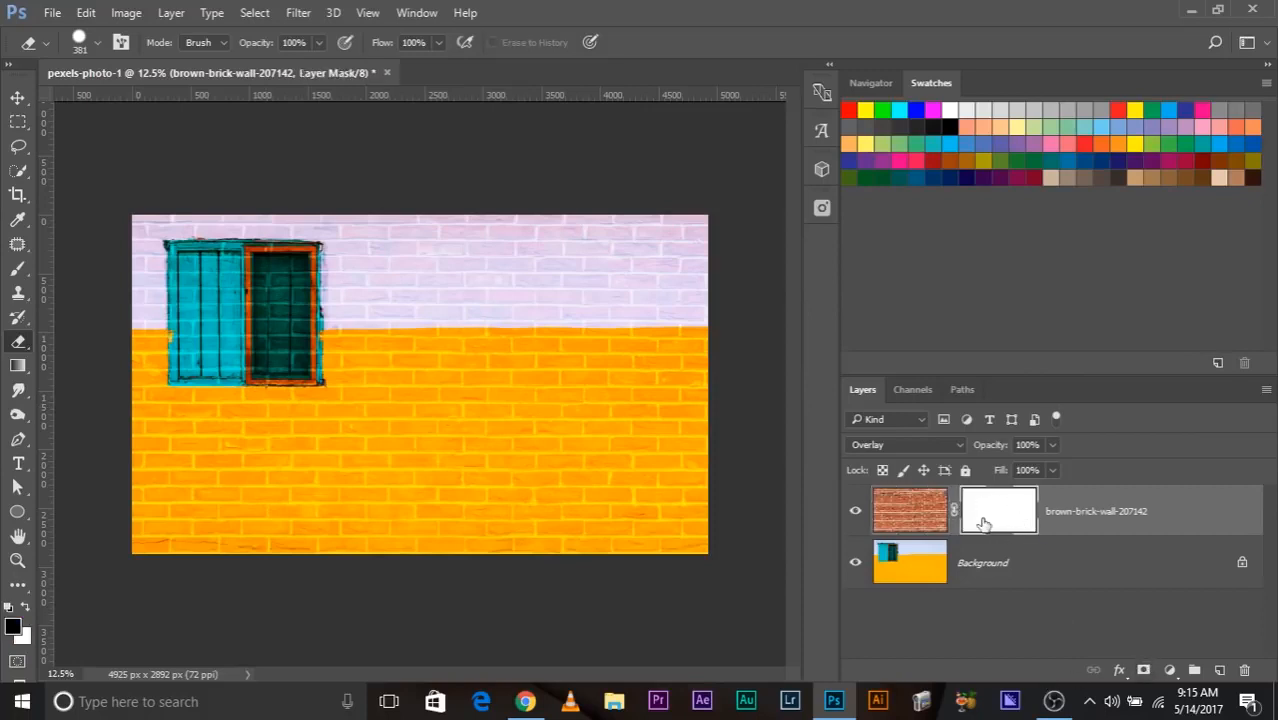
left_click(18, 268)
mouse_move(227, 322)
left_mouse_down()
mouse_move(208, 284)
mouse_move(230, 333)
mouse_move(241, 322)
mouse_move(281, 333)
mouse_move(272, 349)
mouse_move(207, 351)
mouse_move(199, 334)
mouse_move(316, 444)
mouse_move(267, 351)
mouse_move(287, 390)
mouse_move(181, 315)
mouse_move(263, 396)
mouse_move(222, 364)
mouse_move(272, 375)
mouse_move(300, 343)
left_mouse_up()
key("x")
key("ctrl+z")
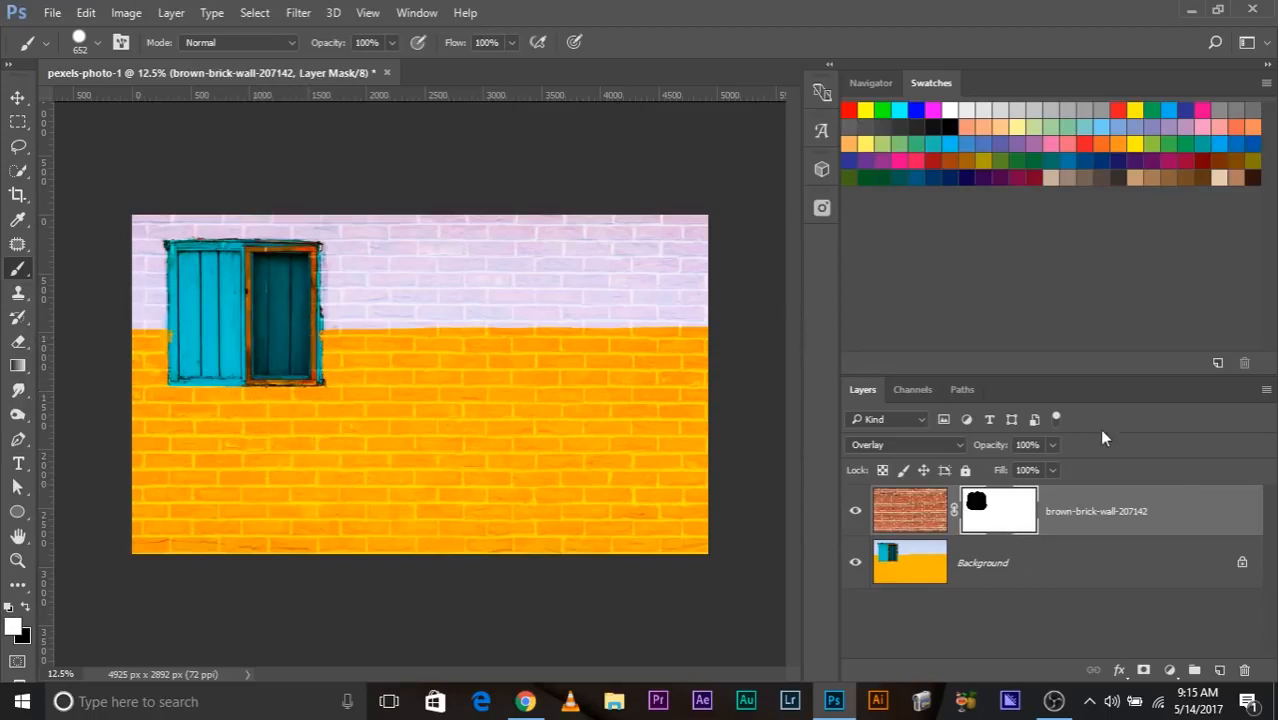
Display the mask by itself, paint a soft #9a9a9a grey stroke beside the black area, and return to the normal image view.
left_click(1005, 527, "alt")
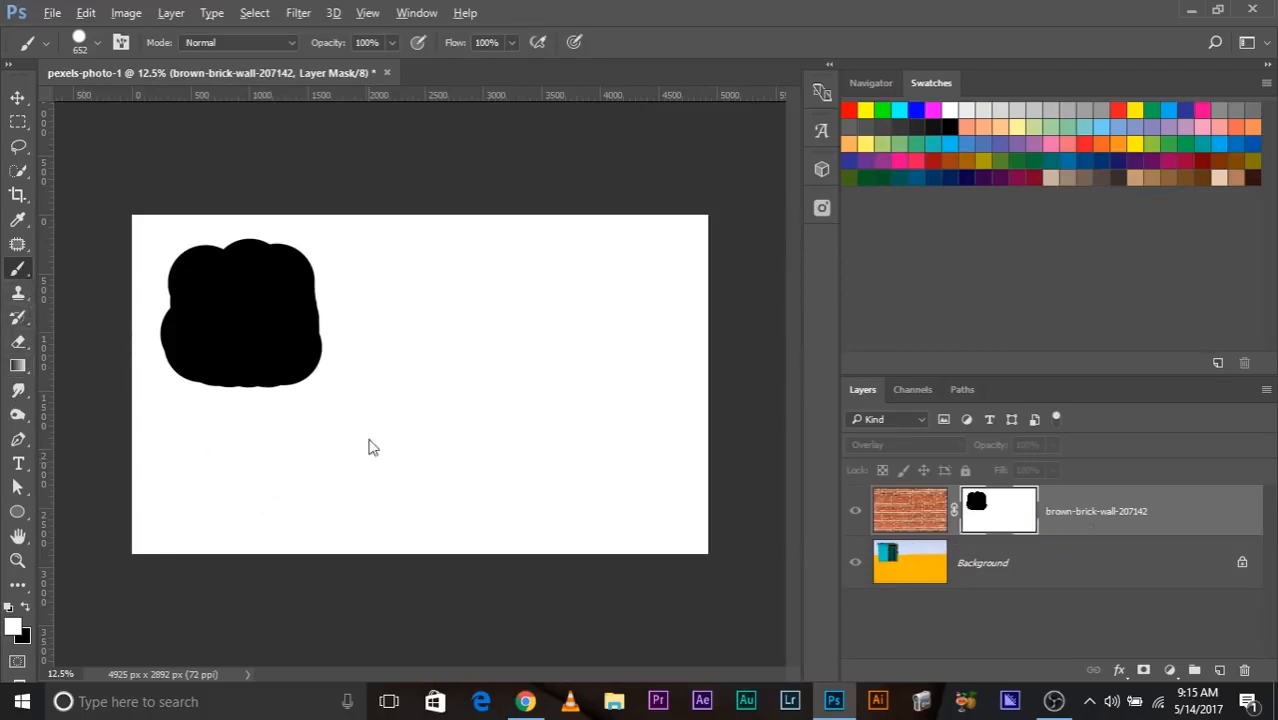
left_click(13, 627)
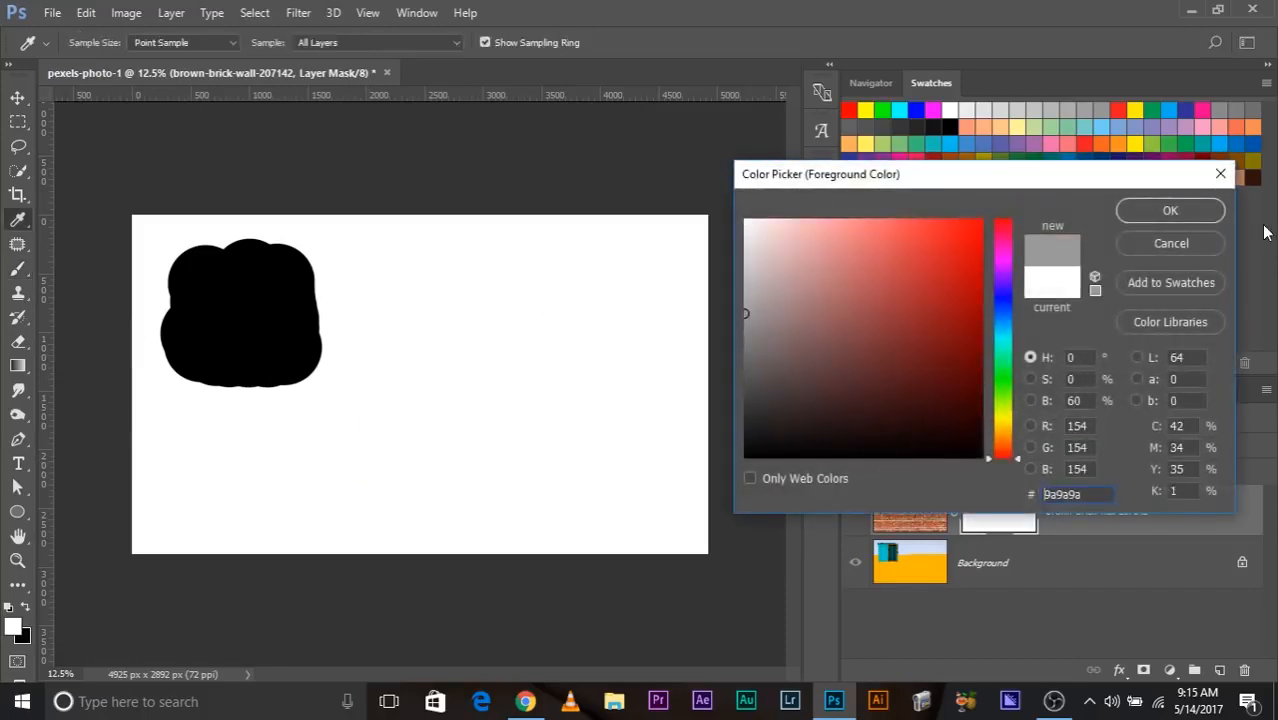
left_click(1152, 213)
left_click_drag(437, 359, 420, 15)
mouse_move(415, 400)
left_mouse_down()
mouse_move(442, 337)
mouse_move(445, 240)
left_mouse_up()
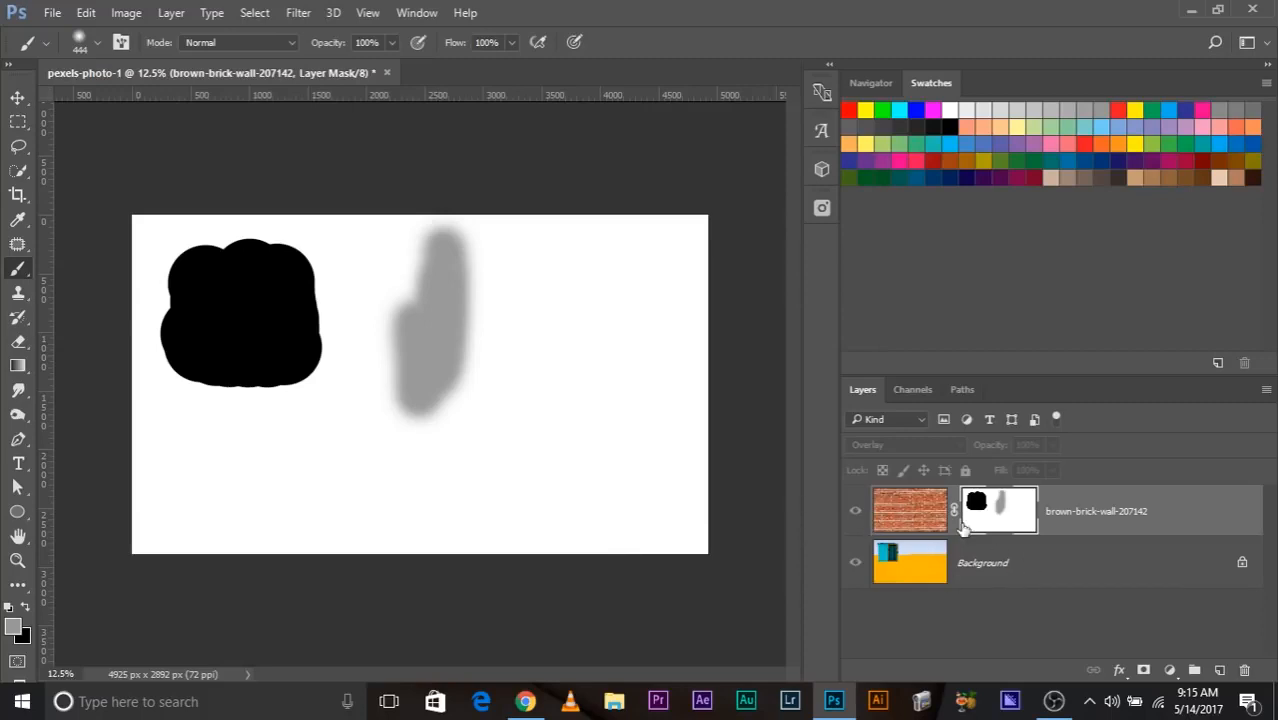
left_click(992, 514, "alt")
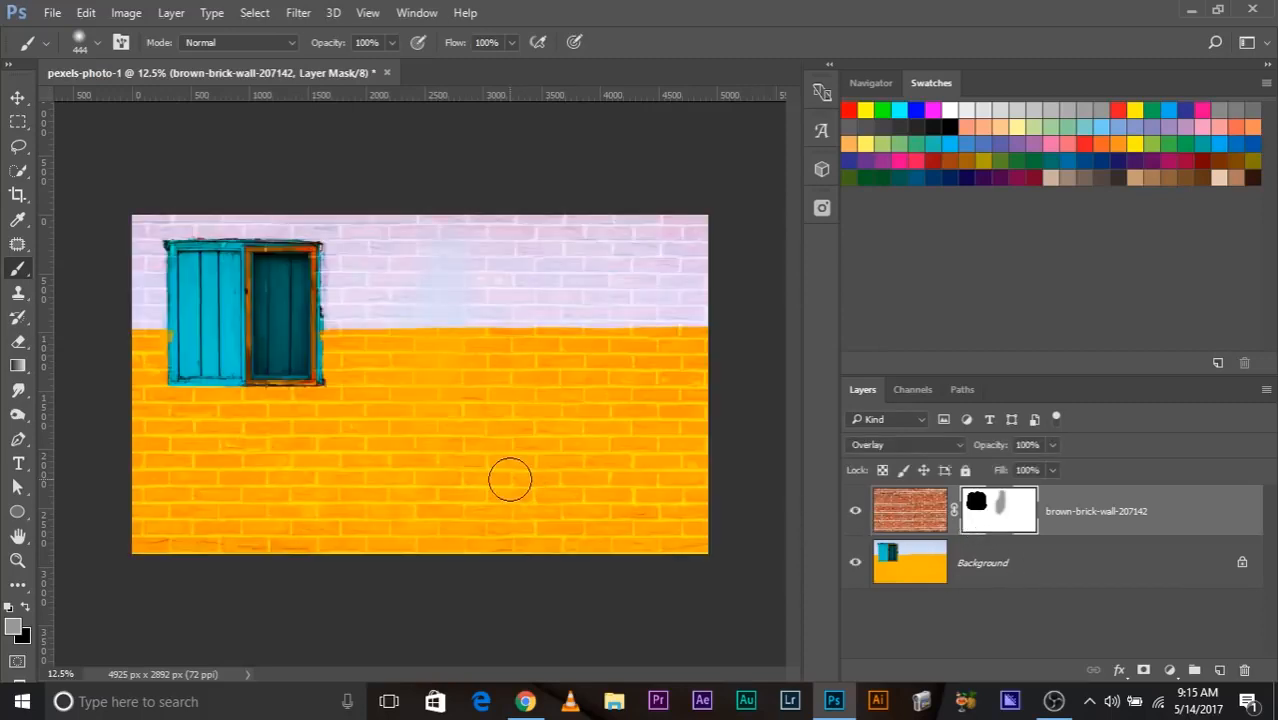
Examine the partly faded bricks under the grey mask stroke at different zoom levels.
key("ctrl+plus")
key("ctrl+plus")
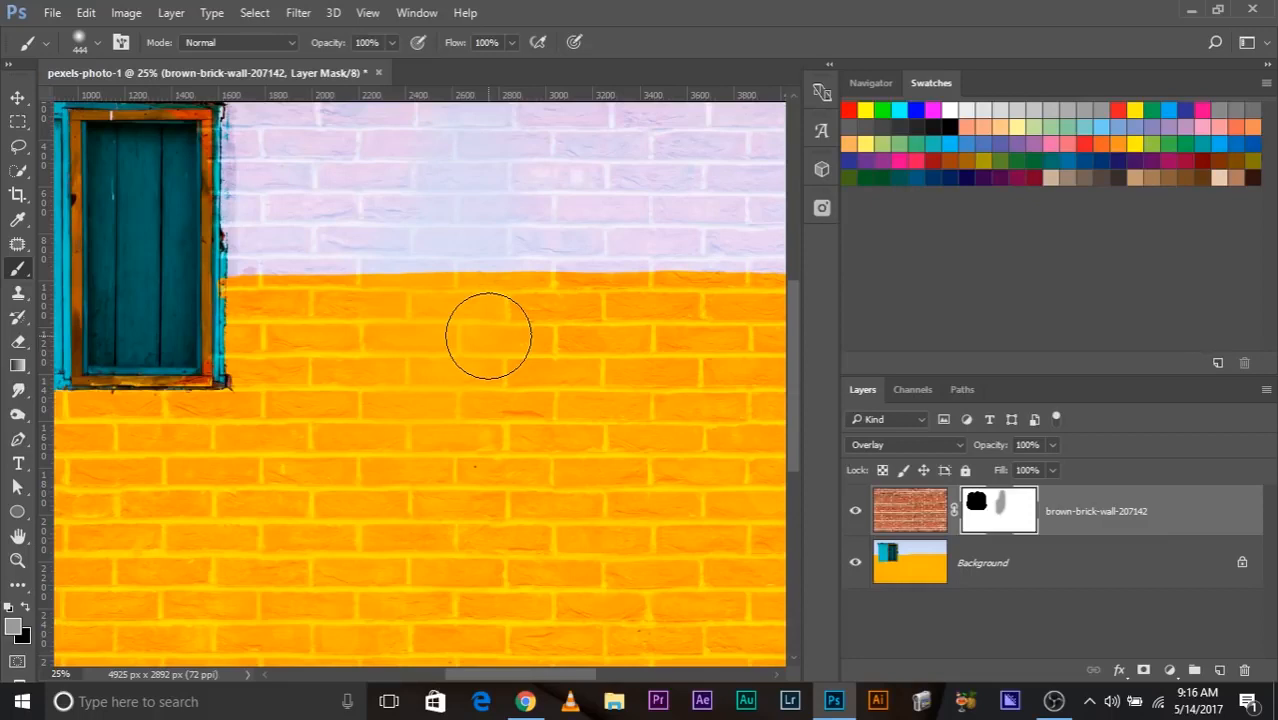
key("ctrl+minus")
key("ctrl+minus")
key("ctrl+plus")
key("ctrl+minus")
key("ctrl+plus")
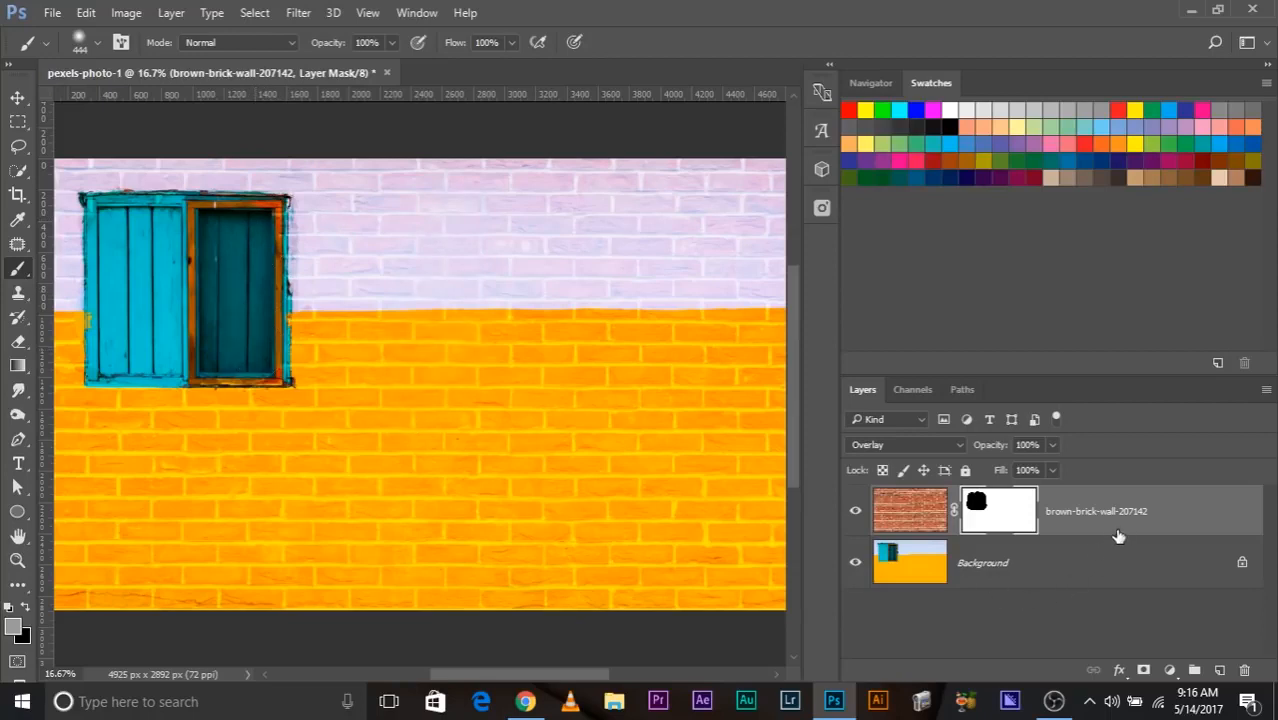
Delete the brick wall layer and add a Hue/Saturation adjustment layer that shifts the yellow wall to orange-red.
left_click_drag(1128, 512, 1244, 670)
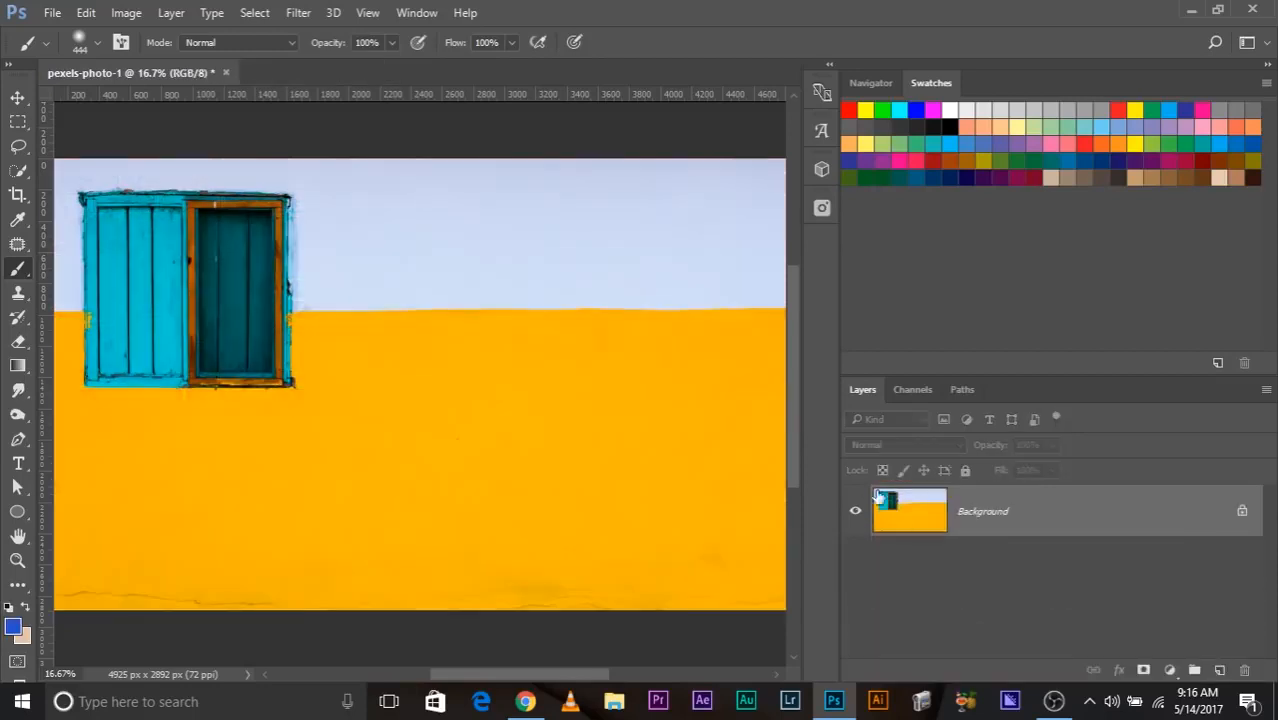
left_click(1168, 669)
left_click(1155, 434)
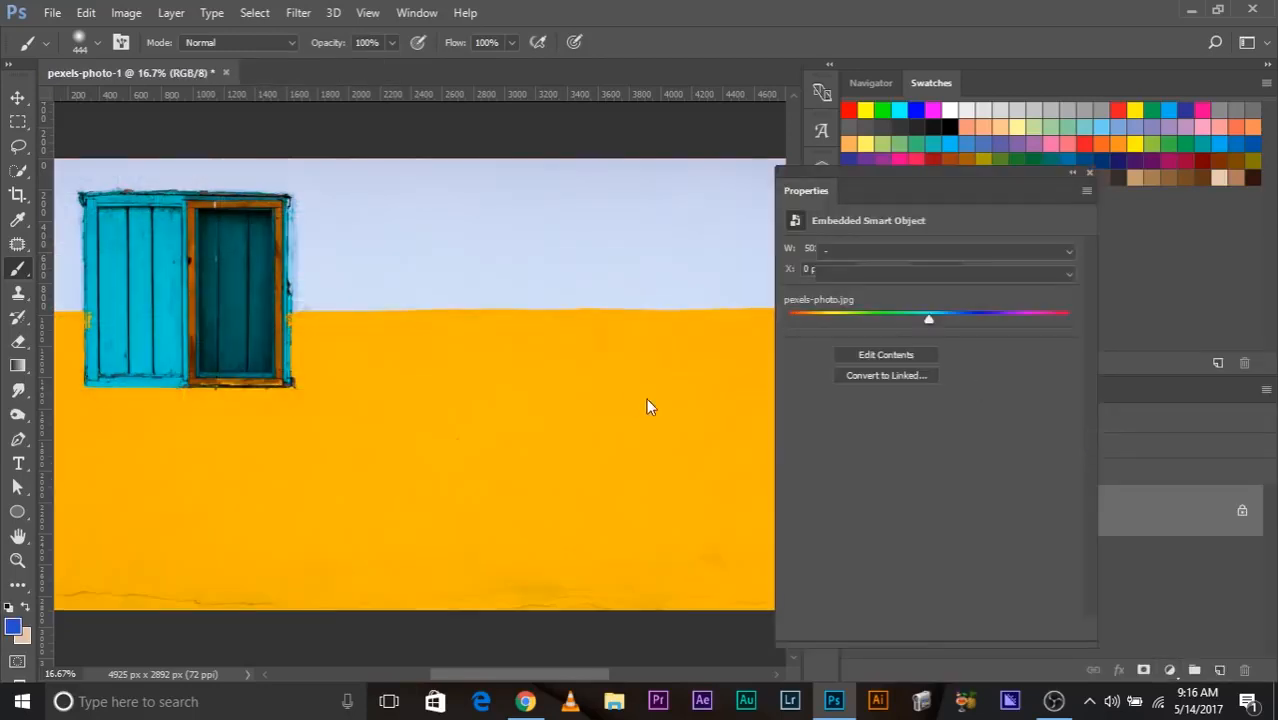
left_click_drag(928, 318, 892, 317)
left_click(1089, 173)
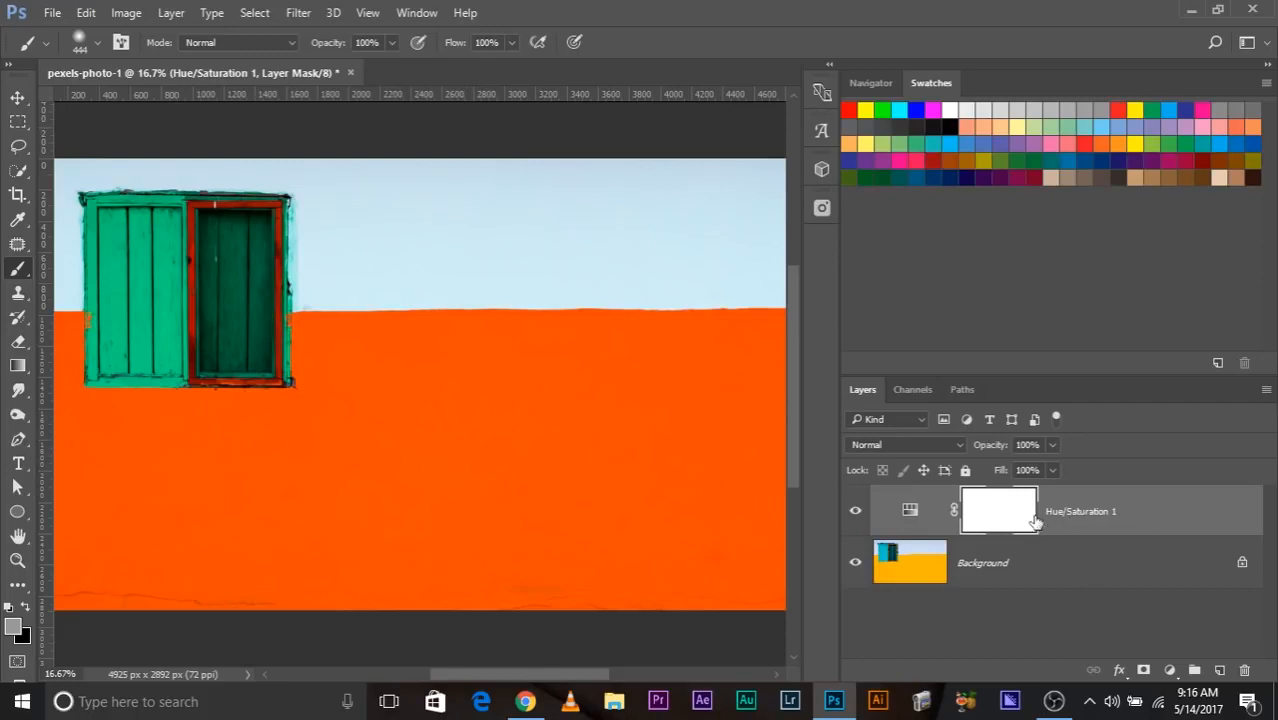
Invert the Hue/Saturation layer's mask to black and set the foreground color to white (#ffffff).
key("ctrl+i")
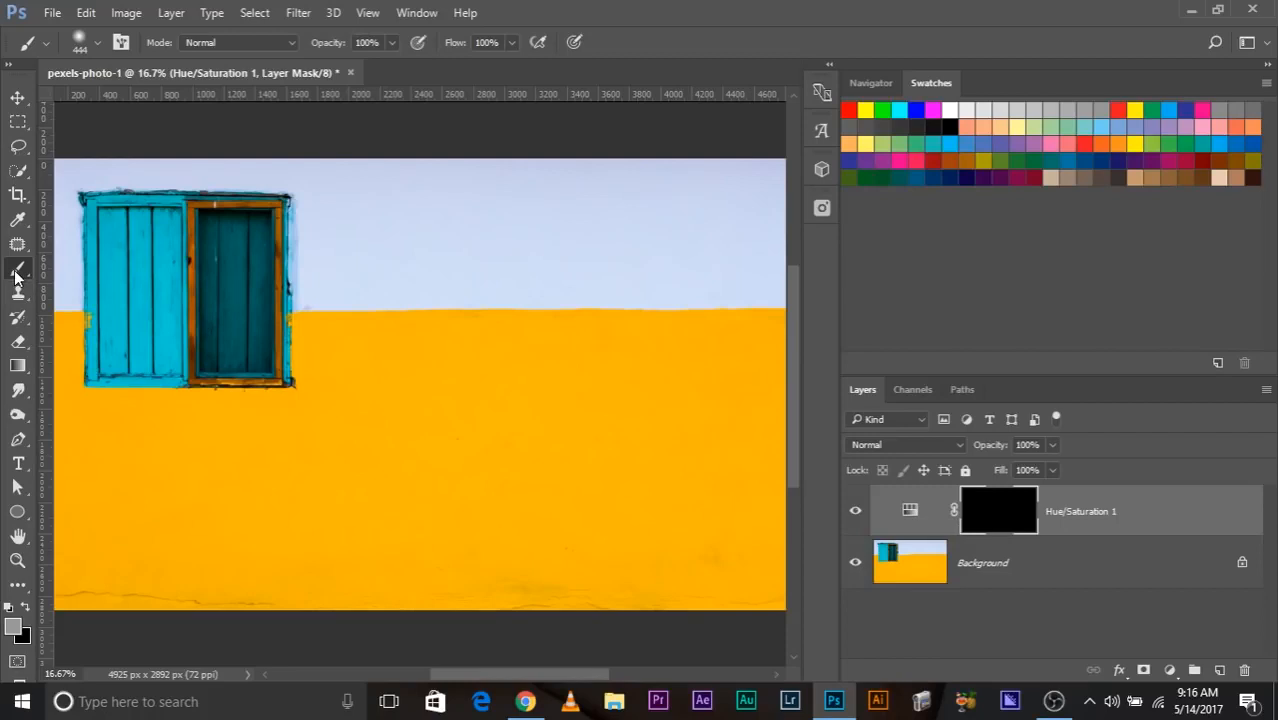
left_click(13, 625)
left_click_drag(856, 334, 710, 142)
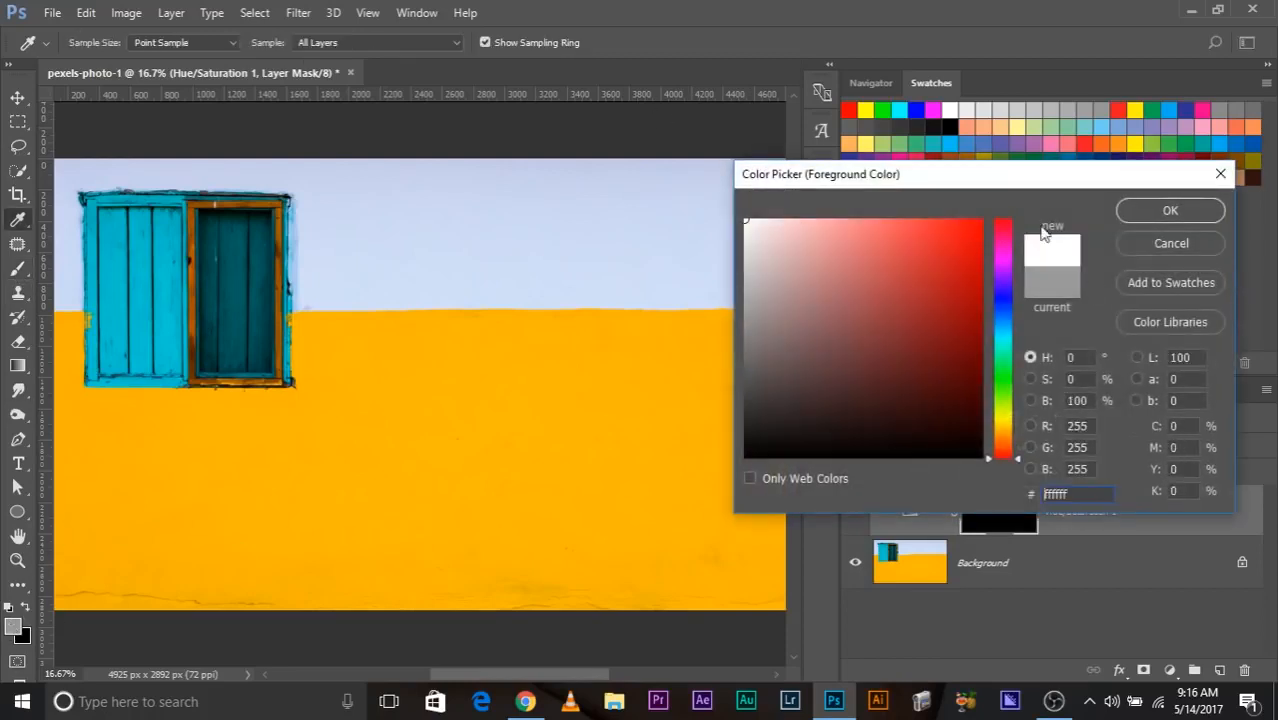
left_click(1142, 220)
Paint white on the mask to reveal the hue shift across the wall beside the window, and view the mask by itself.
mouse_move(470, 468)
left_mouse_down()
mouse_move(483, 645)
mouse_move(453, 703)
left_mouse_up()
mouse_move(370, 422)
left_mouse_down()
mouse_move(410, 374)
mouse_move(408, 536)
left_mouse_up()
mouse_move(350, 465)
left_mouse_down()
mouse_move(474, 434)
mouse_move(571, 542)
mouse_move(645, 491)
mouse_move(742, 505)
mouse_move(664, 527)
left_mouse_up()
left_click_drag(551, 354, 620, 354)
mouse_move(442, 542)
left_mouse_down()
mouse_move(633, 257)
mouse_move(795, 390)
mouse_move(514, 228)
mouse_move(560, 280)
left_mouse_up()
left_click(854, 512)
left_click(854, 512)
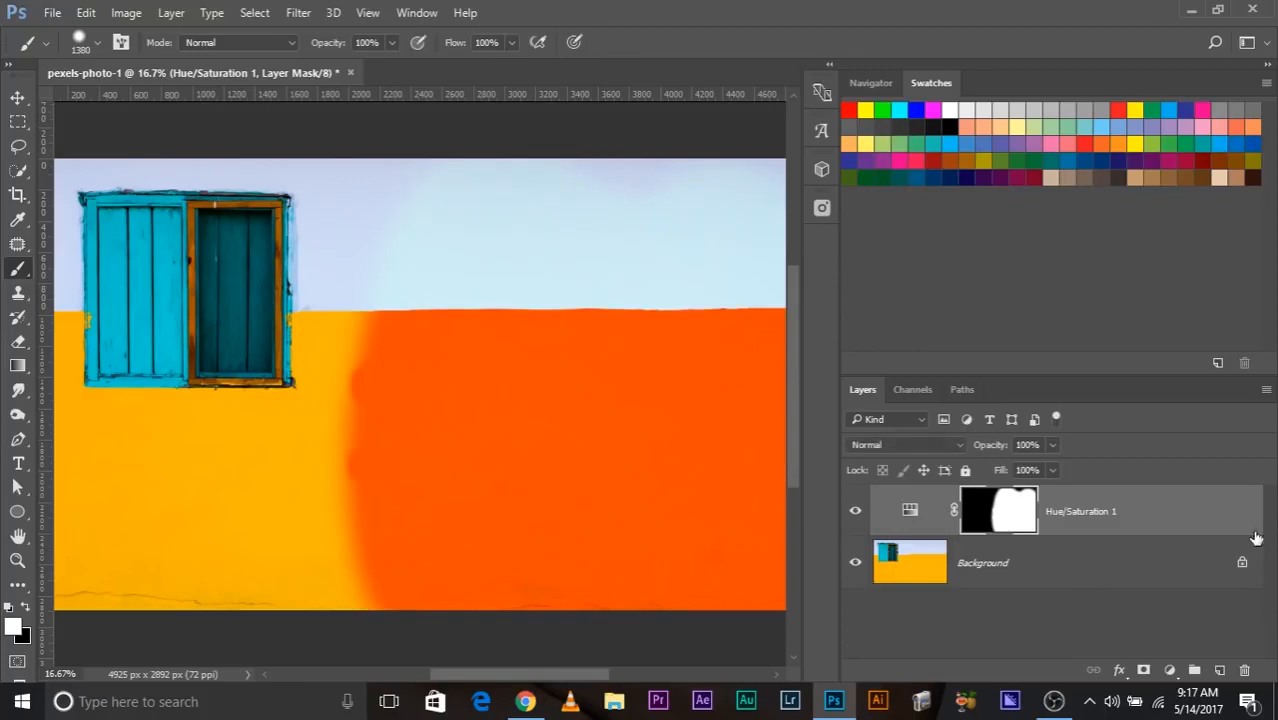
left_click(1008, 519, "alt")
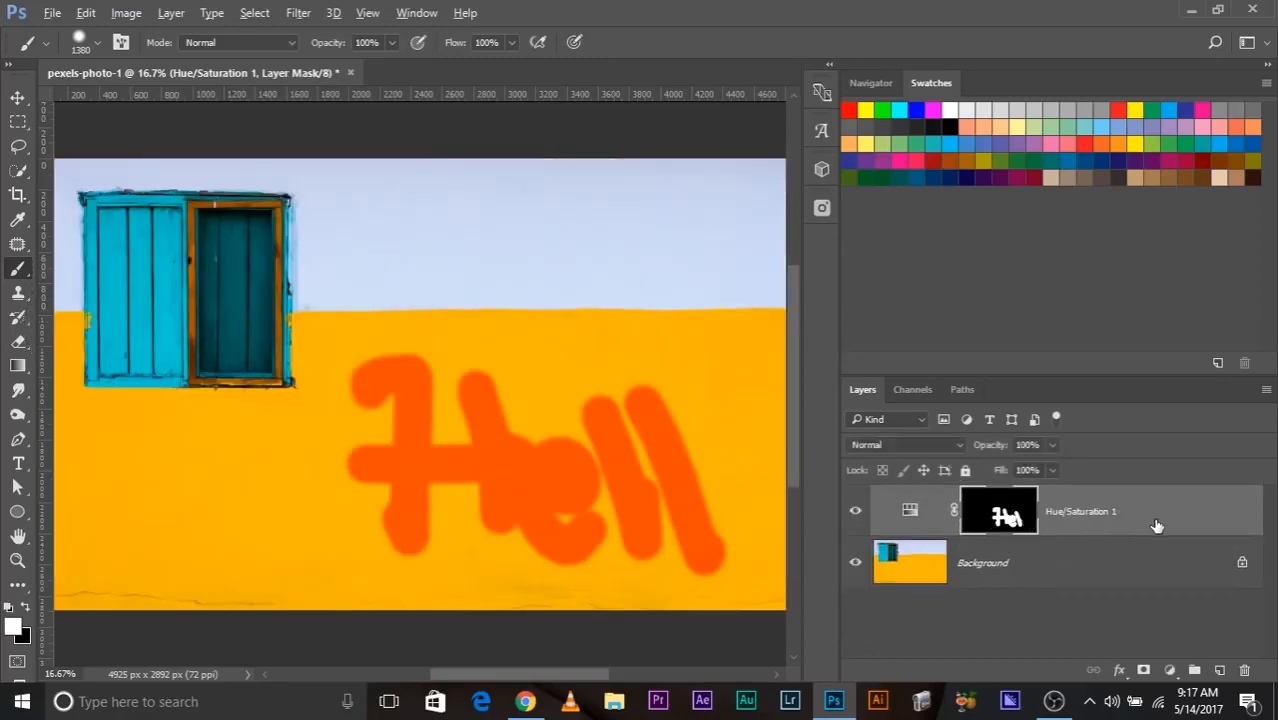
Undo the latest large brush strokes on the mask and delete the Hue/Saturation adjustment layer.
key("ctrl+alt+z")
key("ctrl+alt+z")
key("ctrl+alt+z")
key("ctrl+alt+z")
key("ctrl+alt+z")
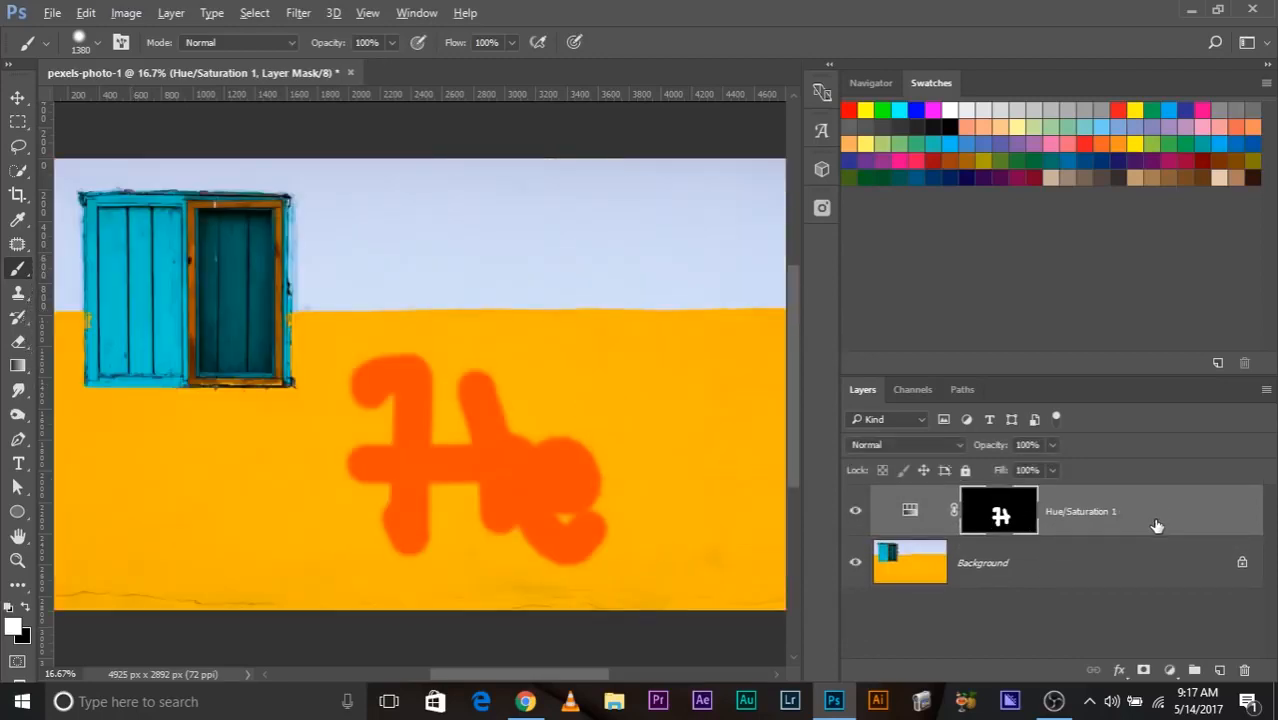
left_click_drag(1156, 526, 1246, 669)
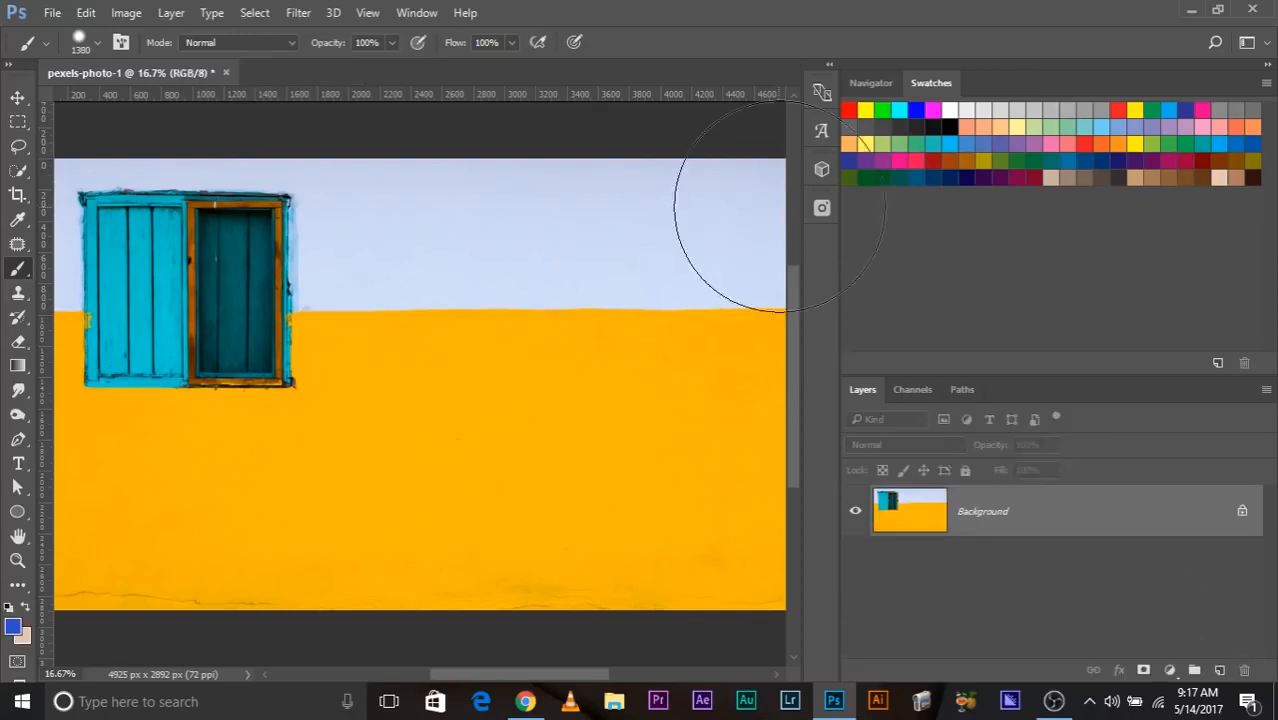
Insert the orange-red brick wall photo from the Pexels brick results and rasterize its layer.
left_click(822, 207)
left_click(645, 475)
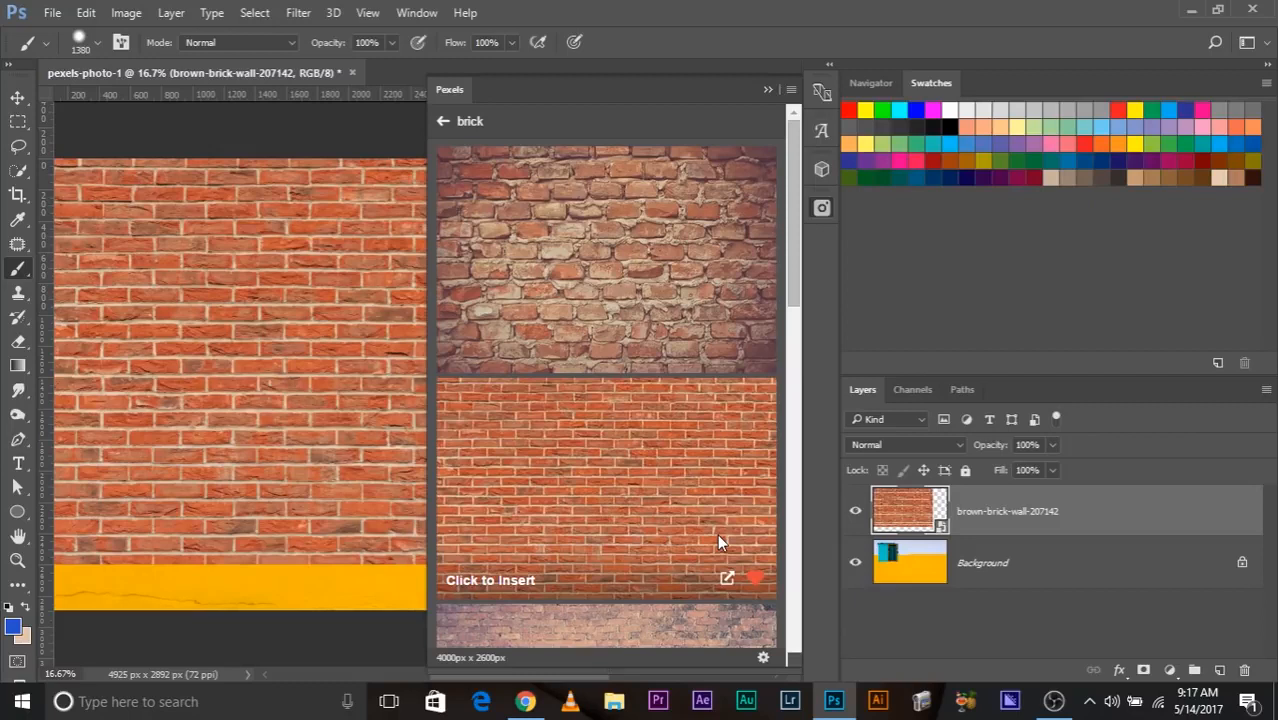
left_click(767, 90)
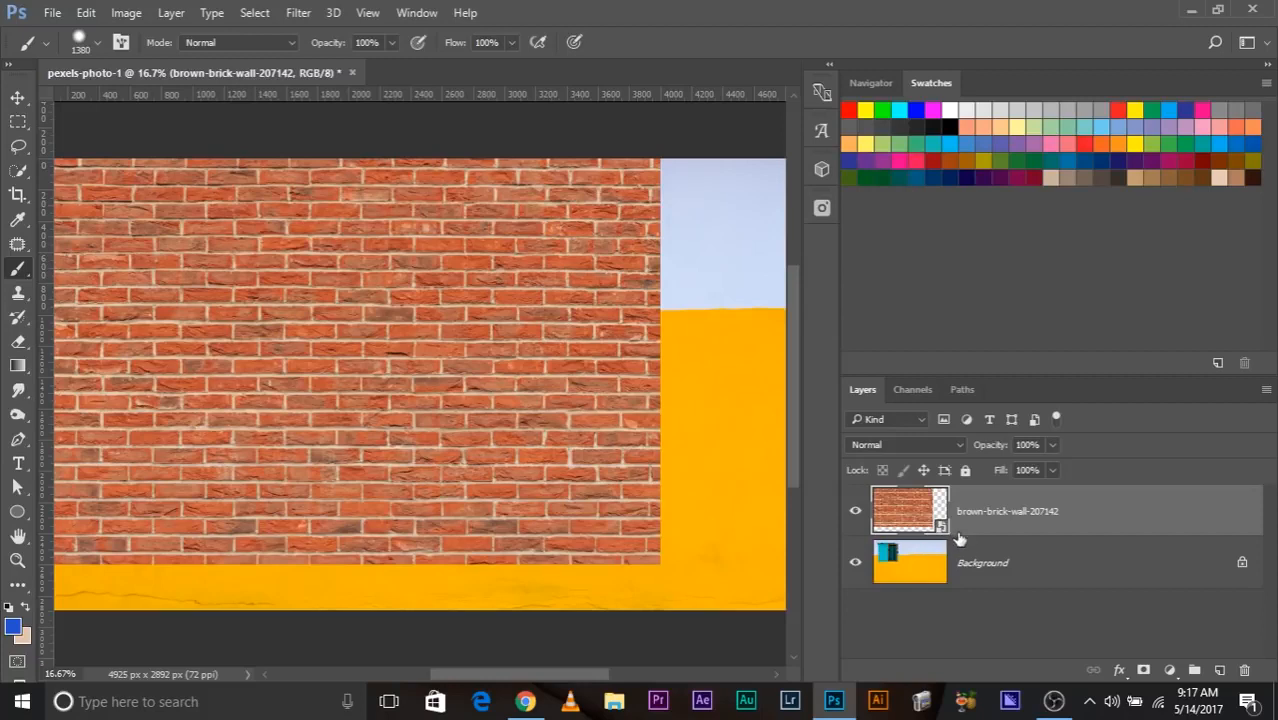
right_click(1012, 510)
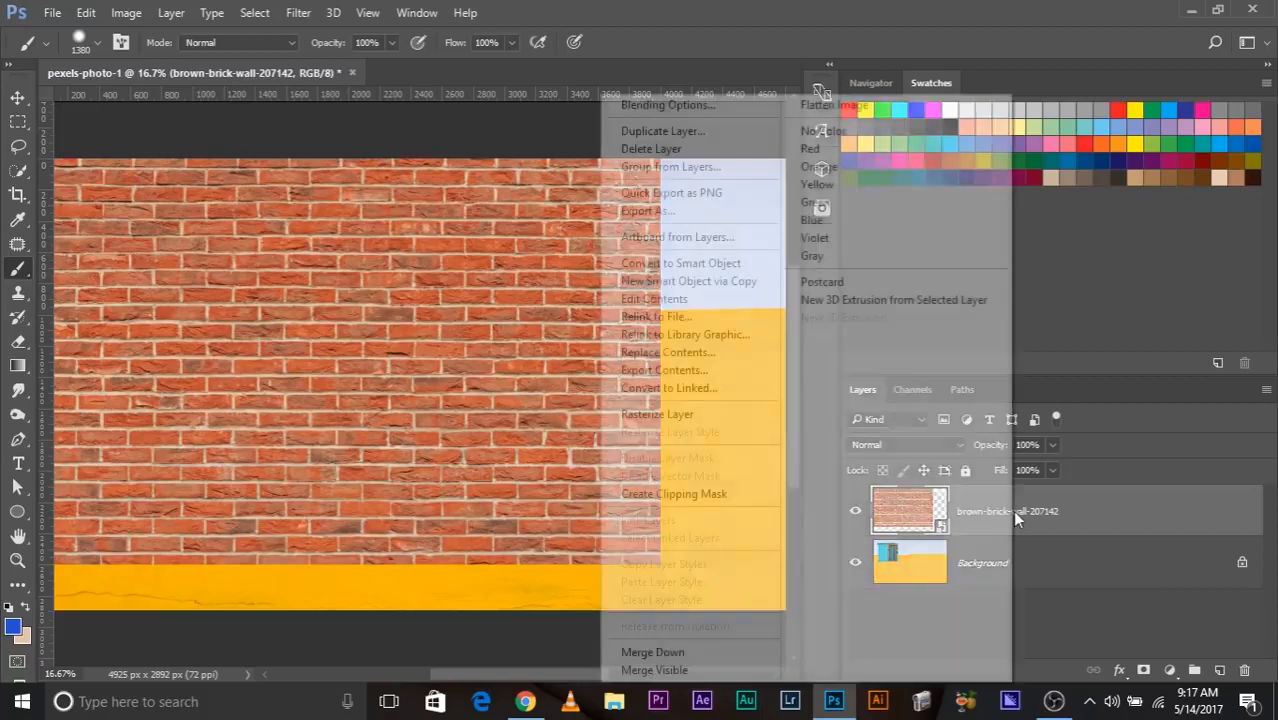
left_click(662, 414)
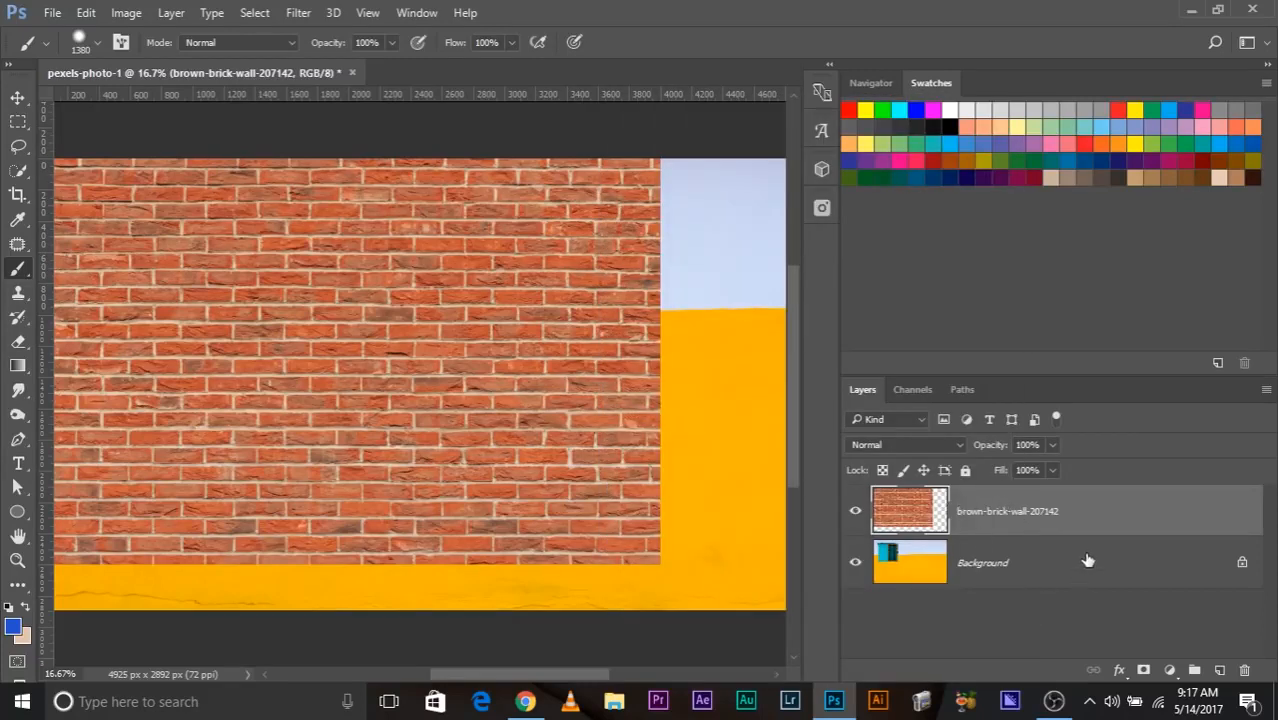
Try converting the brick wall layer to a smart object and undo the conversion.
right_click(1027, 513)
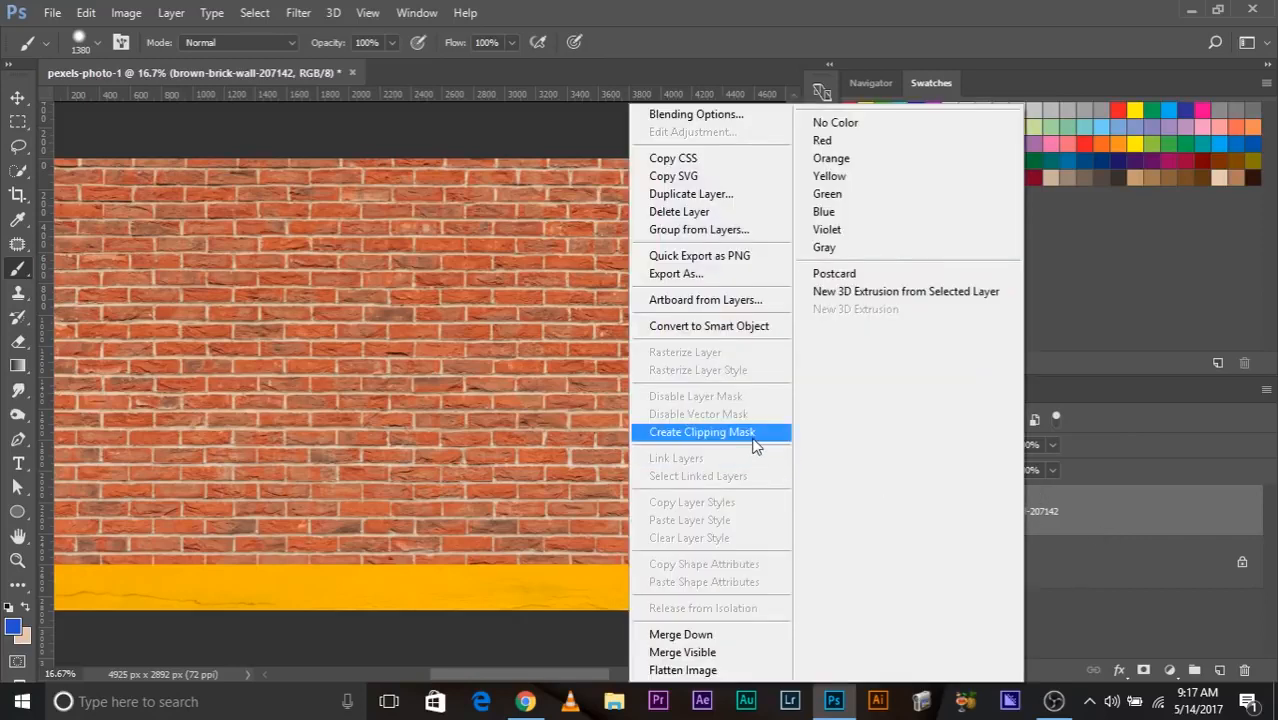
left_click(758, 330)
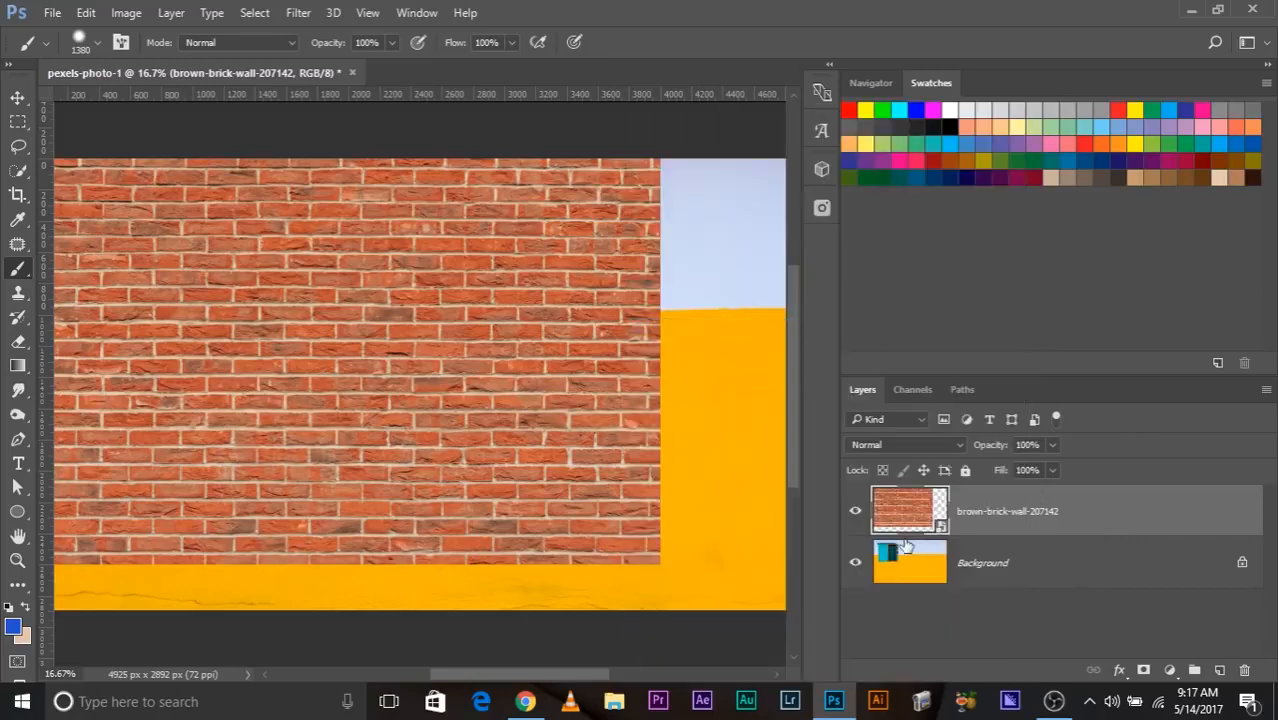
key("ctrl+z")
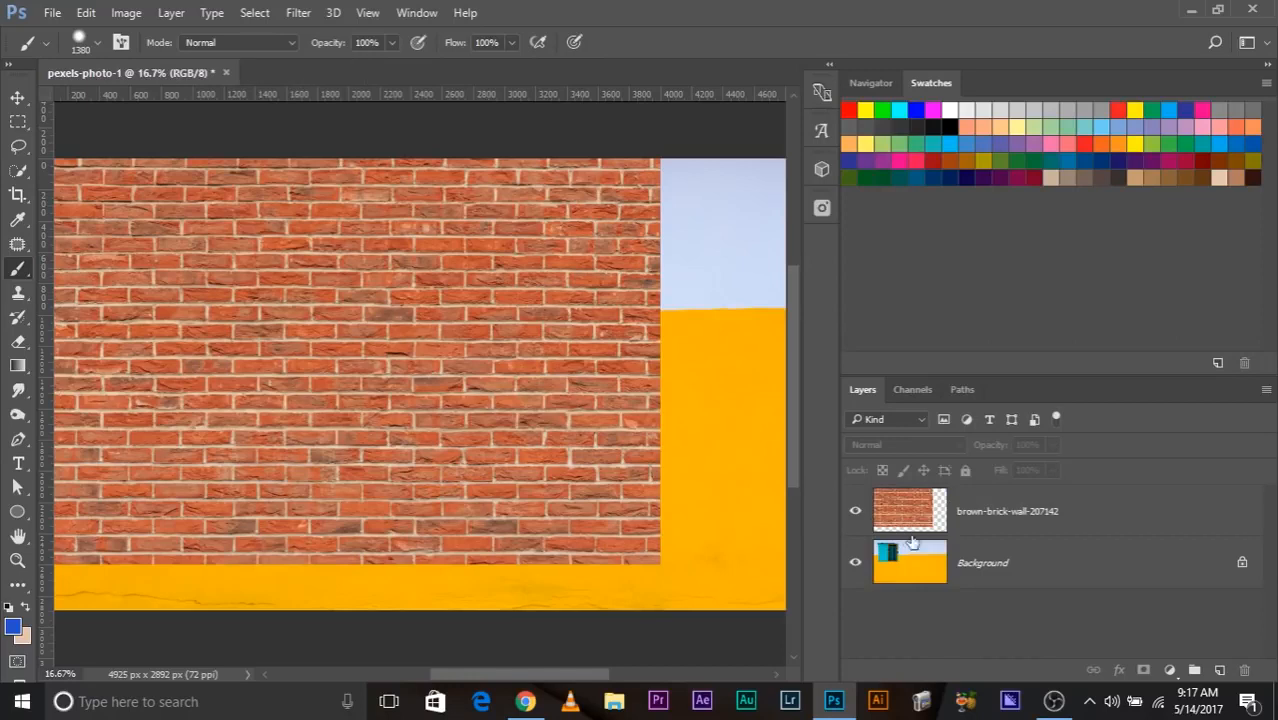
Convert the brick wall layer for smart filters.
left_click(1017, 510)
left_click(298, 12)
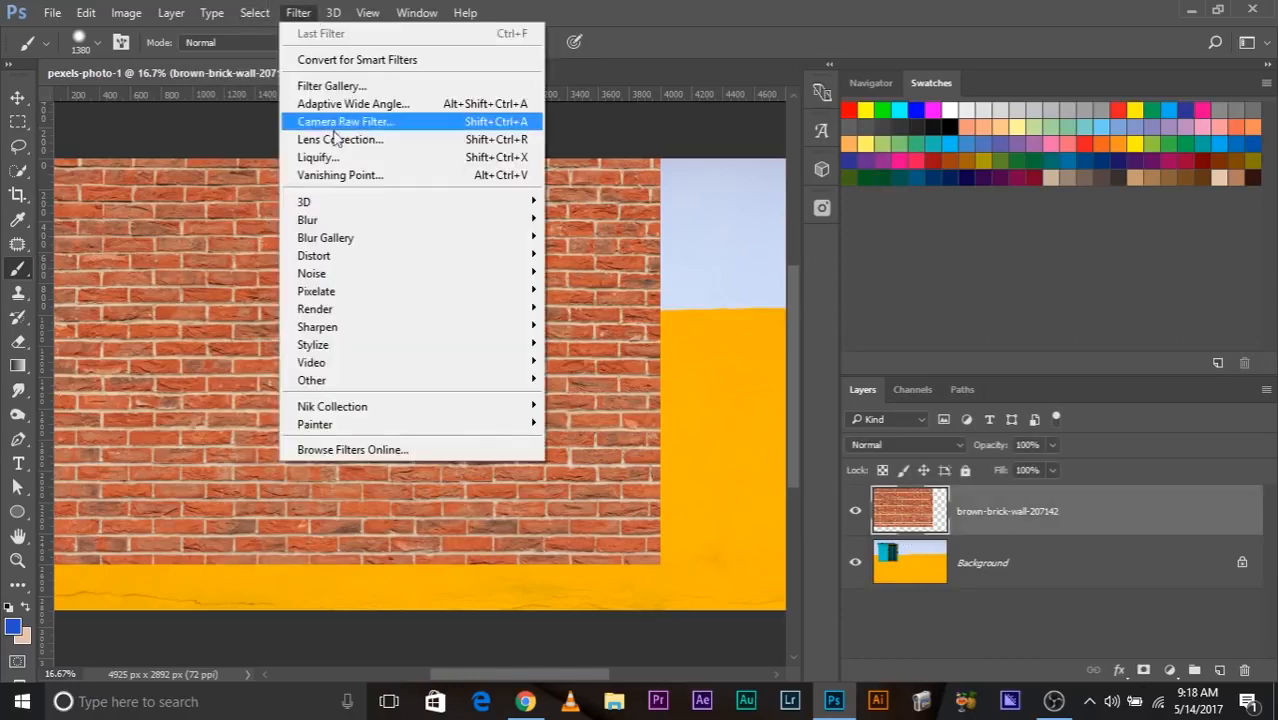
left_click(357, 59)
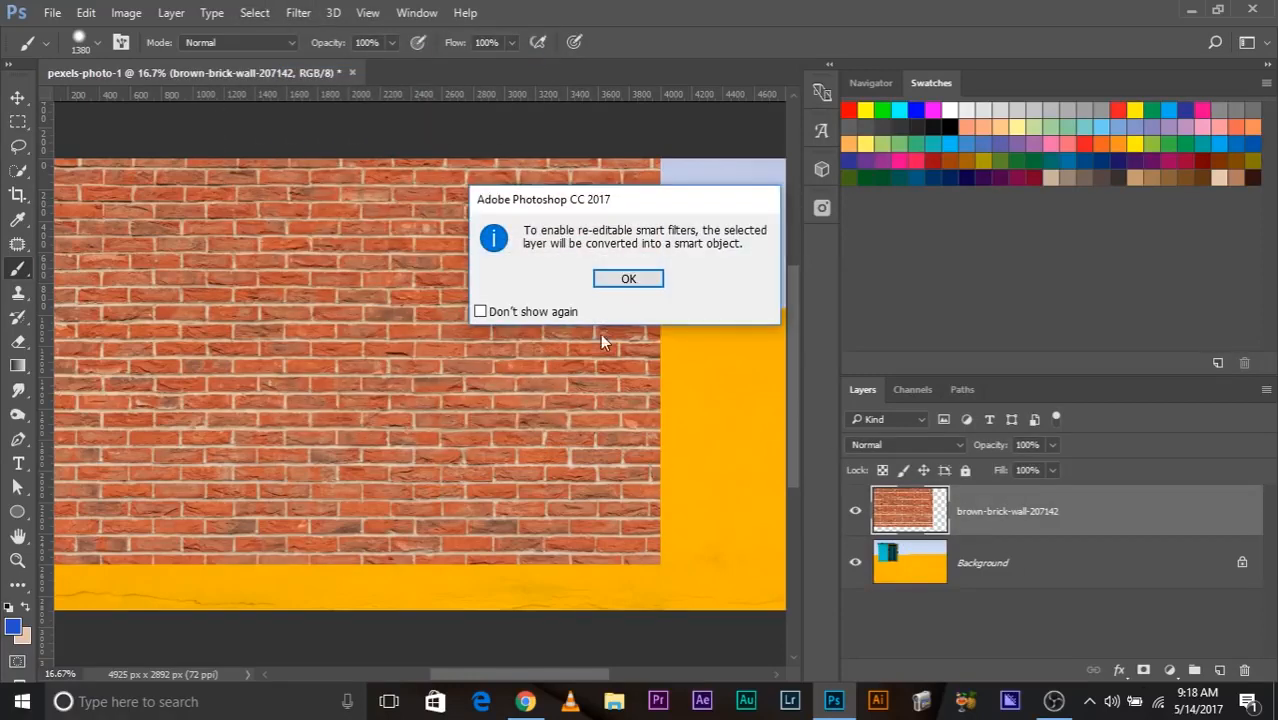
left_click(605, 282)
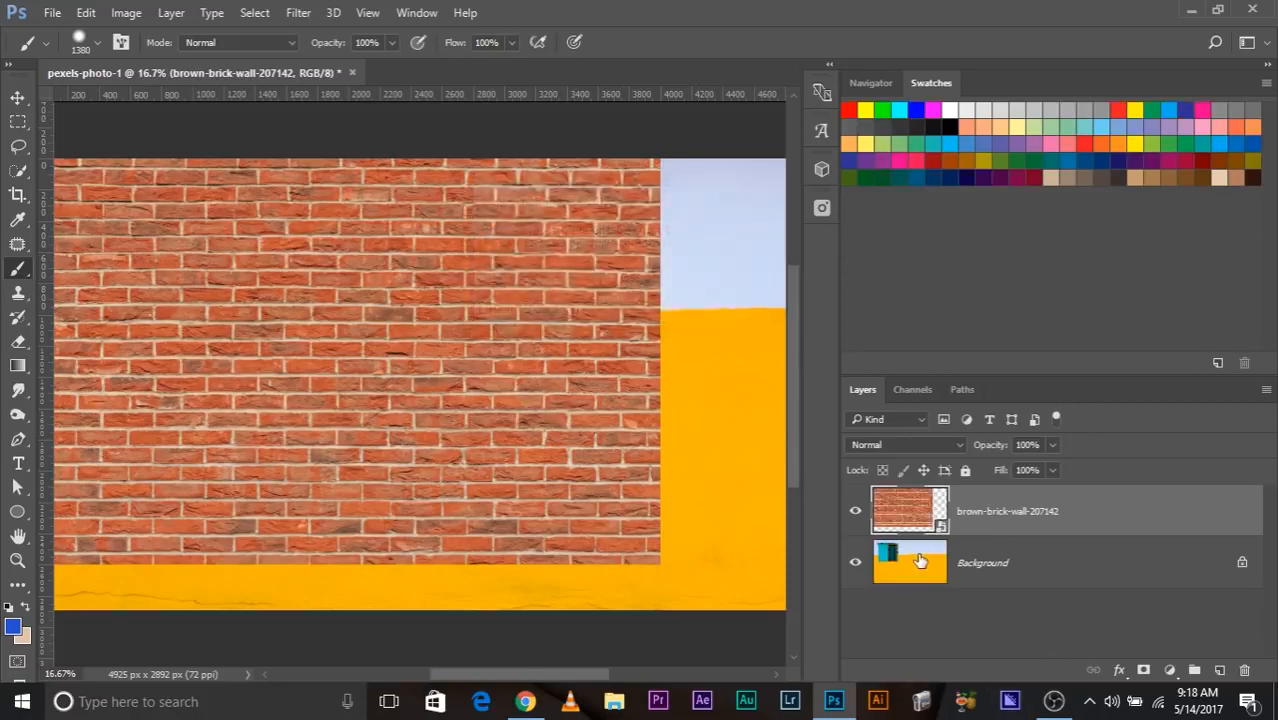
Shrink the brick wall smart object to a tiny patch in the canvas's upper-left corner.
key("ctrl+minus")
key("ctrl+t")
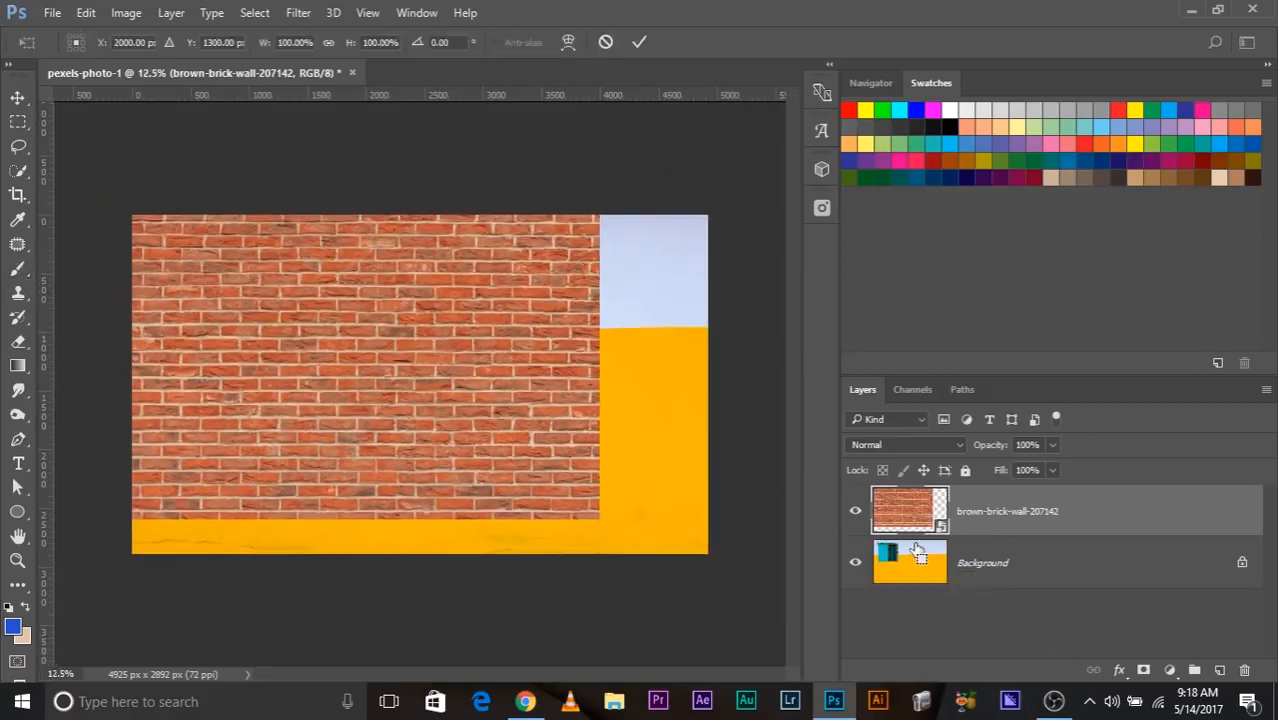
left_click_drag(599, 518, 160, 232)
key("Return")
key("b")
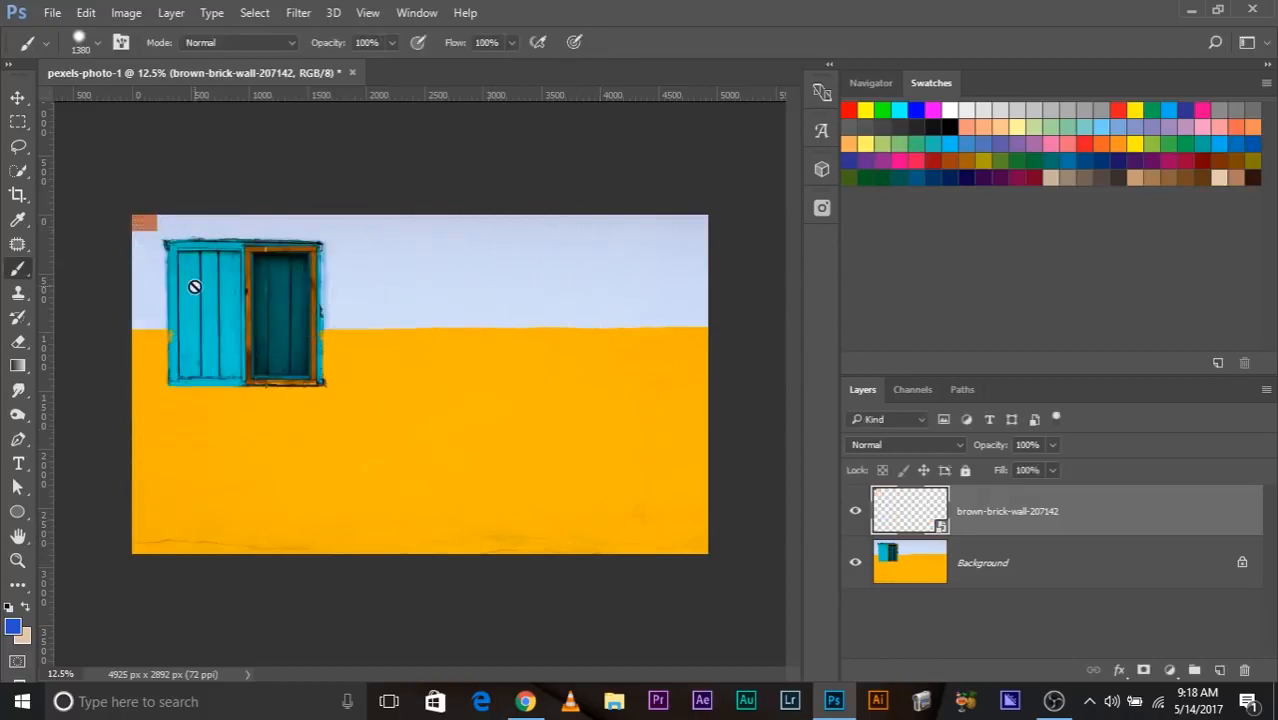
Enlarge the tiny brick smart object past the canvas edges and scale it back to cover about nine tenths of the canvas width.
key("ctrl+t")
left_click_drag(158, 231, 940, 703)
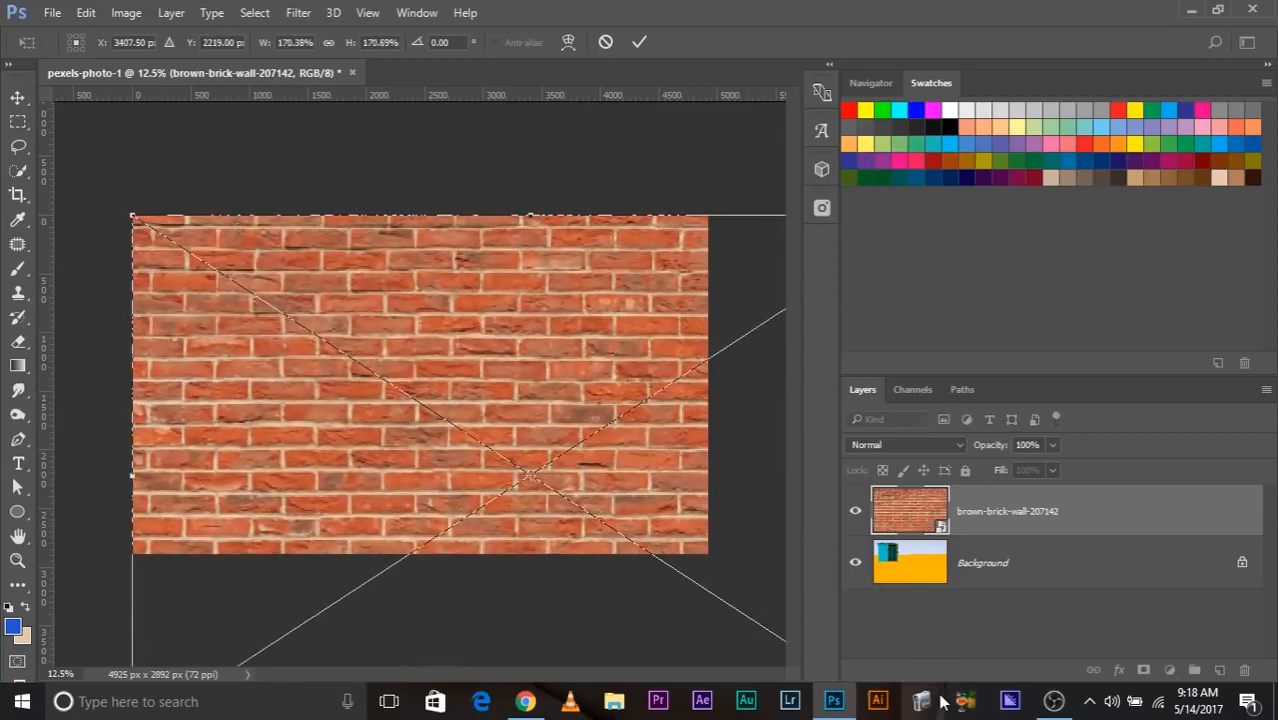
key("Return")
key("ctrl+t")
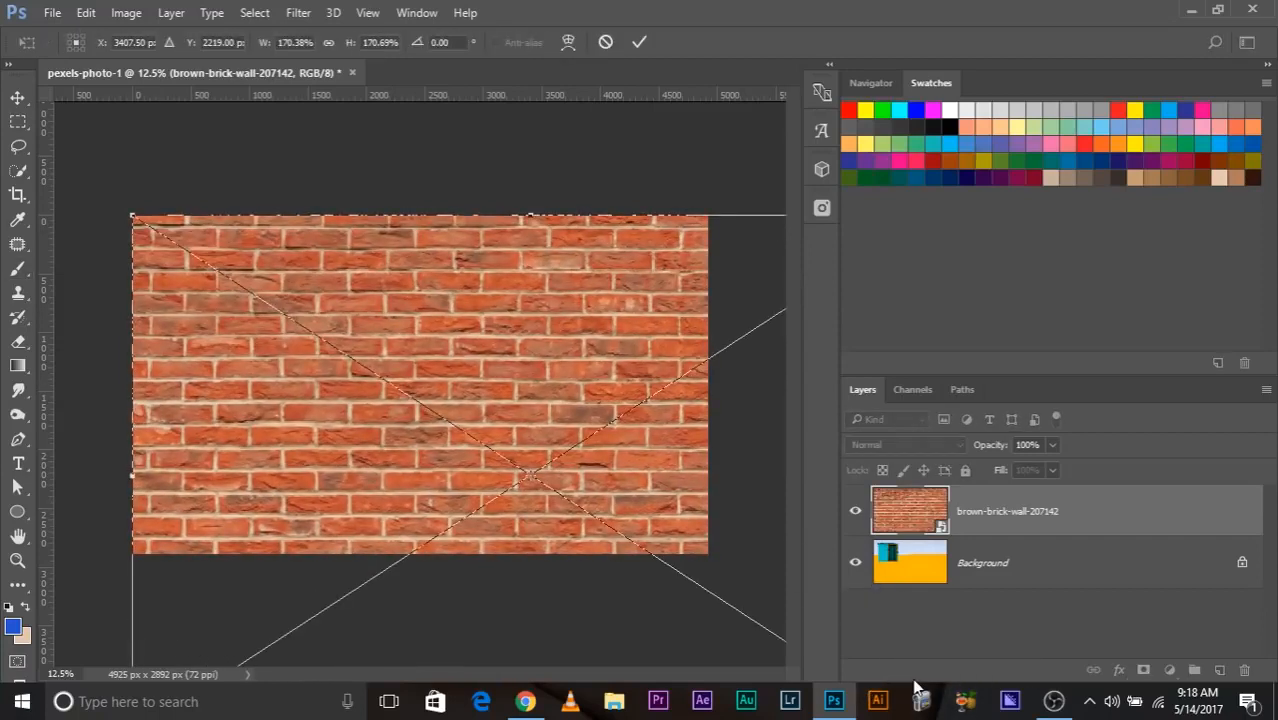
key("ctrl+minus")
left_click_drag(679, 551, 538, 462)
key("Return")
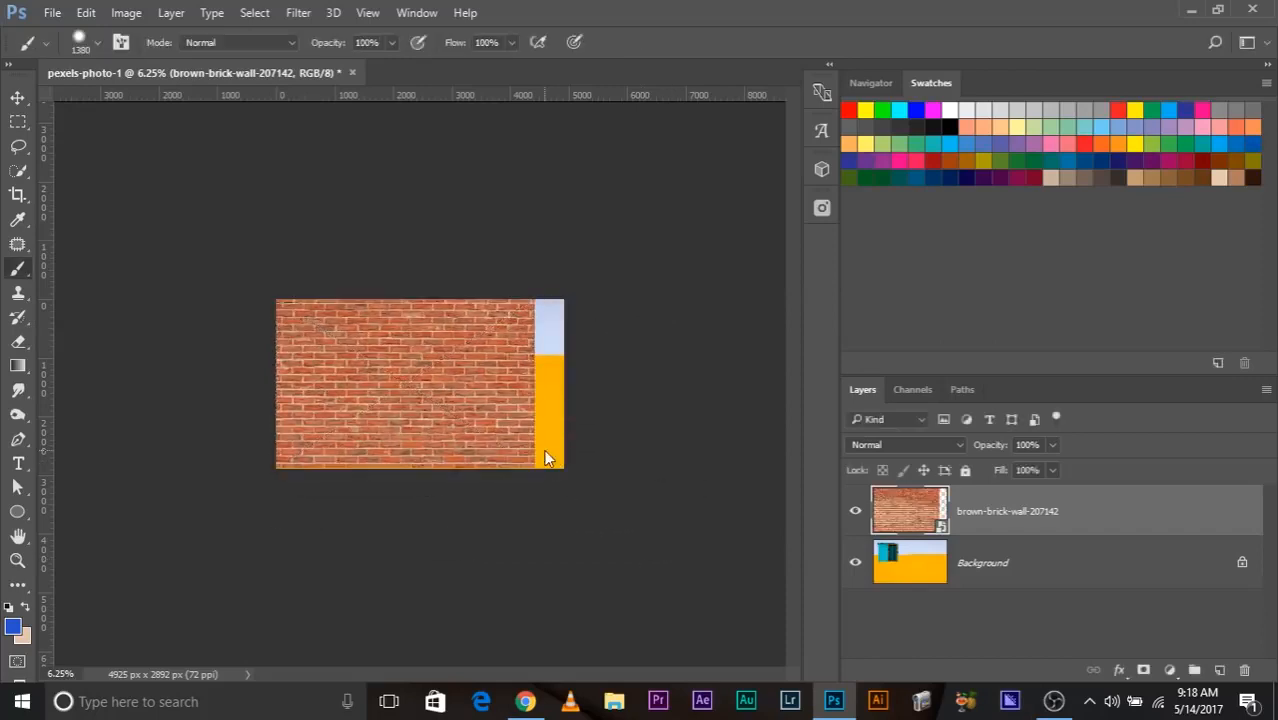
Examine the rescaled brick smart object up close to judge its sharpness.
key("ctrl+plus")
key("ctrl+plus")
key("ctrl+plus")
key("ctrl+plus")
key("ctrl+plus")
key("ctrl+plus")
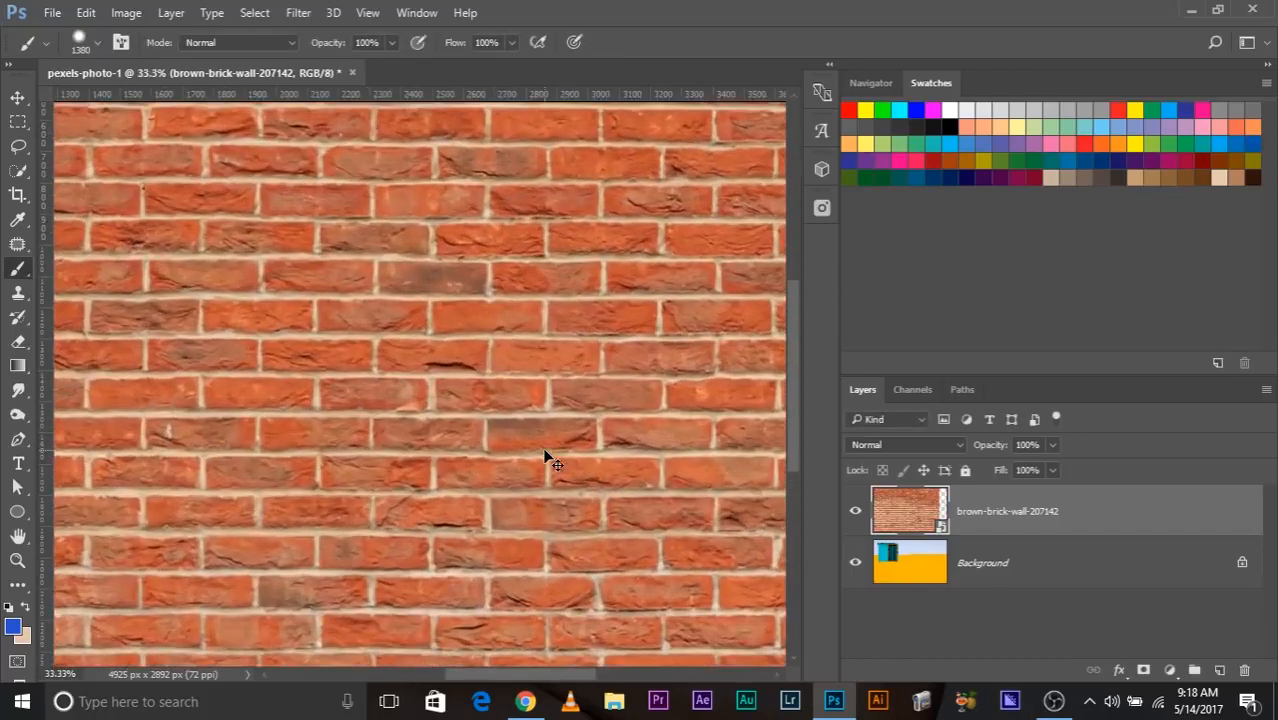
key("ctrl+minus")
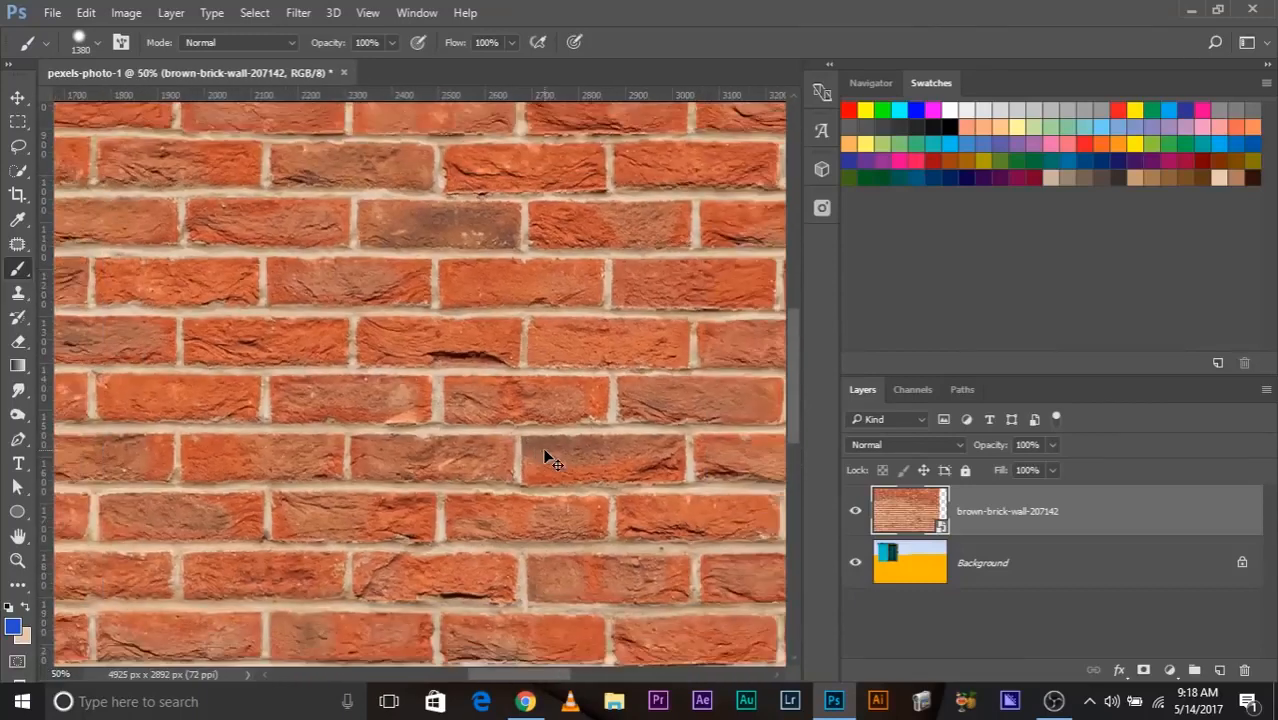
key("ctrl+minus")
key("ctrl+minus")
key("ctrl+minus")
key("ctrl+plus")
key("ctrl+minus")
key("ctrl+plus")
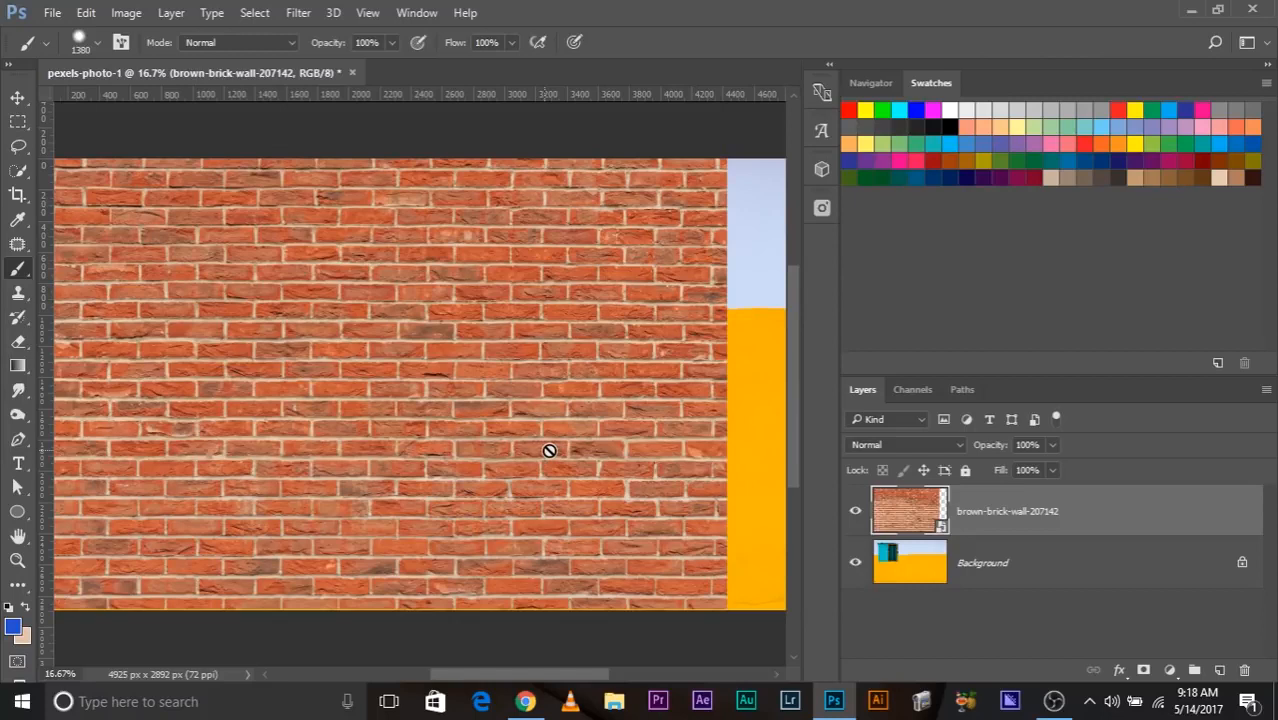
Rasterize the brick wall layer and shrink it to a tiny patch in the canvas's upper-left corner.
right_click(1066, 523)
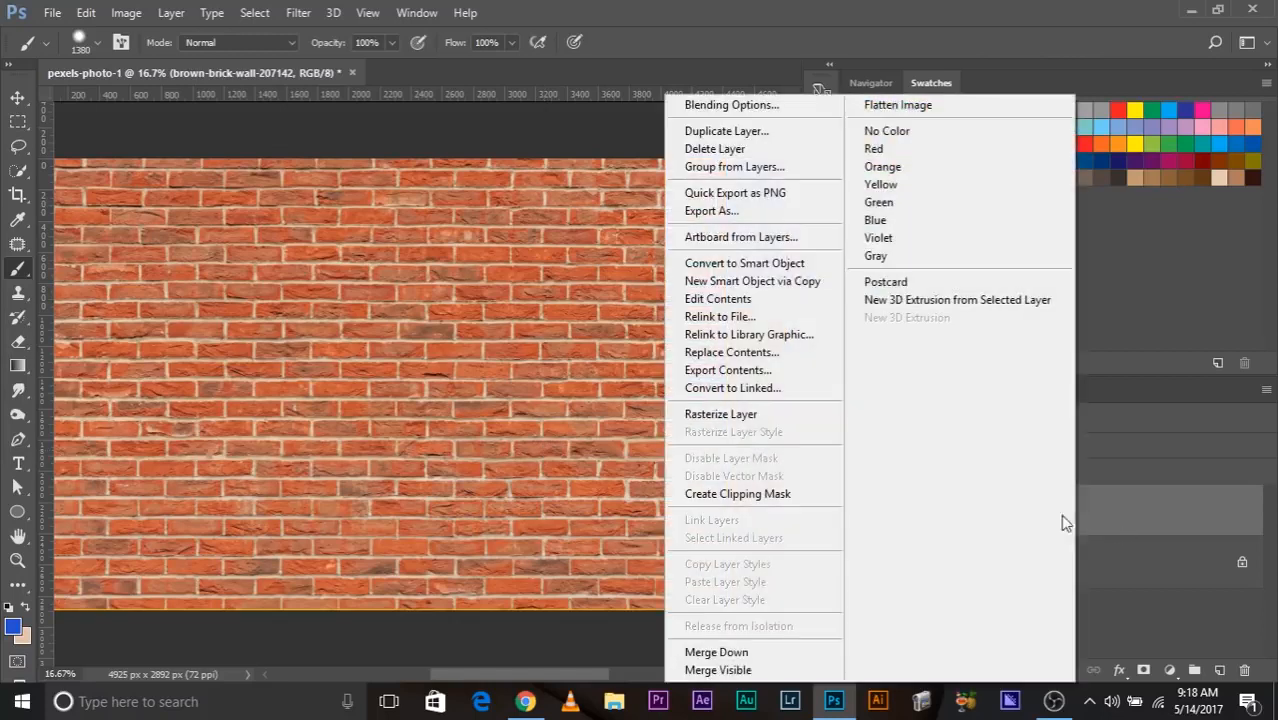
left_click(807, 419)
key("ctrl+minus")
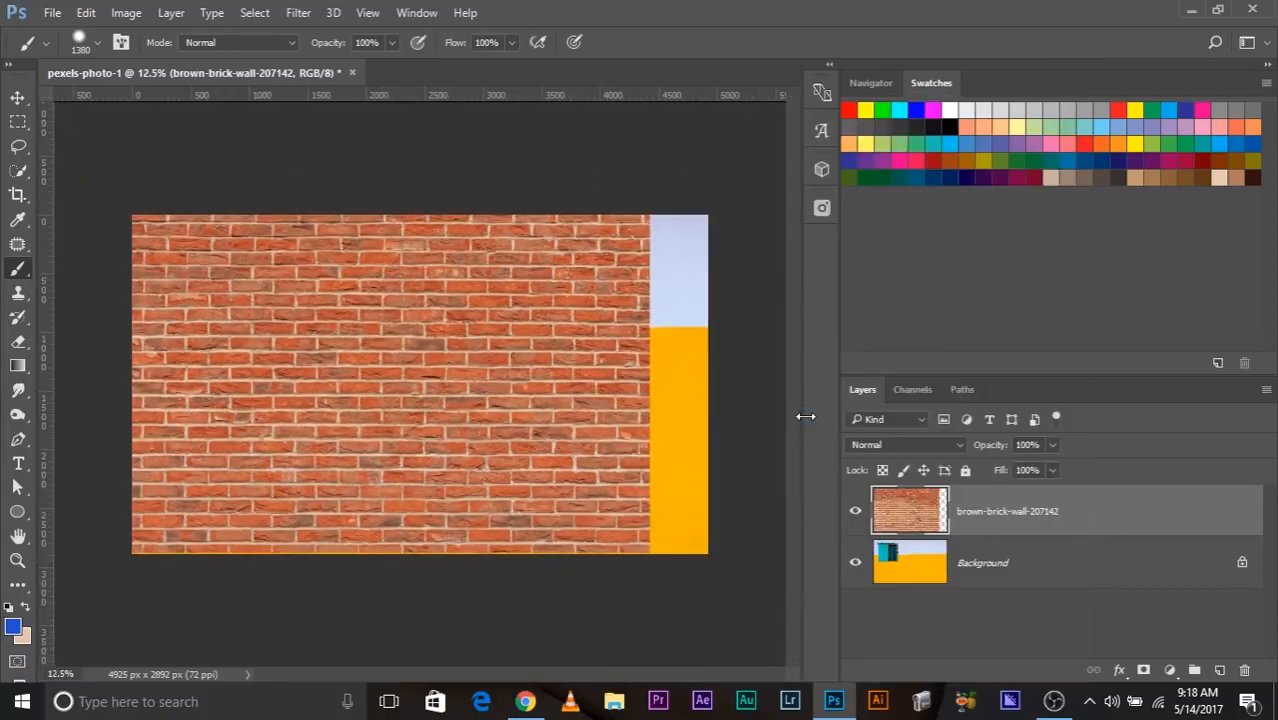
key("ctrl+t")
left_click_drag(636, 563, 160, 236)
key("Return")
key("b")
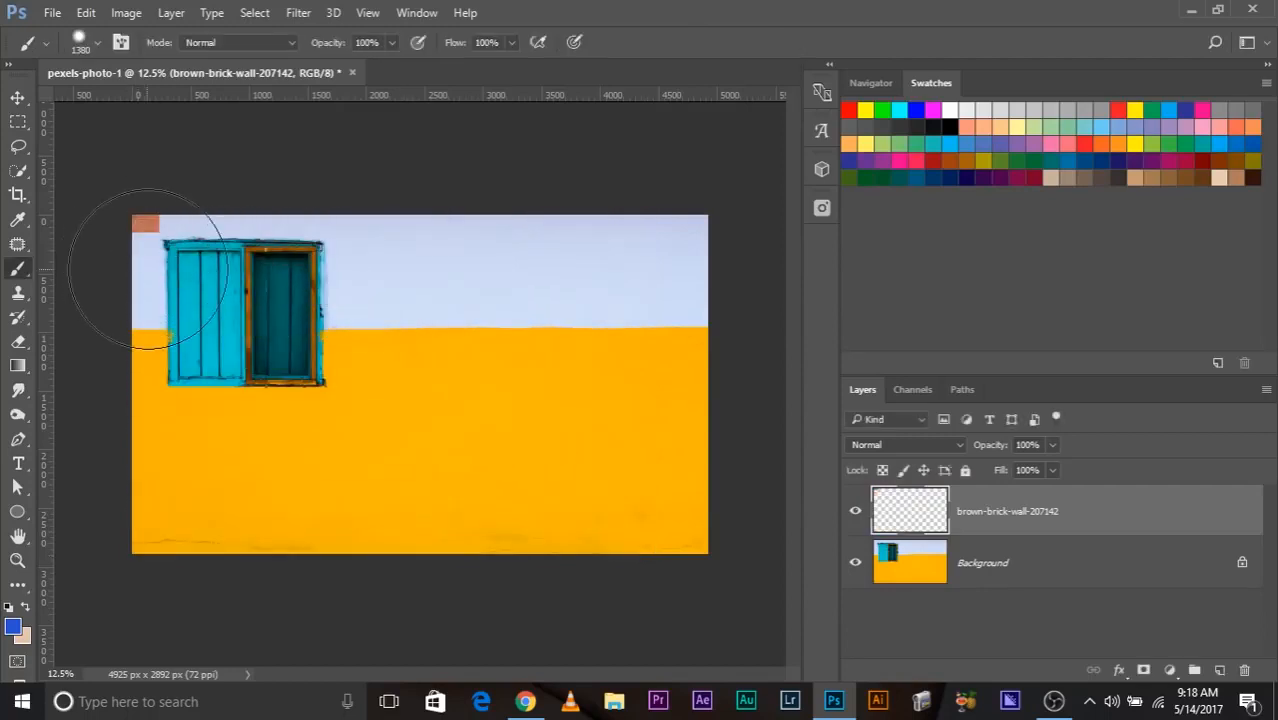
Enlarge the rasterized brick patch until it covers nearly the whole canvas.
key("v")
key("ctrl+t")
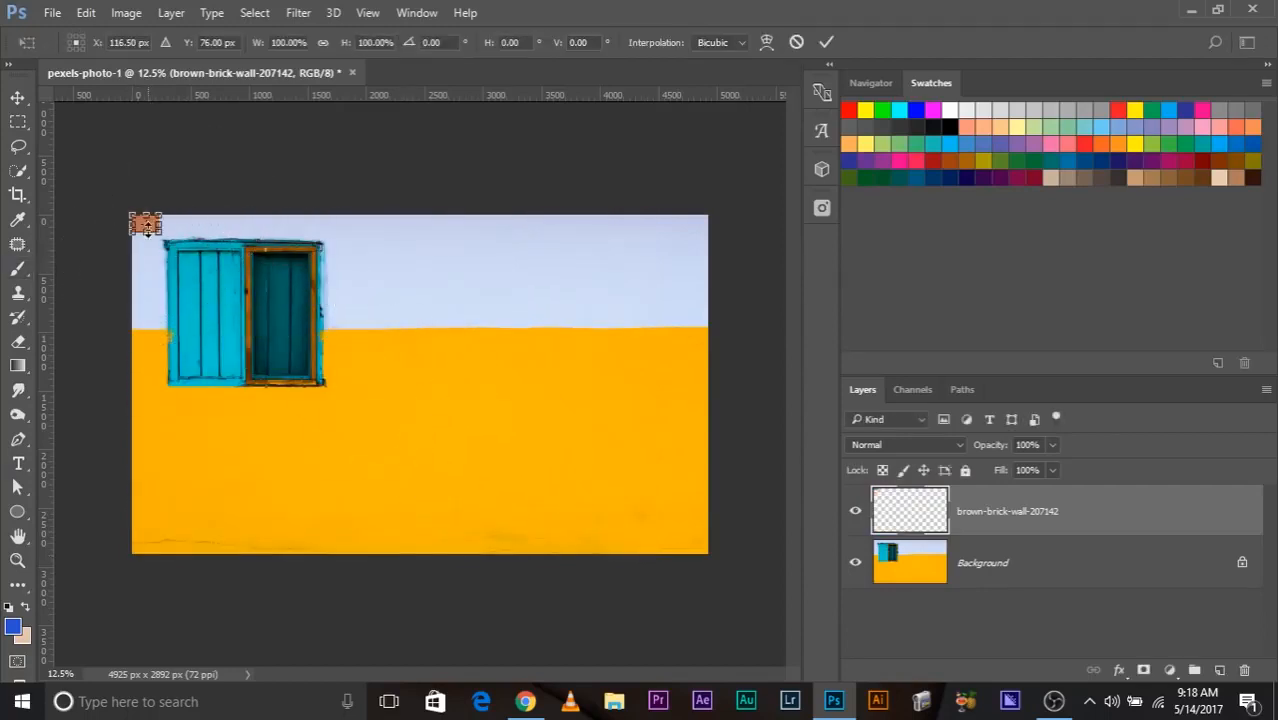
mouse_move(160, 234)
left_mouse_down()
mouse_move(656, 553)
mouse_move(698, 553)
left_mouse_up()
key("Return")
key("b")
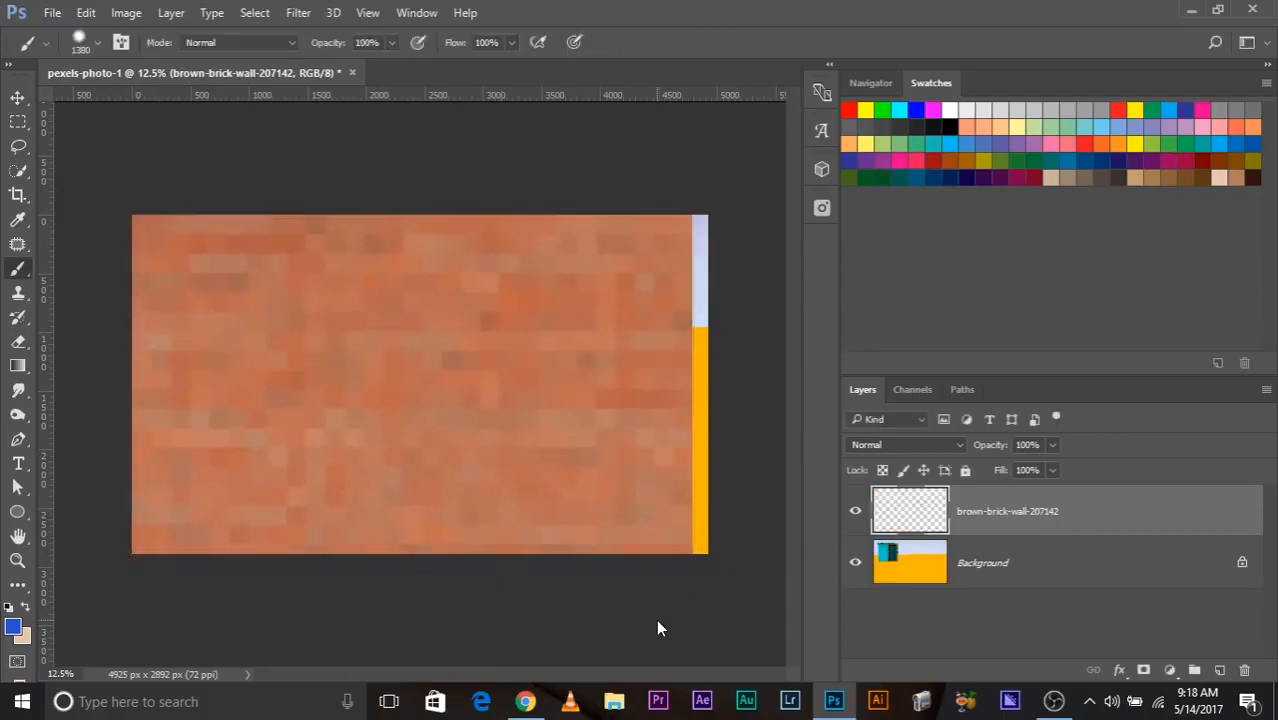
Undo the scaling of the rasterized brick layer and examine the bricks up close.
key("ctrl+plus")
key("ctrl+plus")
key("ctrl+plus")
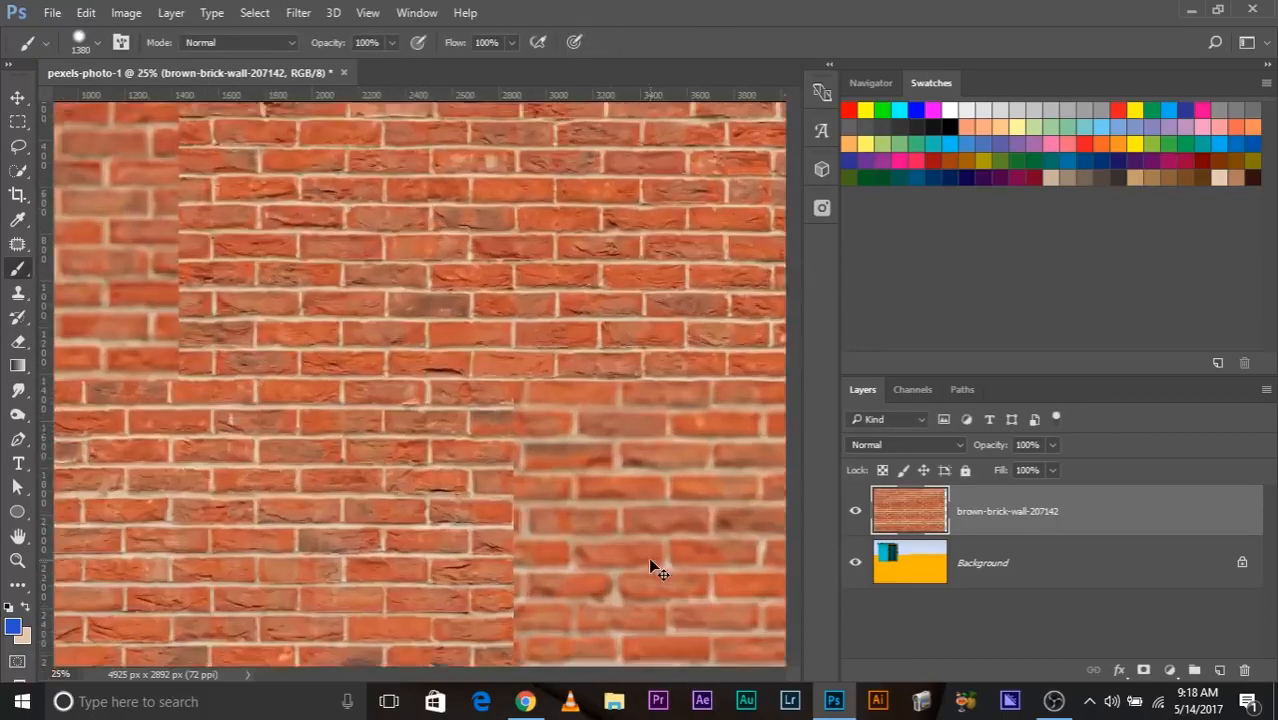
key("ctrl+plus")
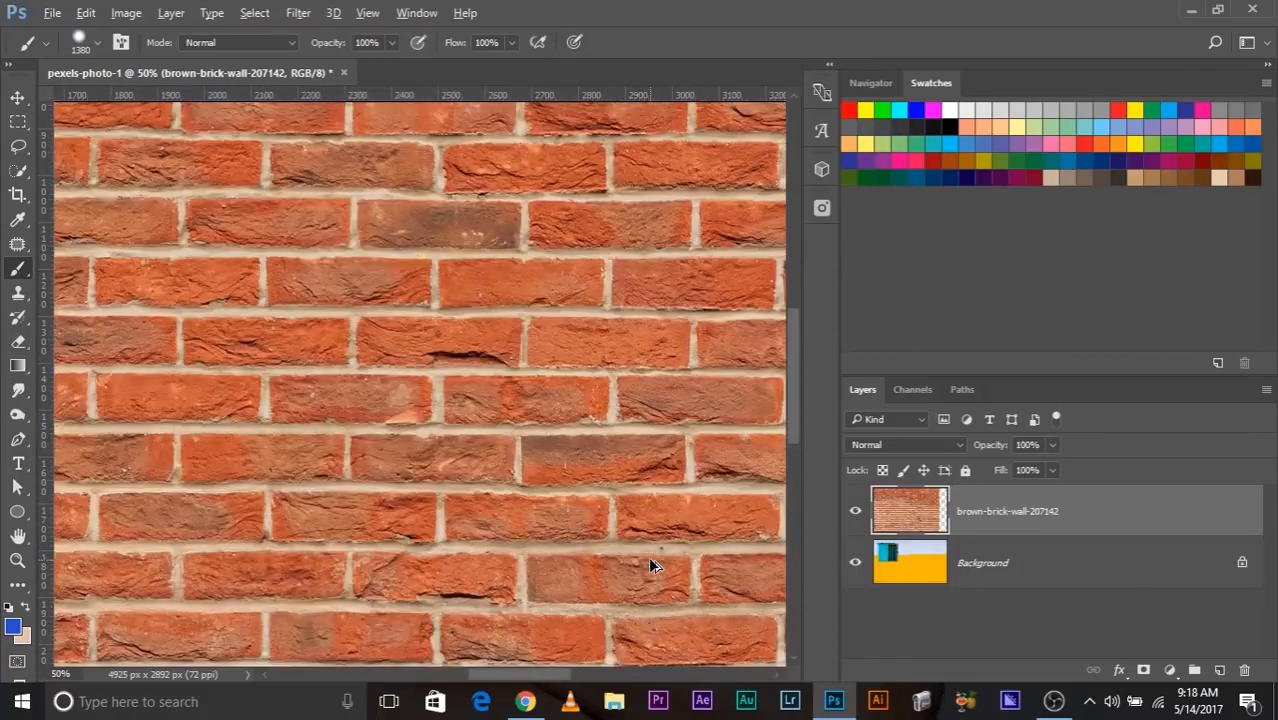
key("ctrl+minus")
key("ctrl+minus")
key("ctrl+minus")
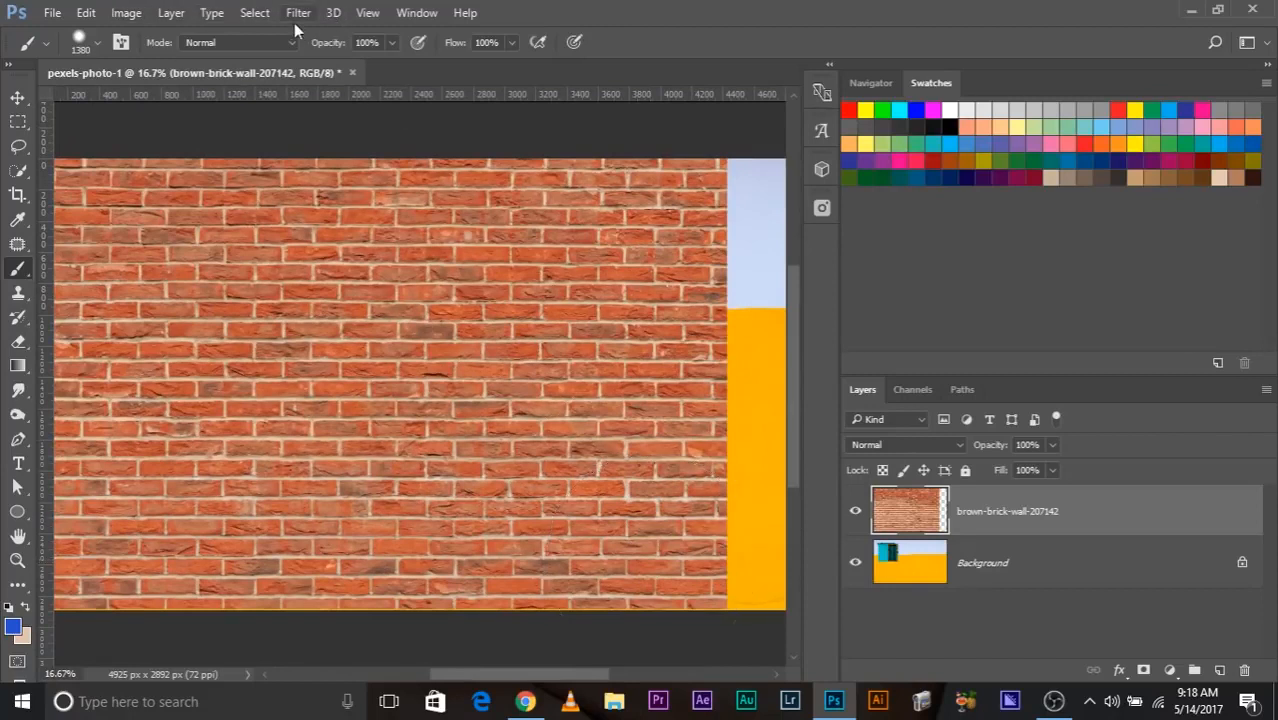
Convert the brick wall layer to a smart object and apply a Gaussian Blur with a 4.0-pixel radius.
right_click(982, 512)
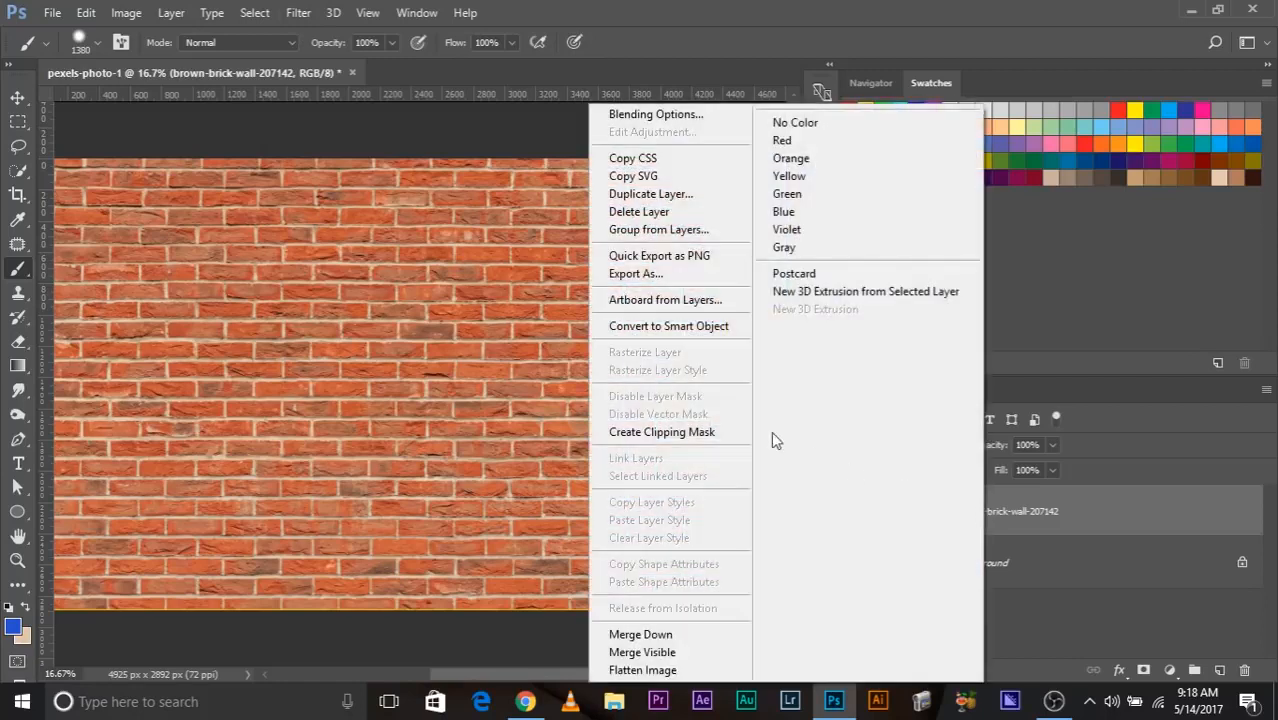
left_click(668, 326)
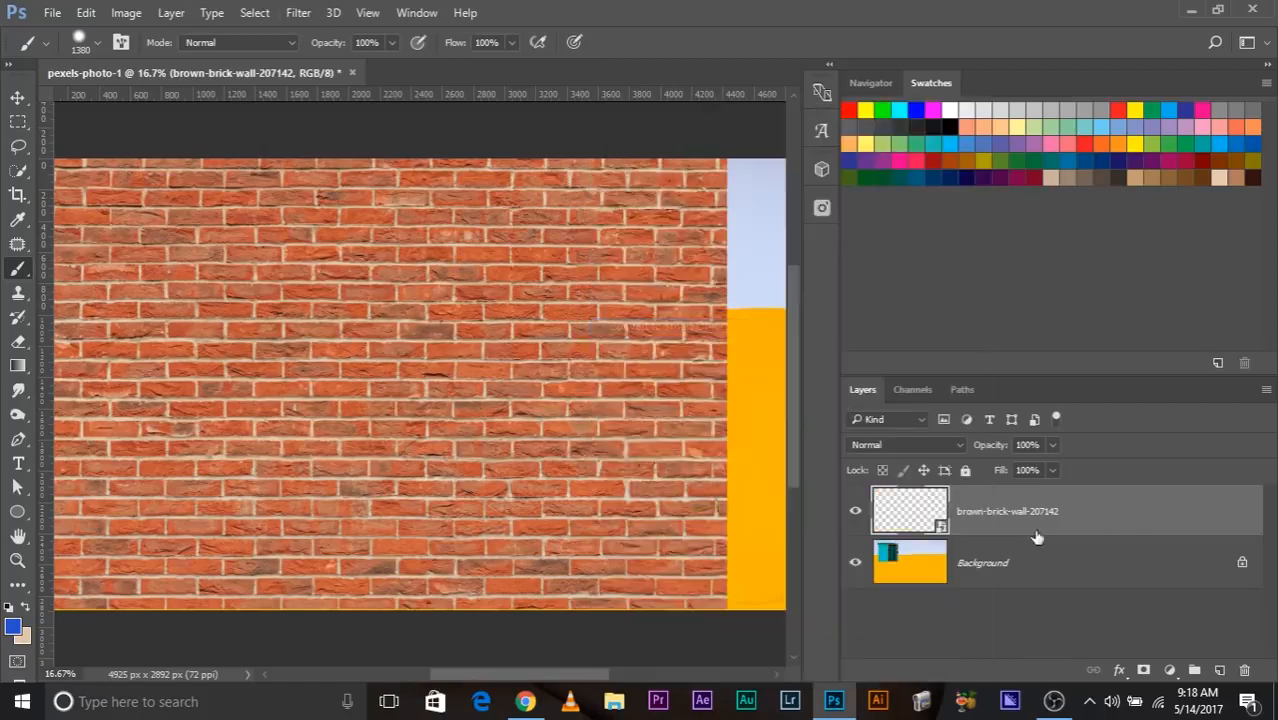
left_click(300, 14)
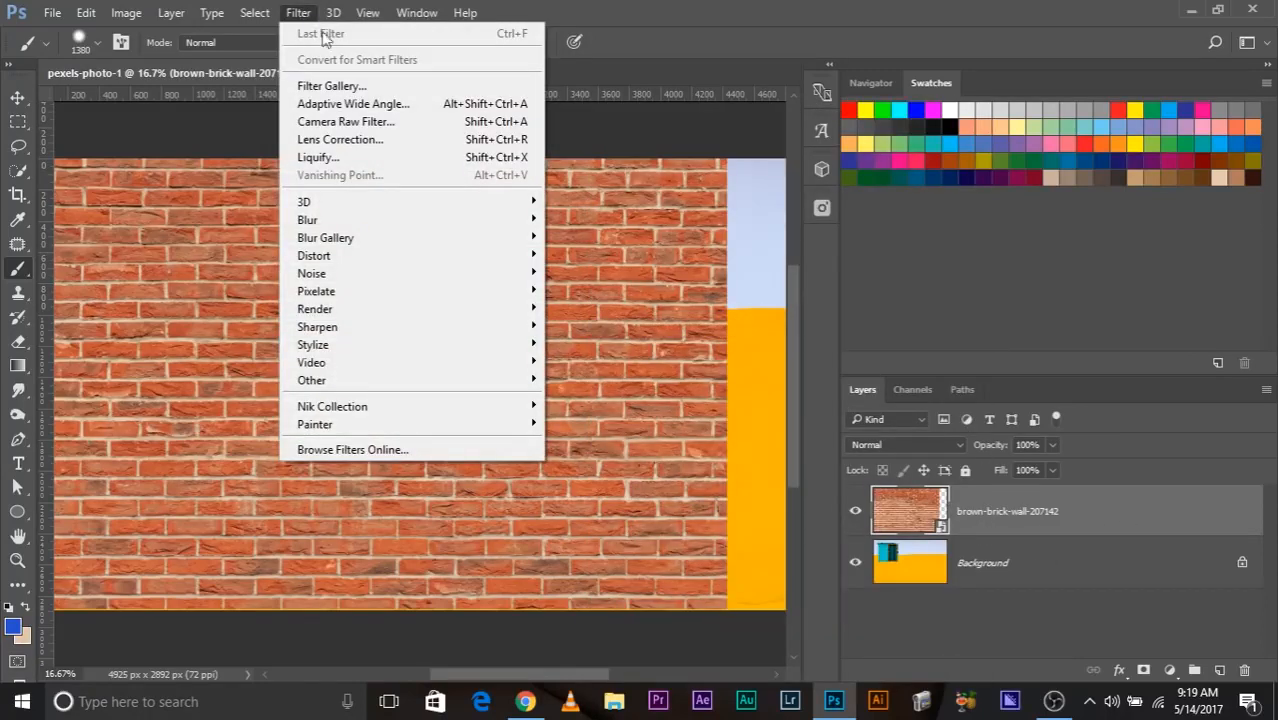
mouse_move(431, 224)
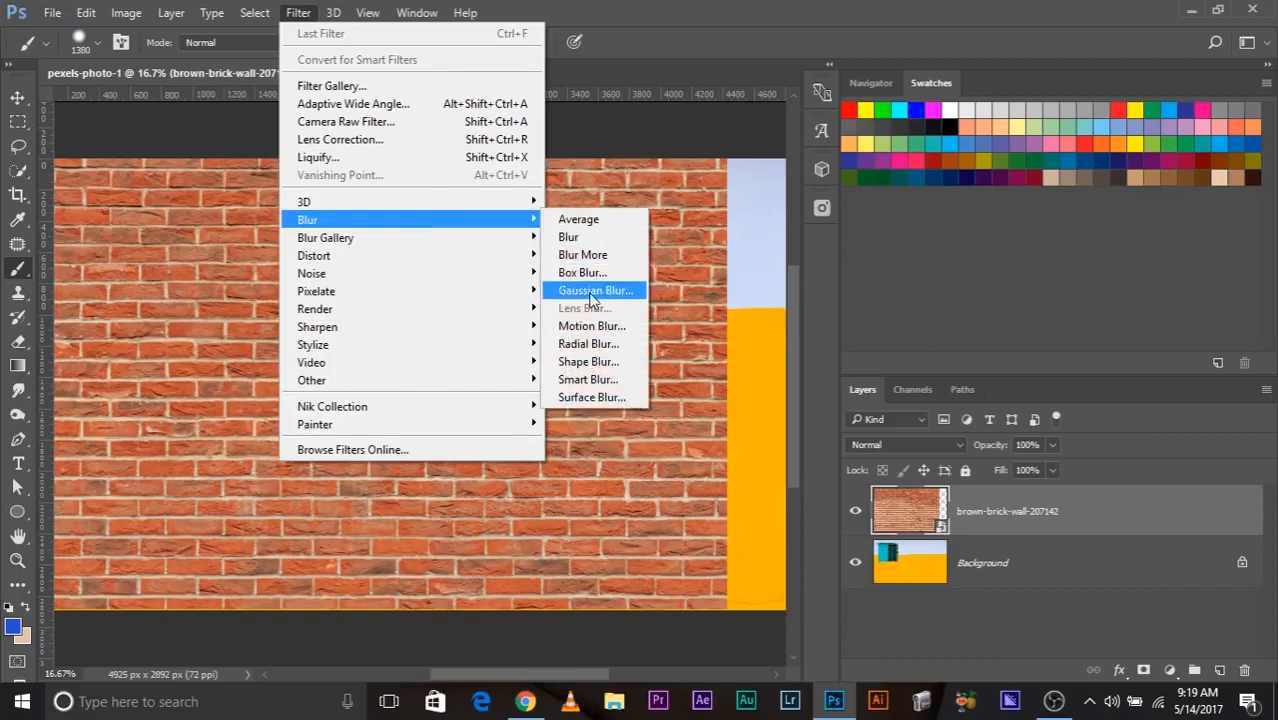
left_click(592, 292)
left_click_drag(823, 435, 817, 440)
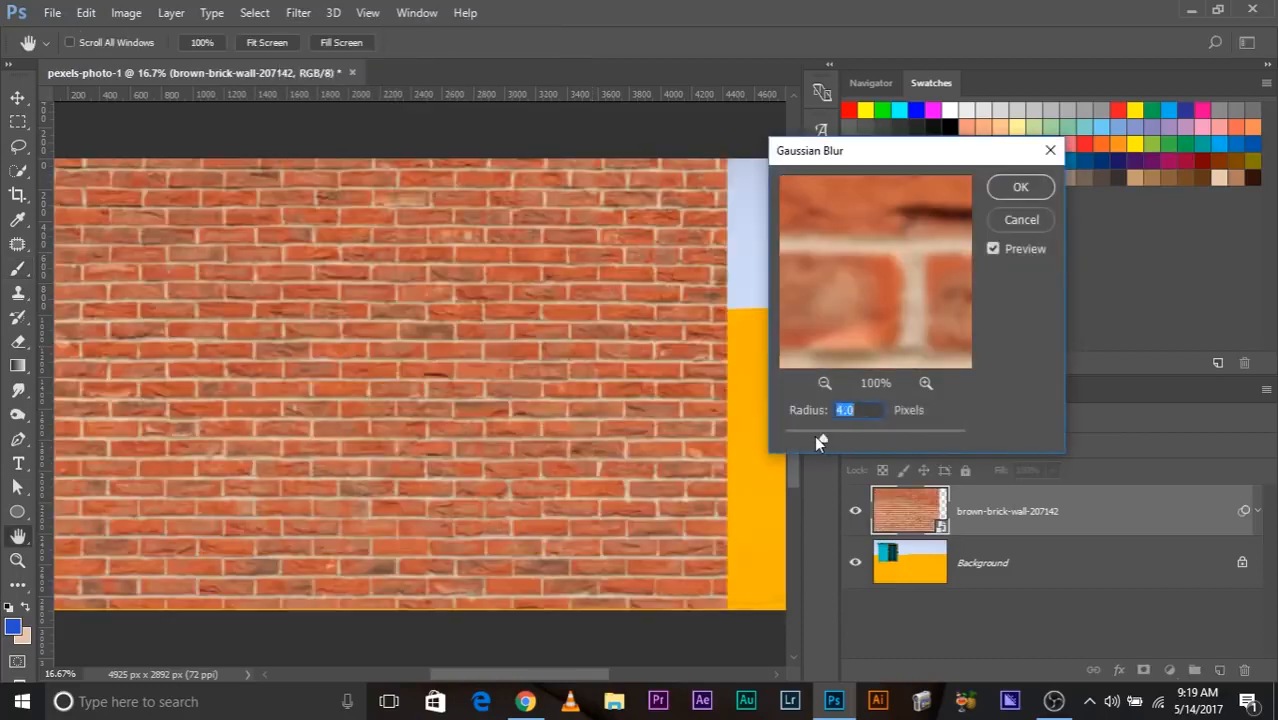
left_click(1020, 187)
Apply a Wave distortion to the brick wall smart object with 5 sine generators, wavelength 10–120 and amplitude 5–35.
left_click(299, 14)
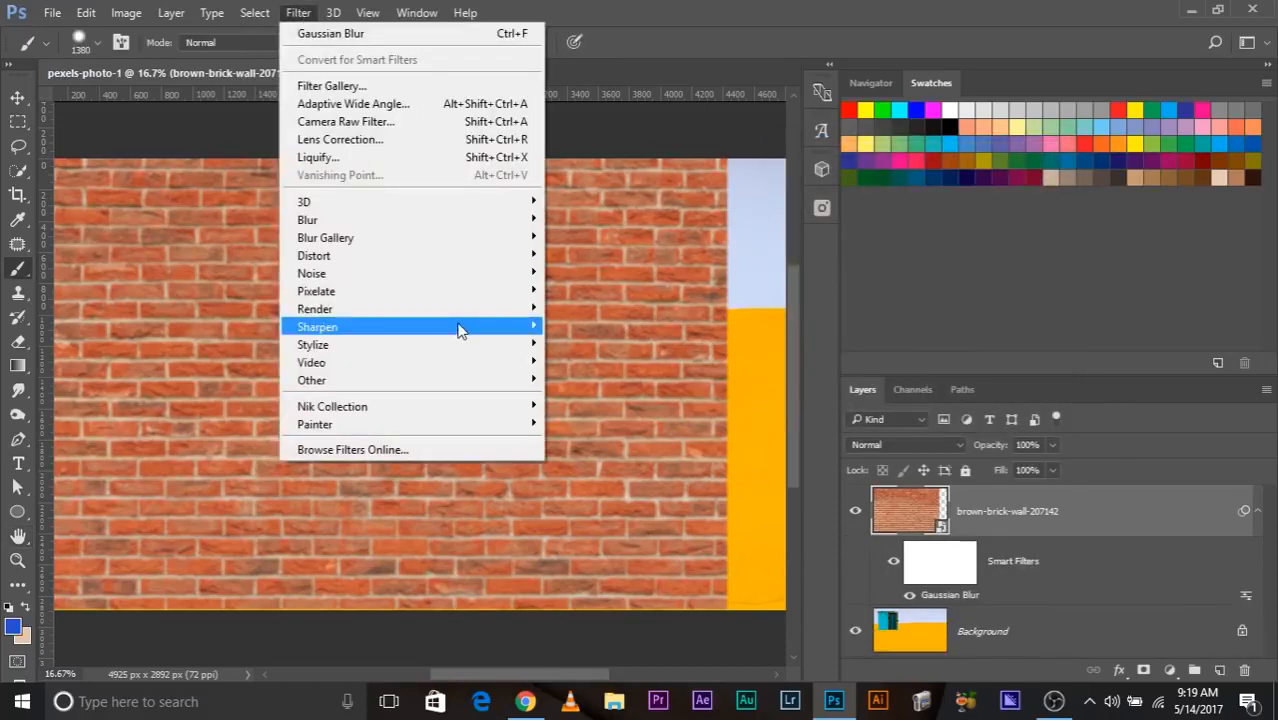
mouse_move(459, 330)
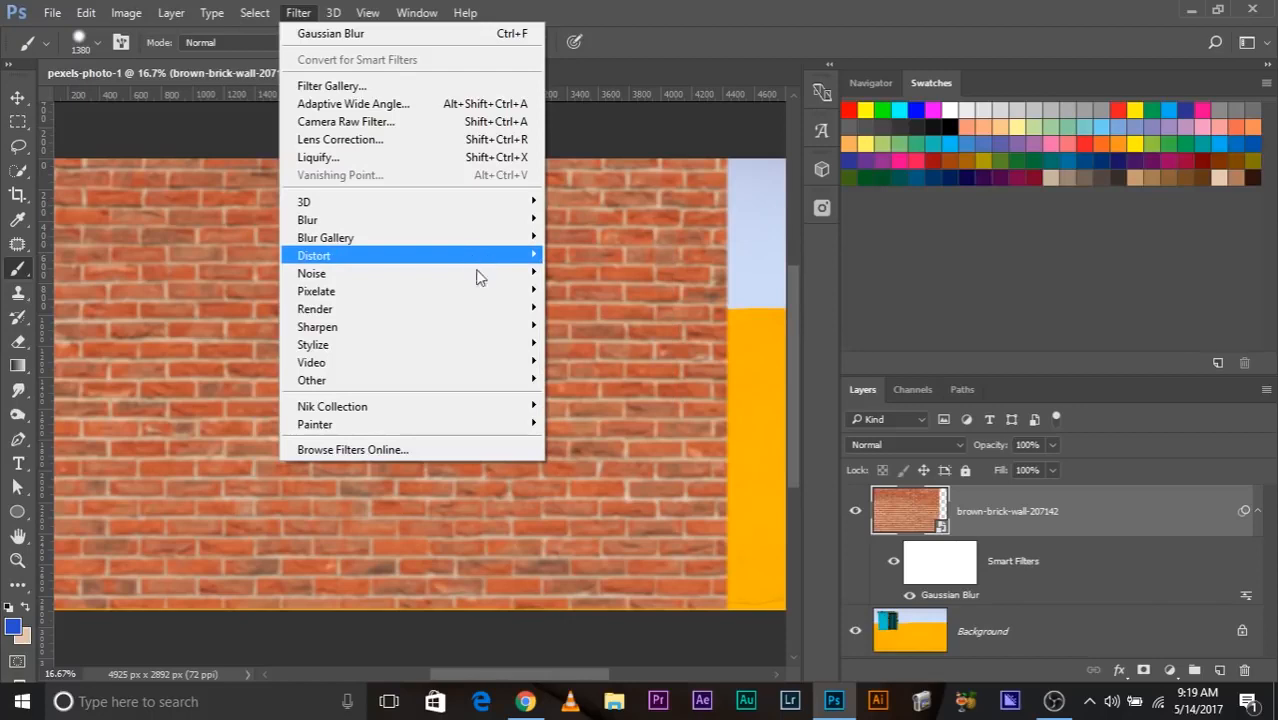
mouse_move(448, 226)
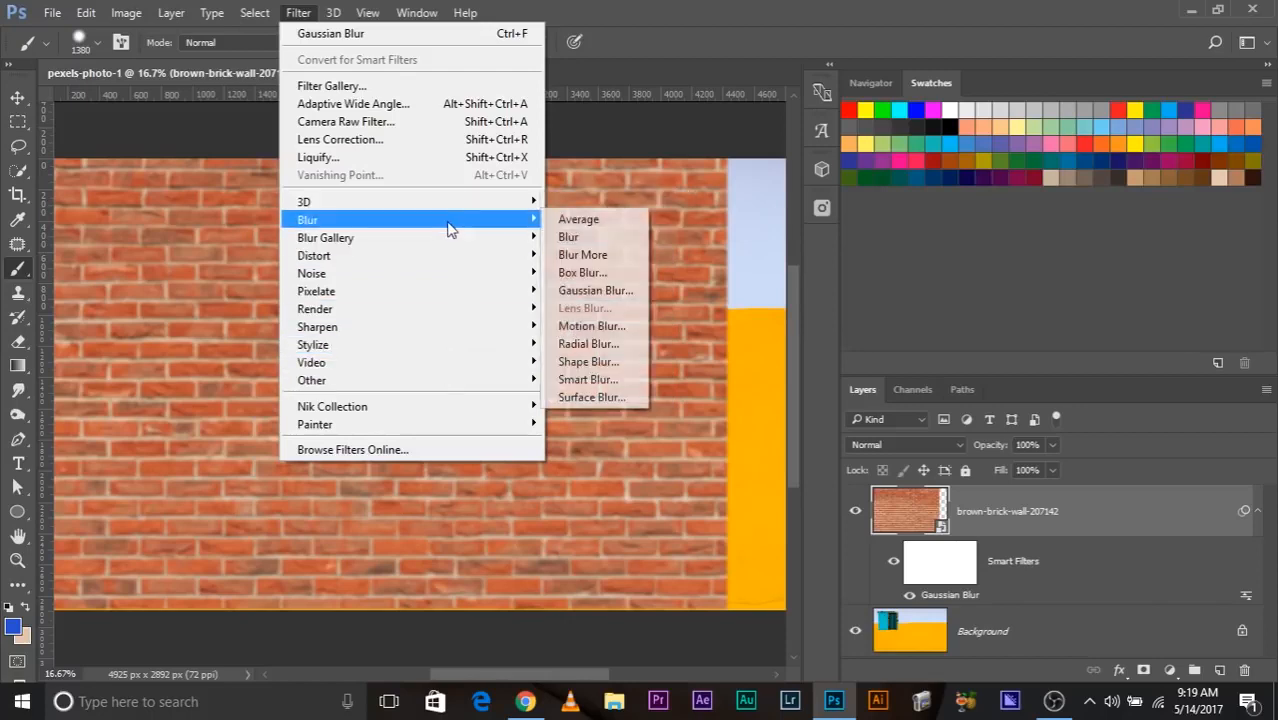
mouse_move(448, 253)
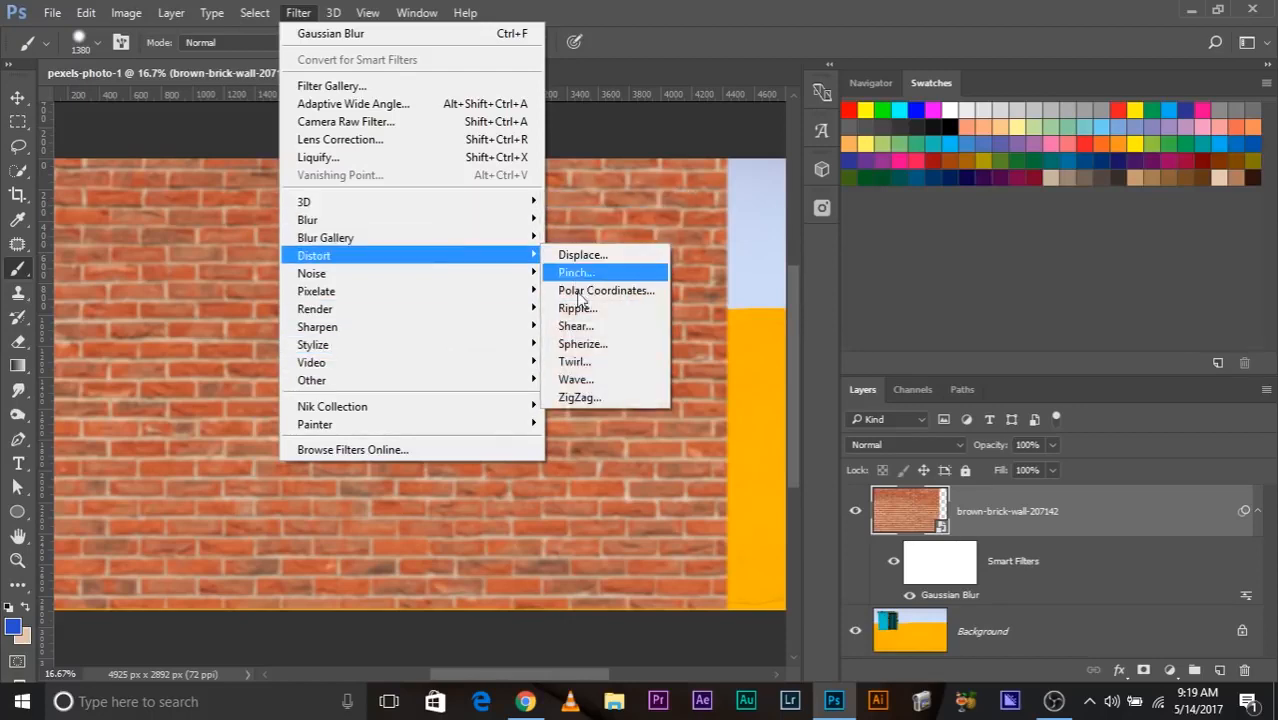
left_click(594, 379)
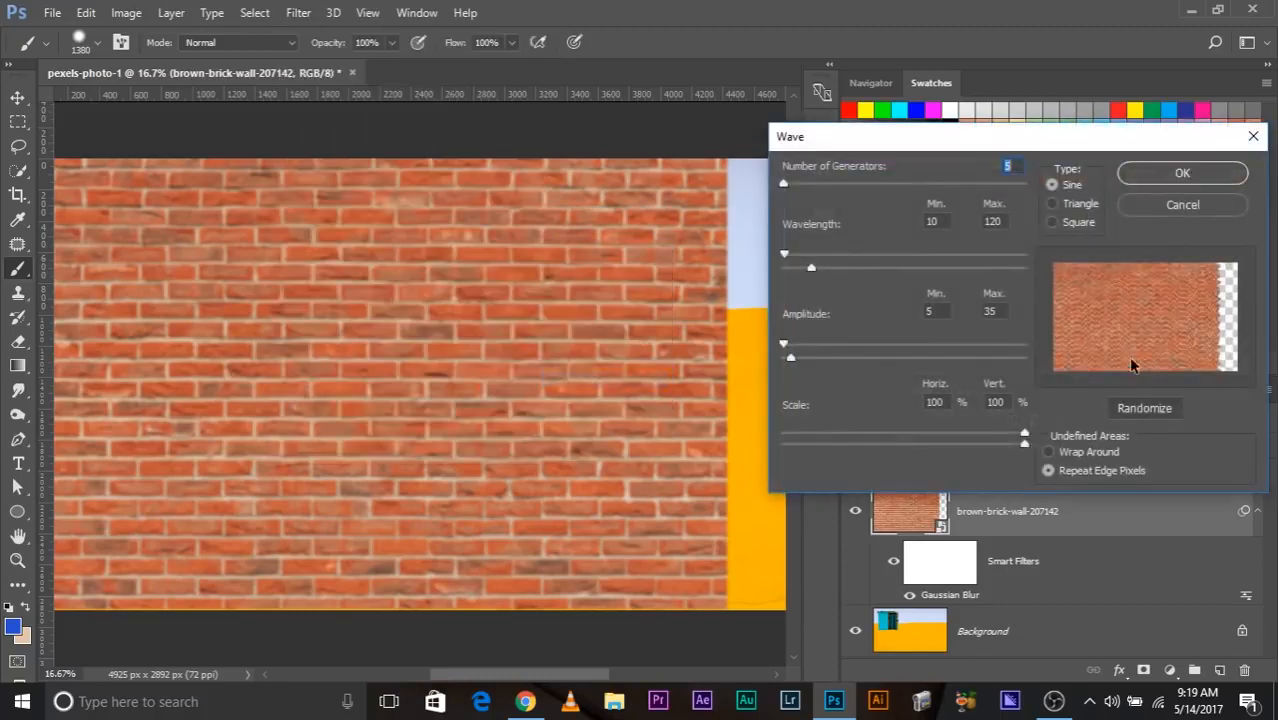
left_click(1183, 174)
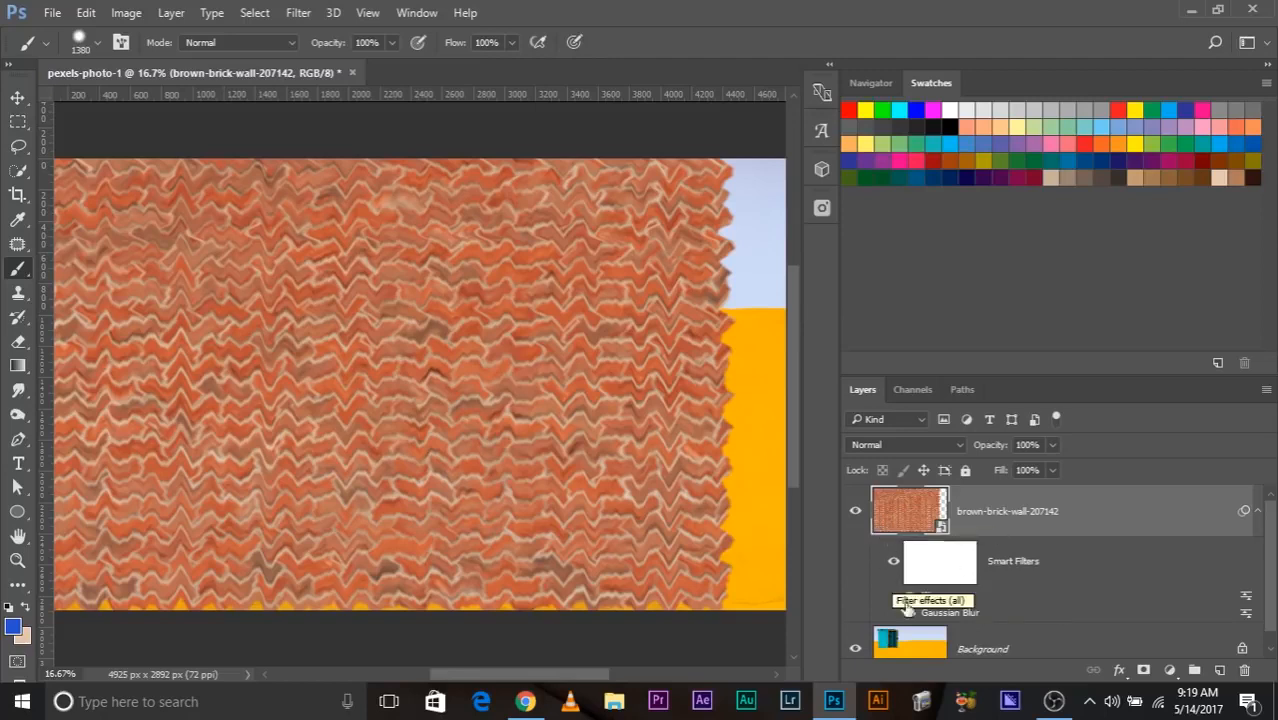
Readjust the Gaussian Blur smart filter to a light blur, and open the Wave smart filter's settings without changing them.
double_click(953, 613)
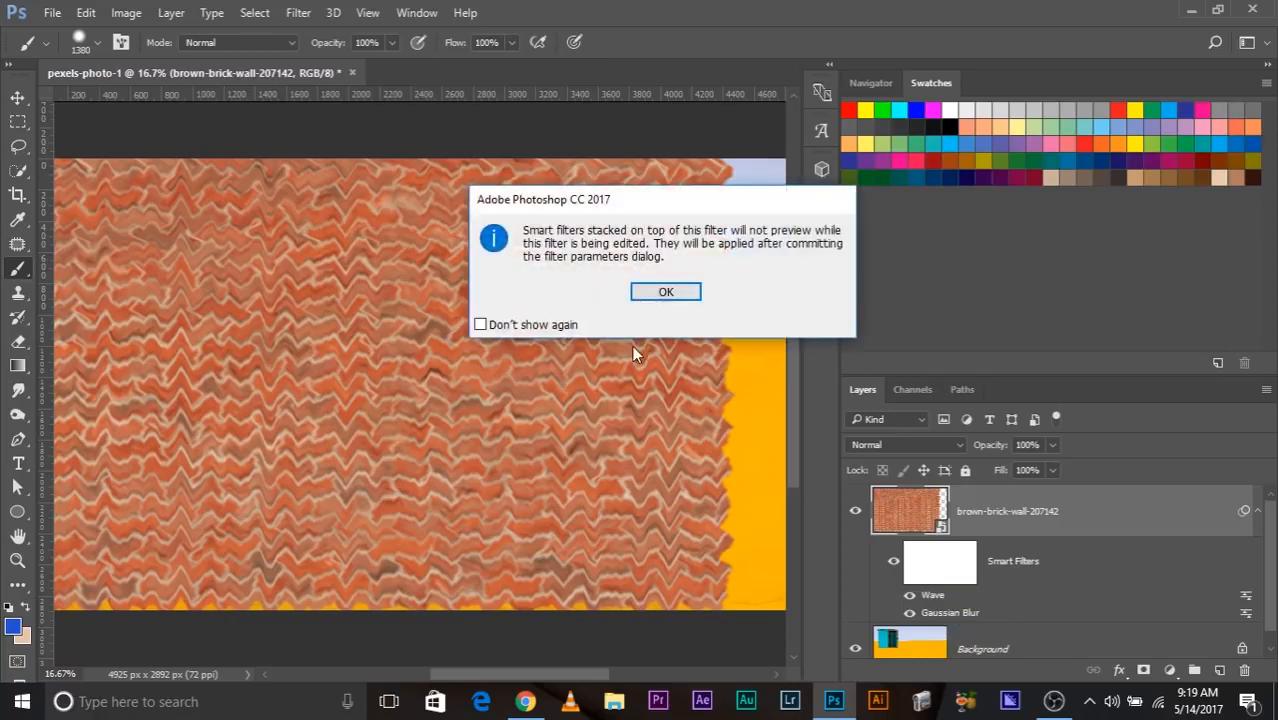
left_click(668, 290)
left_click_drag(873, 438, 824, 438)
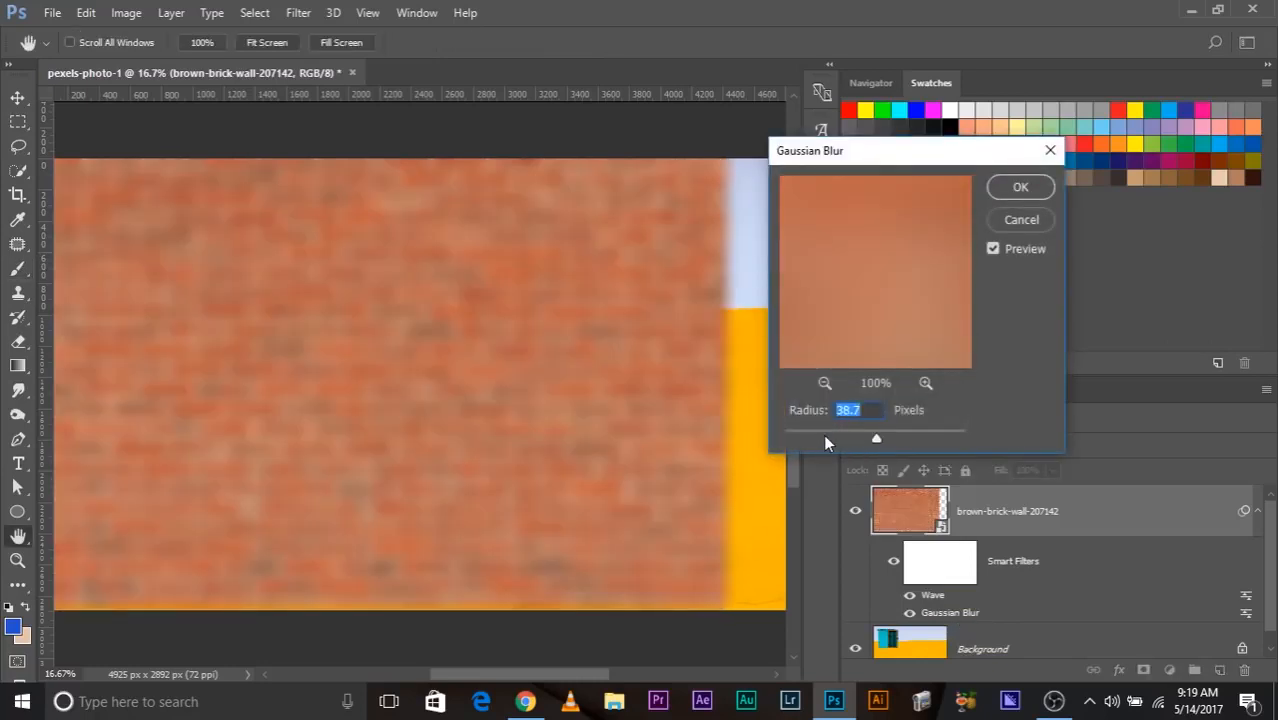
left_click(1020, 187)
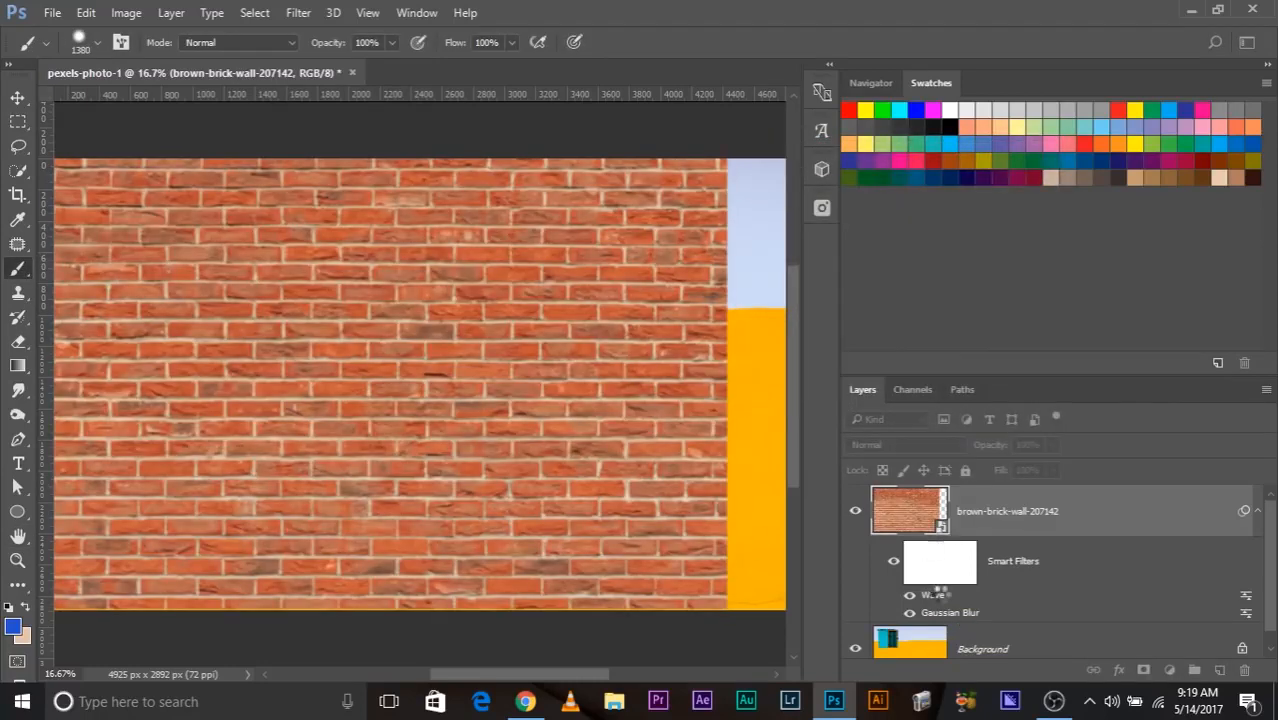
double_click(932, 597)
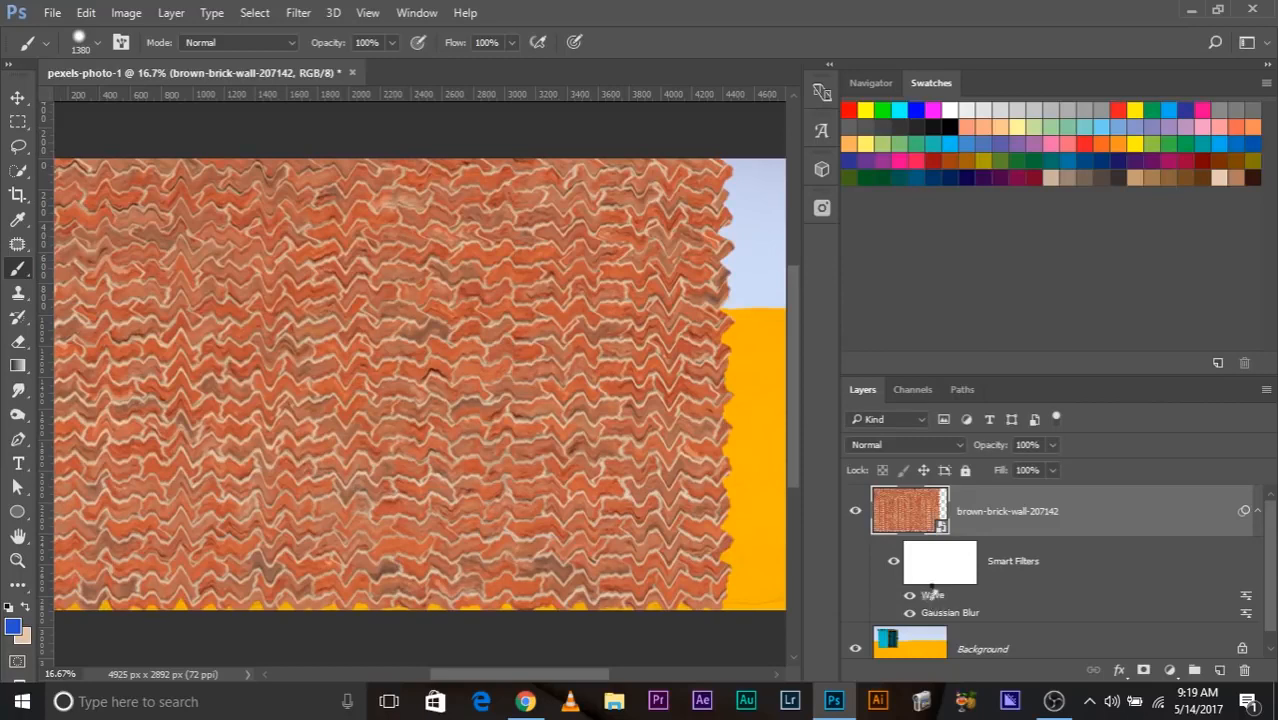
left_click(1197, 205)
Apply a Hue/Saturation adjustment to the brick wall smart object with the hue set to +41.
left_click(124, 14)
mouse_move(148, 62)
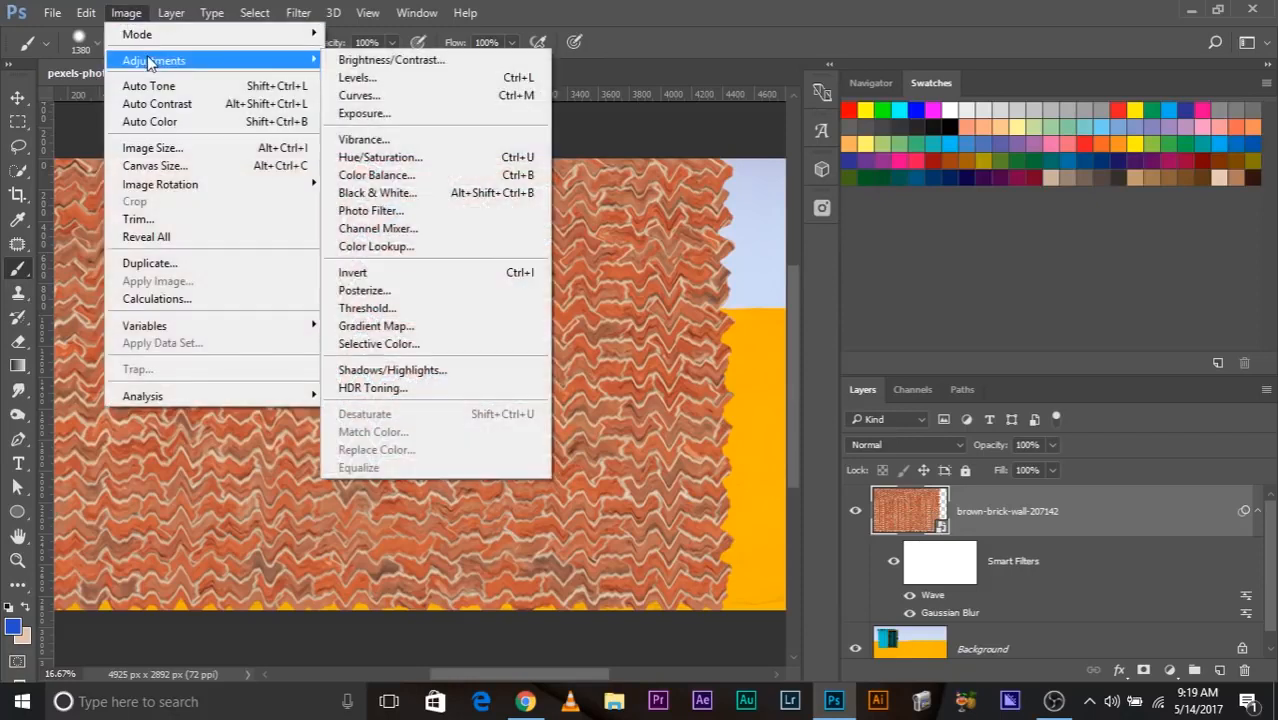
left_click(383, 158)
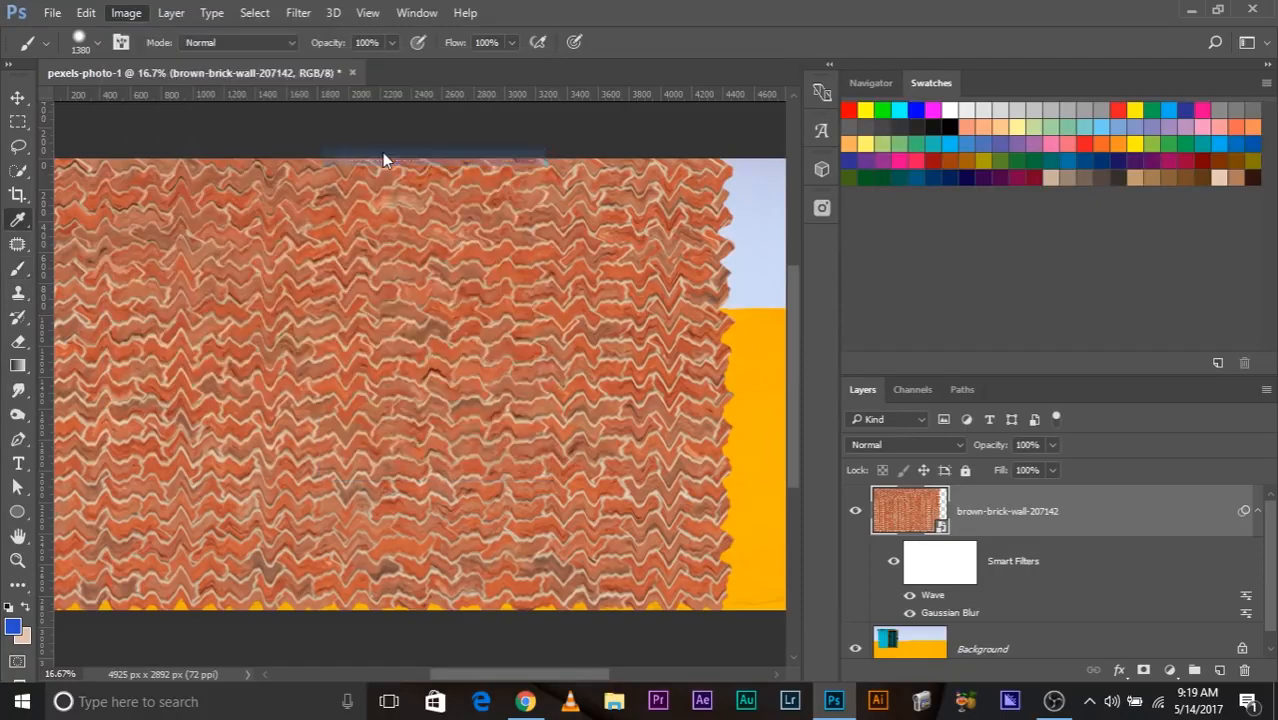
left_click_drag(628, 252, 634, 254)
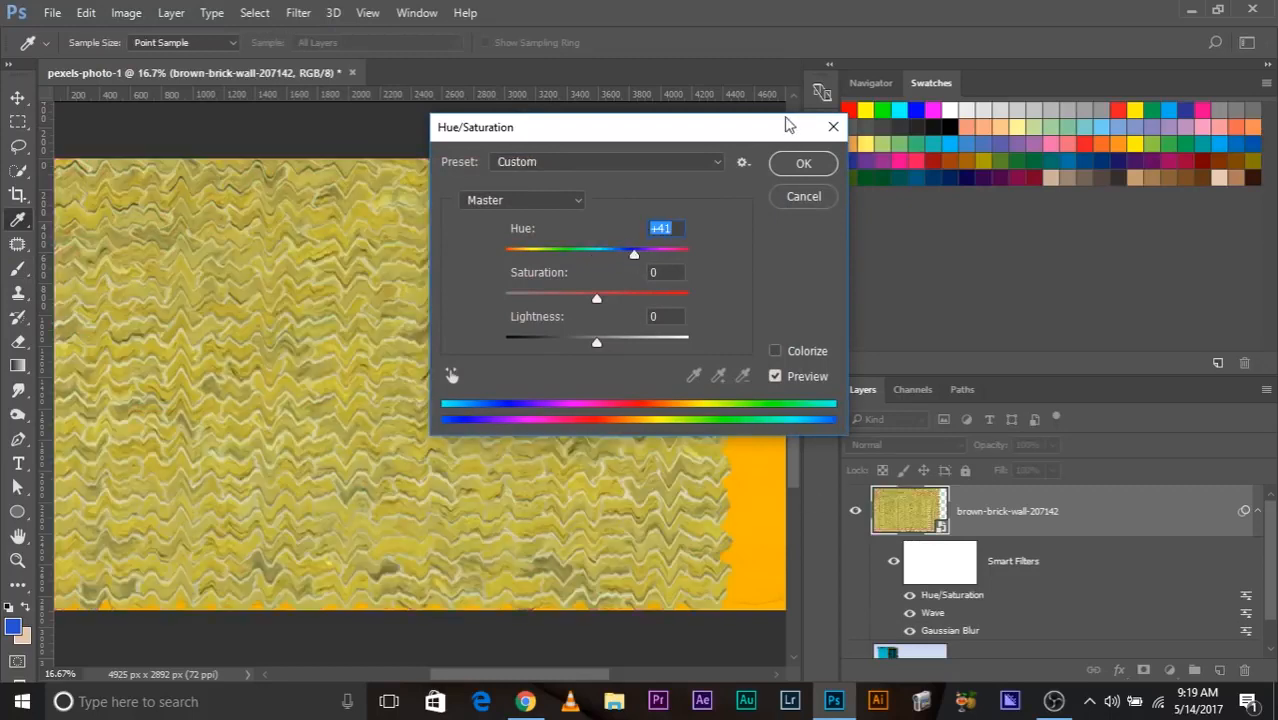
left_click(806, 165)
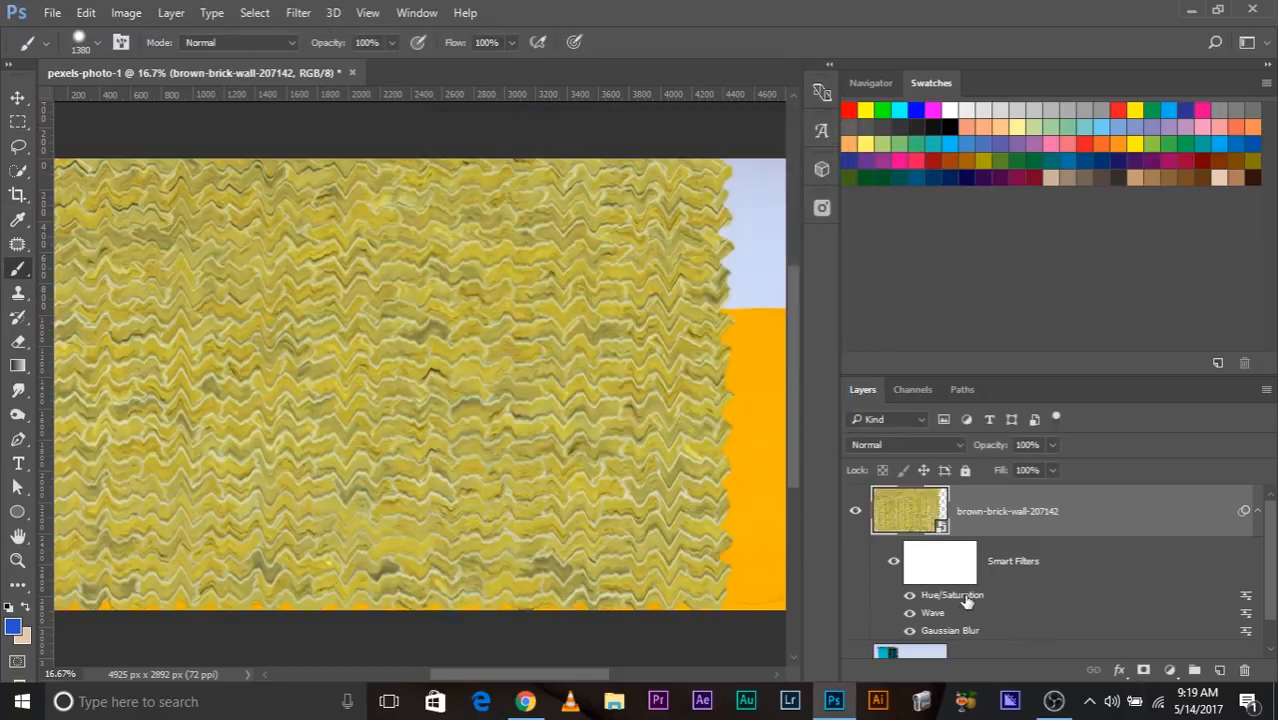
Try a hue of -36 in the Hue/Saturation smart filter, discard it, and toggle that filter's visibility off and on.
double_click(966, 596)
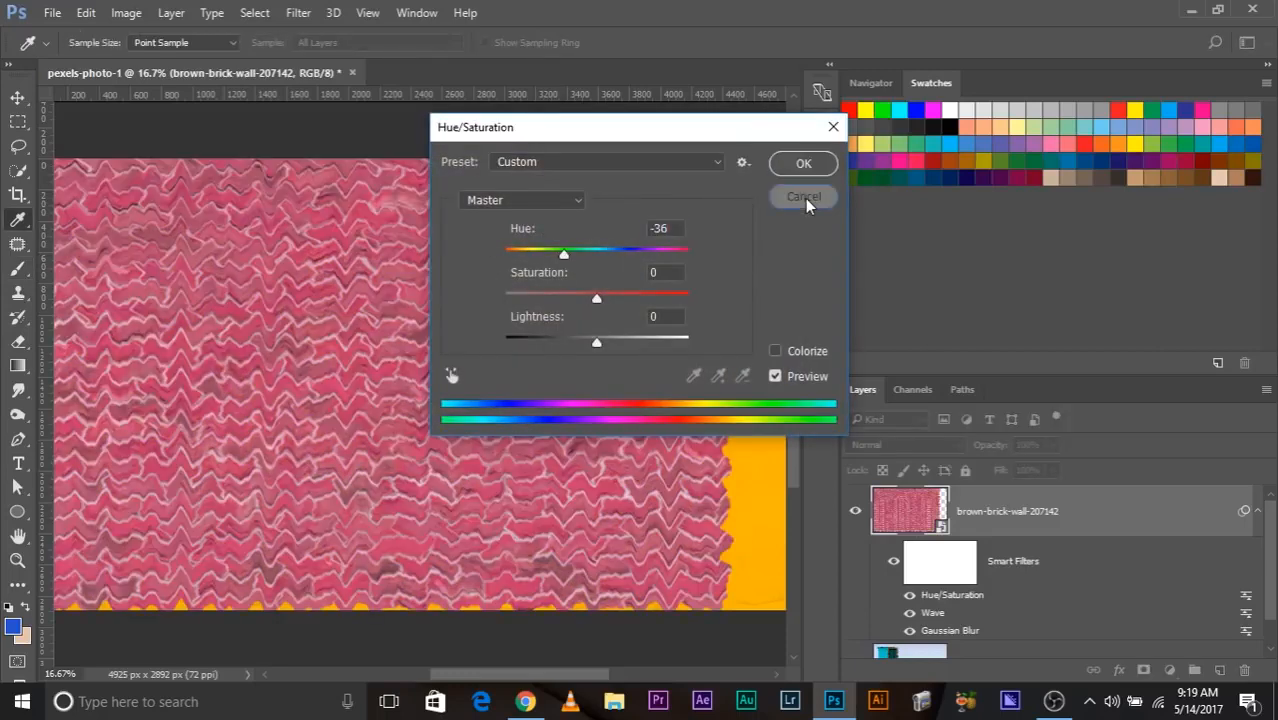
left_click(805, 198)
scroll(940, 604, "down", 1)
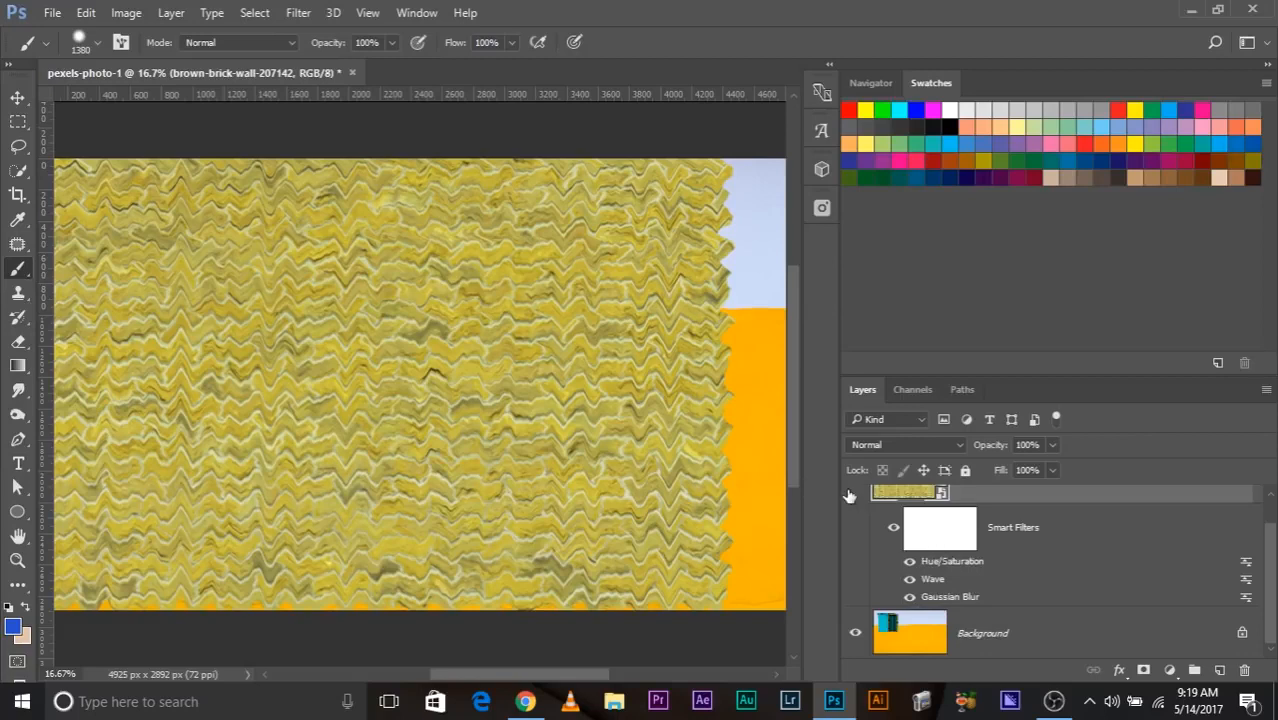
left_click(909, 563)
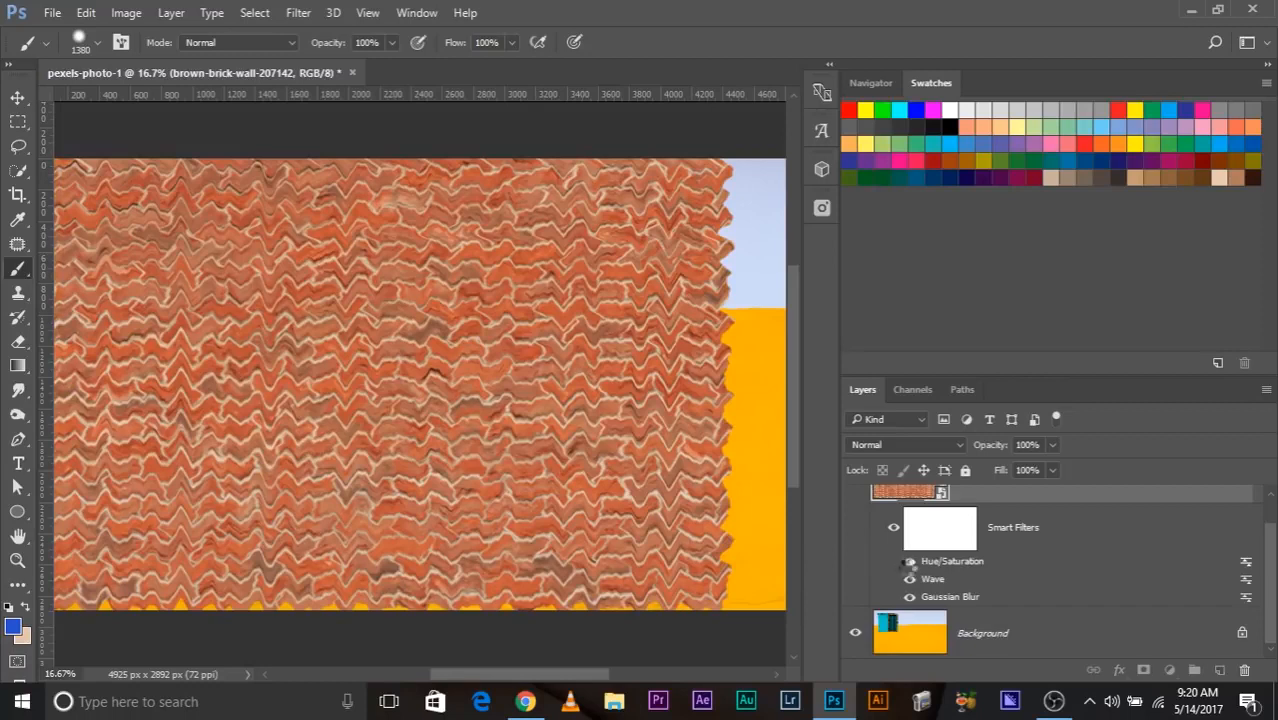
left_click(910, 563)
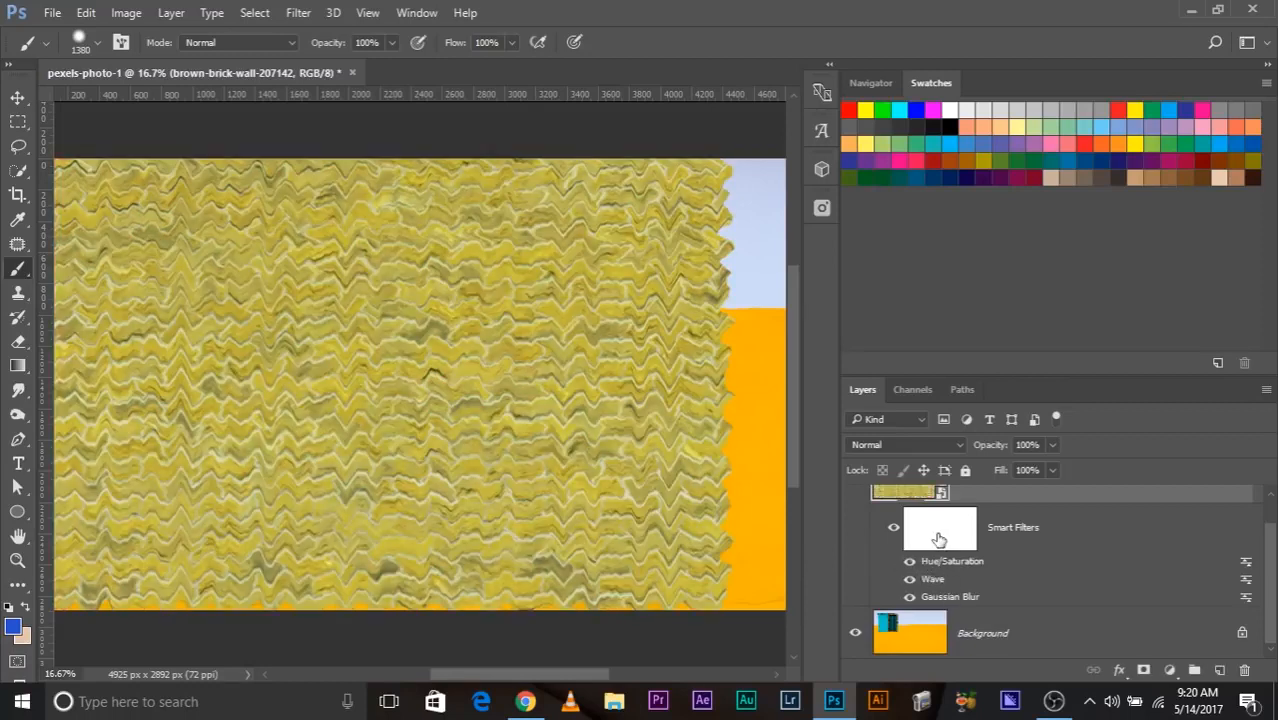
Paint a tall black oval on the smart filter mask with a soft 1020-pixel brush, hiding the filters left of the wall's centre.
left_click(938, 538)
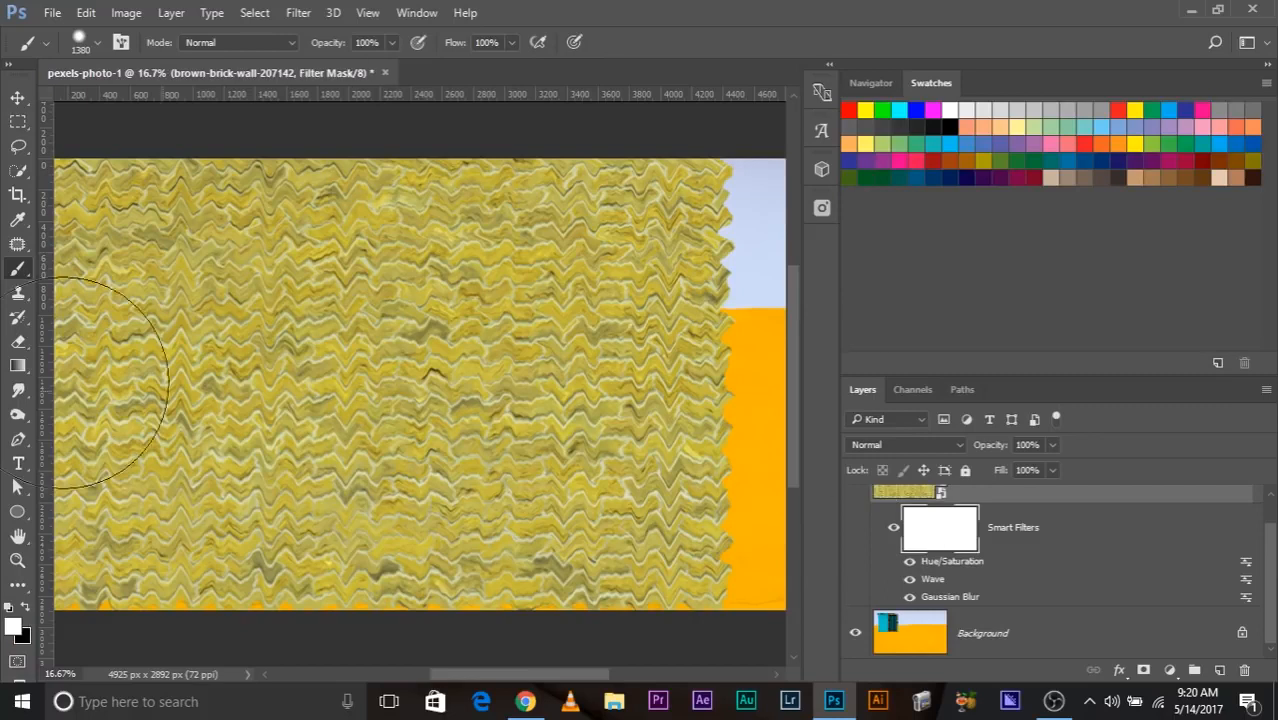
key("x")
mouse_move(305, 274)
left_mouse_down()
mouse_move(325, 400)
mouse_move(300, 260)
left_mouse_up()
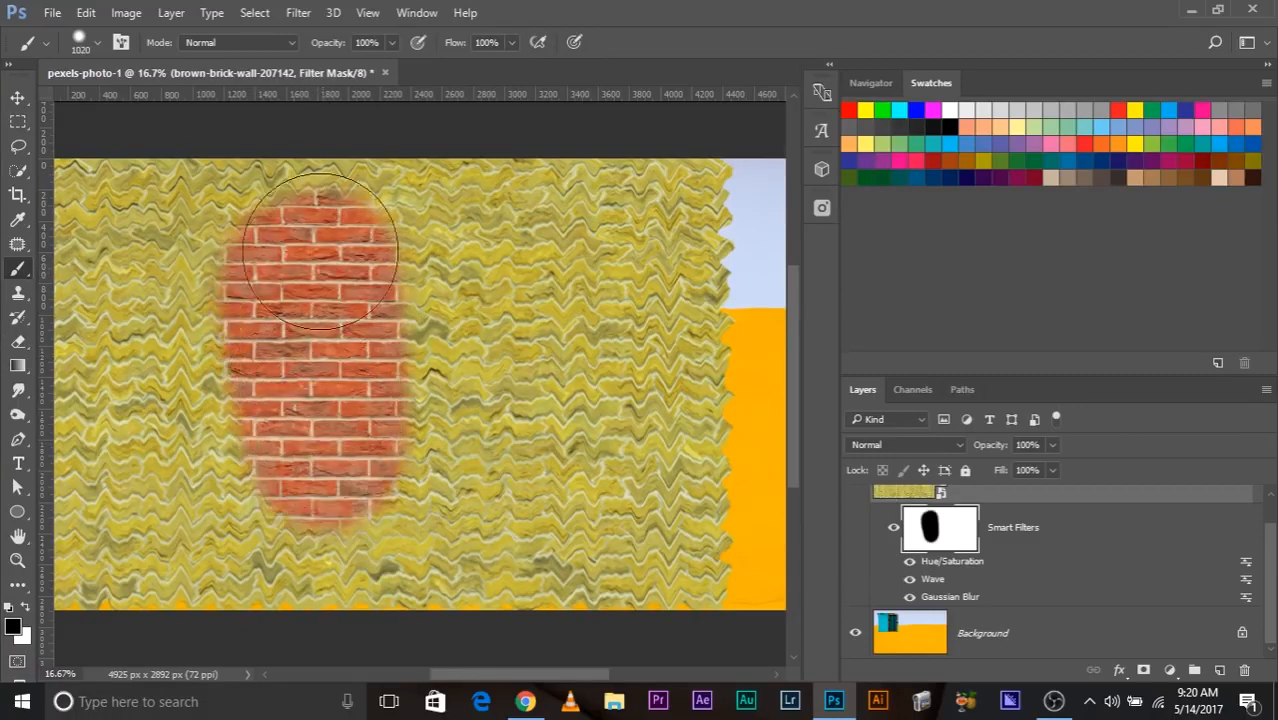
View the smart filter mask on its own, and return to the full image at 12.5% zoom.
left_click(930, 537, "alt")
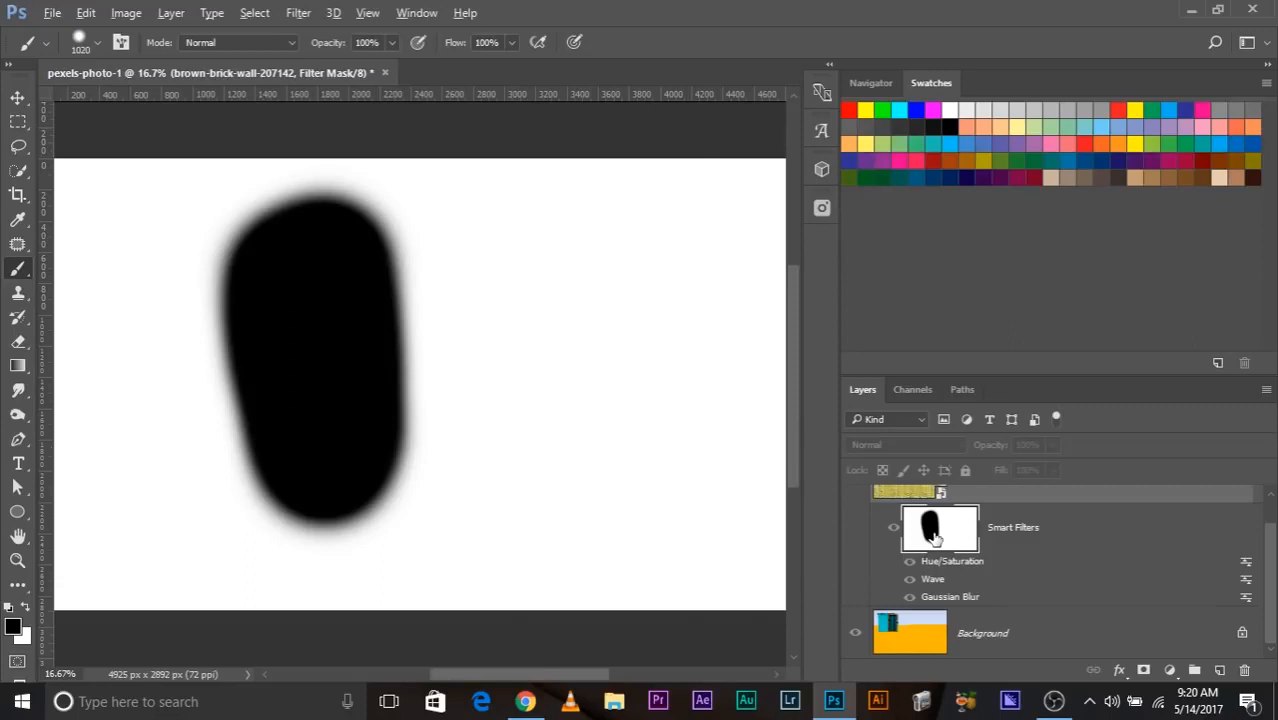
left_click(932, 537, "alt")
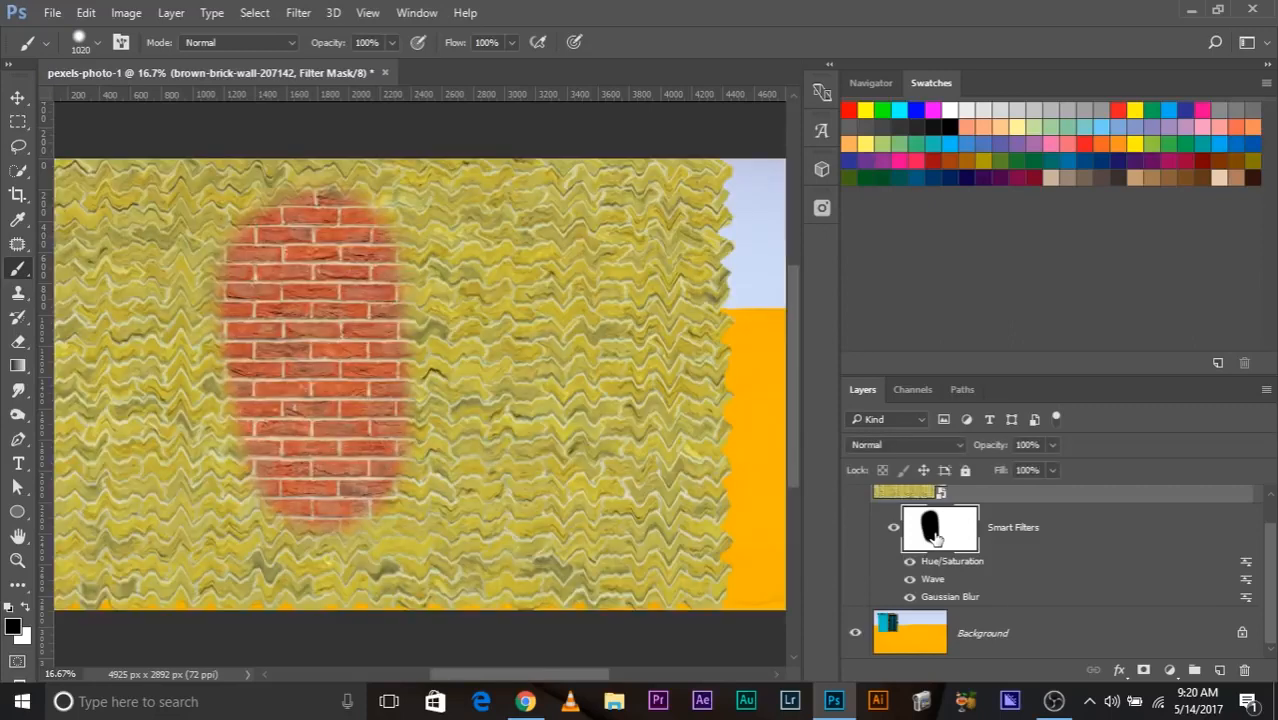
key("ctrl+minus")
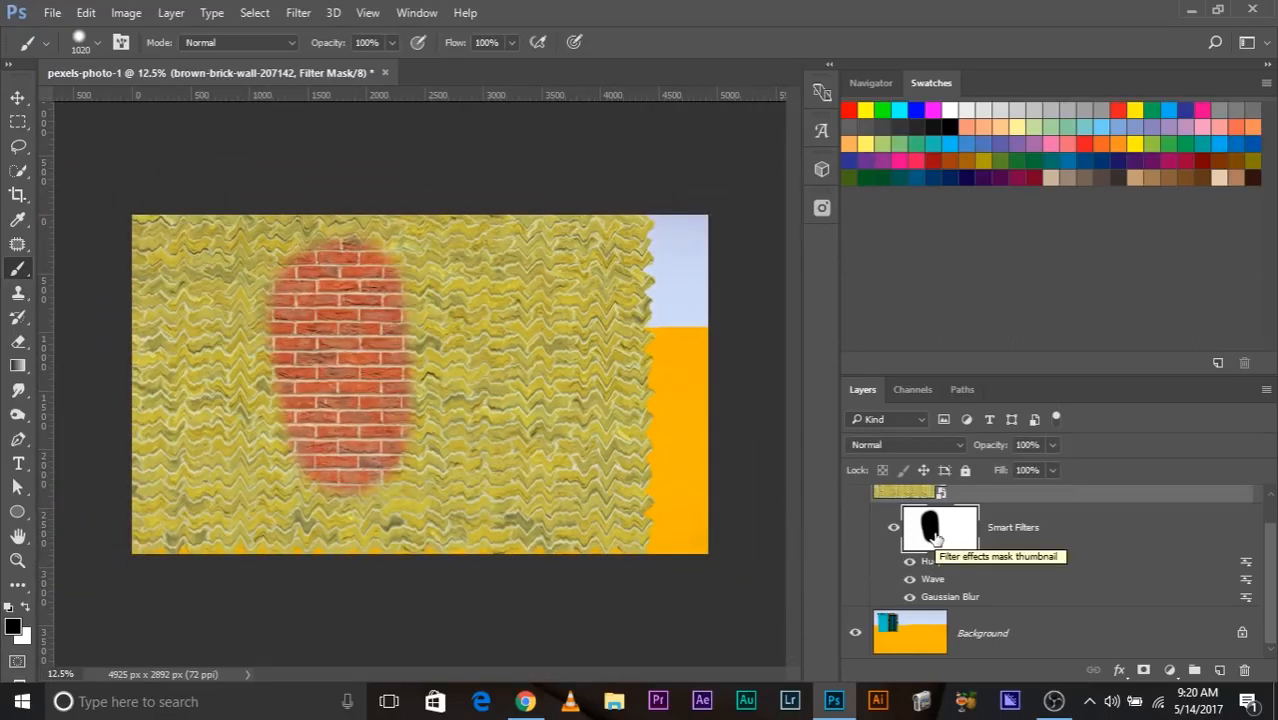